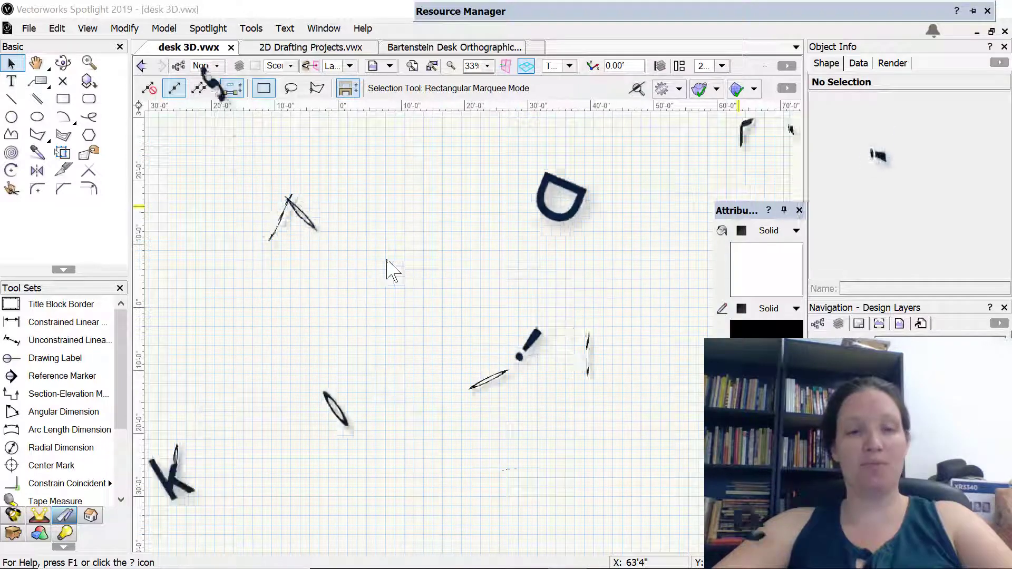
Copy the reference sheet and all the desk's orthographic views from the desk orthographic file into desk 3D.vwx
left_click(458, 47)
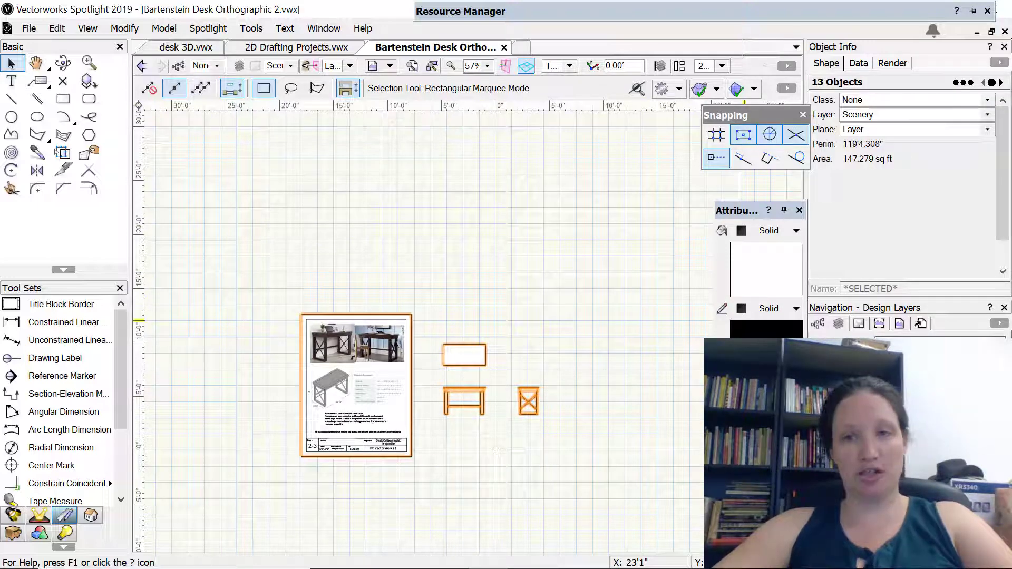
left_click_drag(237, 260, 590, 491)
key("ctrl+c")
right_click(589, 481)
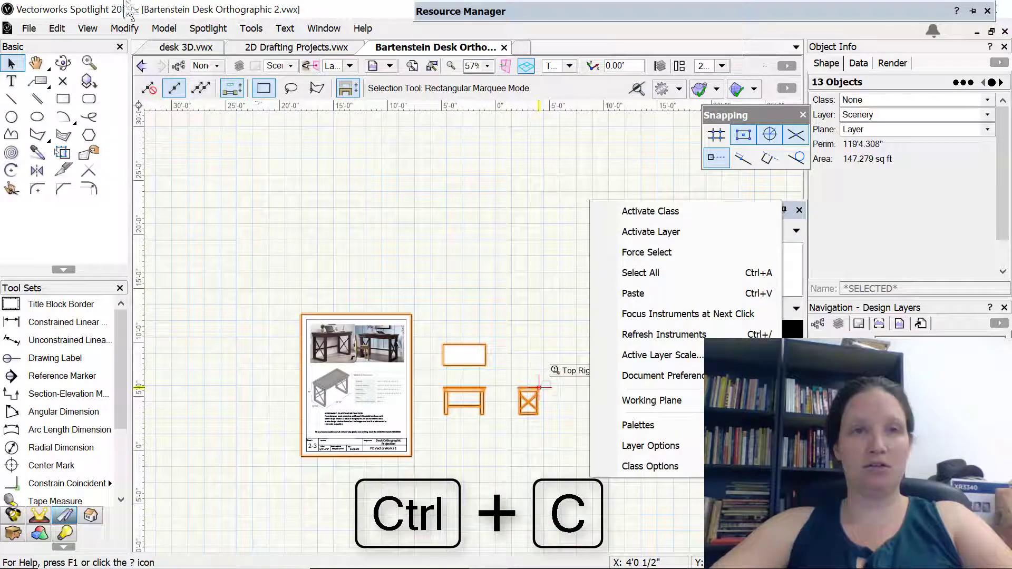
left_click(169, 47)
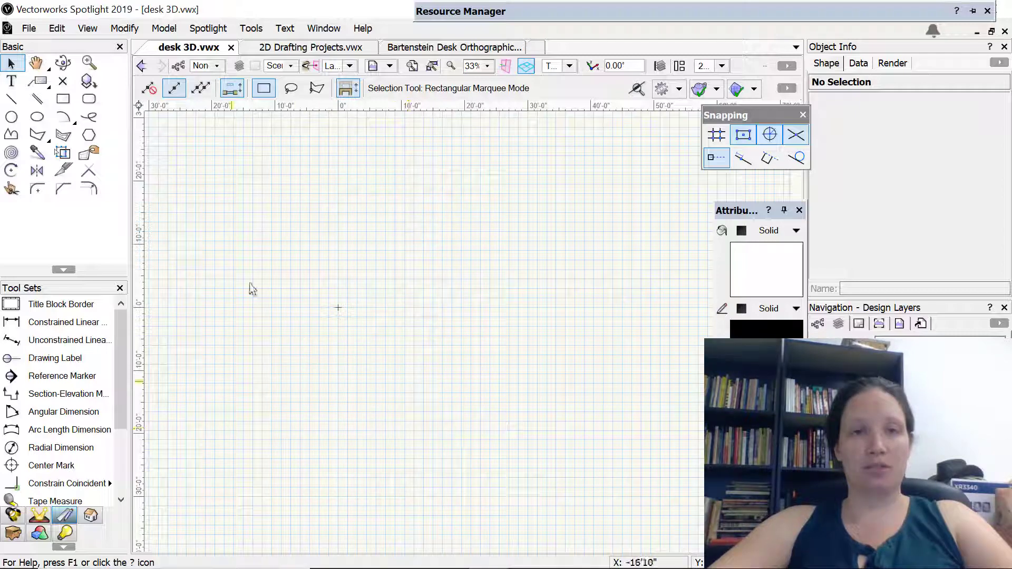
key("ctrl+v")
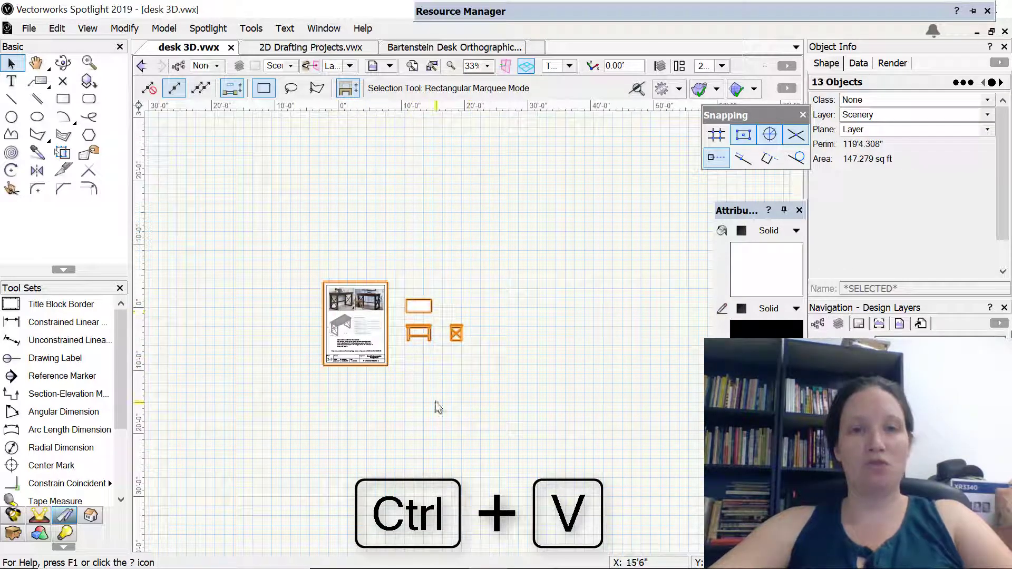
Move the pasted sheet and desk views horizontally to the left, clear of the origin, and deselect them
left_click(435, 402)
left_click_drag(284, 241, 499, 408)
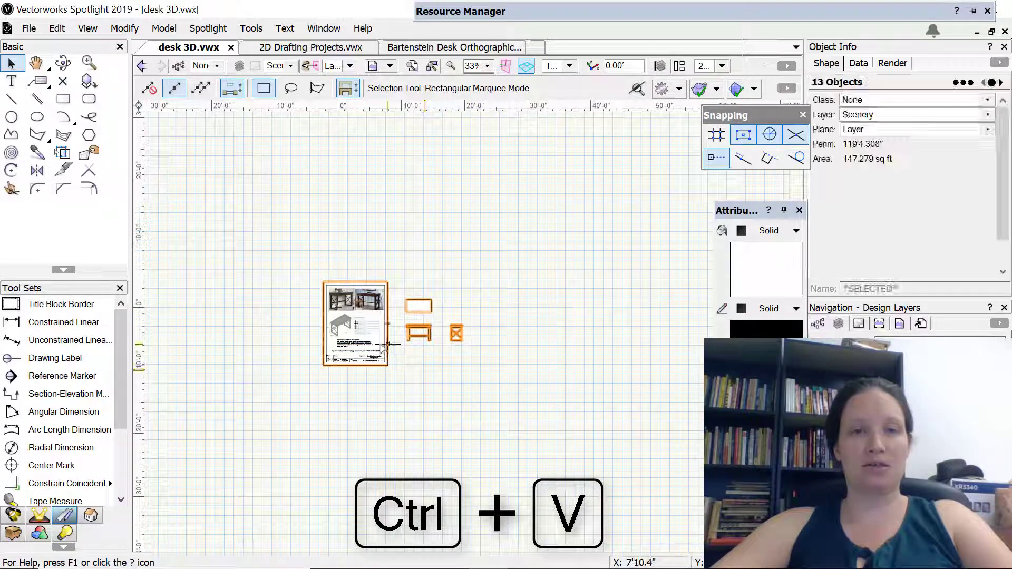
left_click_drag(387, 364, 211, 363)
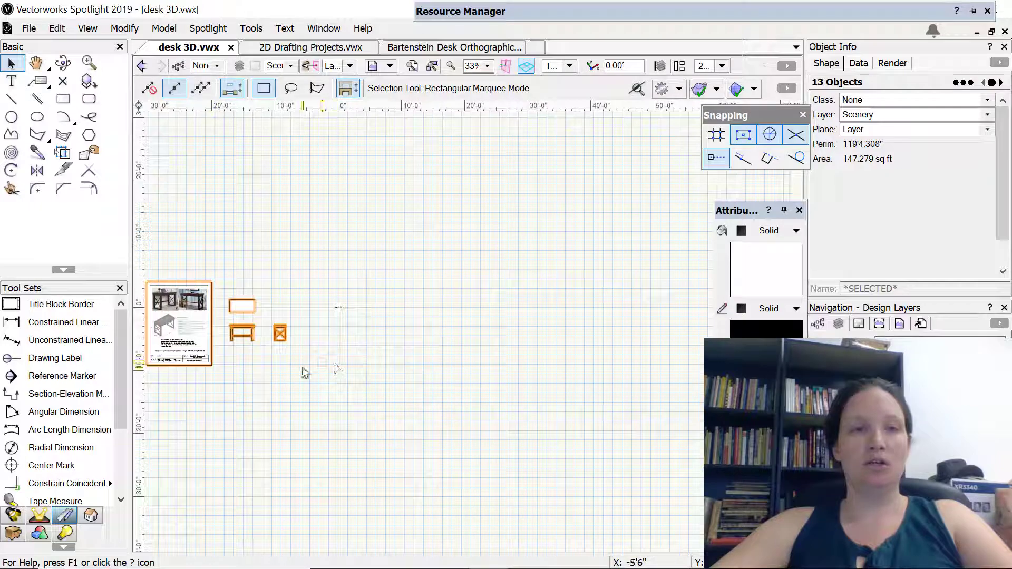
middle_click_drag(303, 371, 365, 386)
scroll(322, 371, "down", 2)
scroll(325, 367, "up", 3)
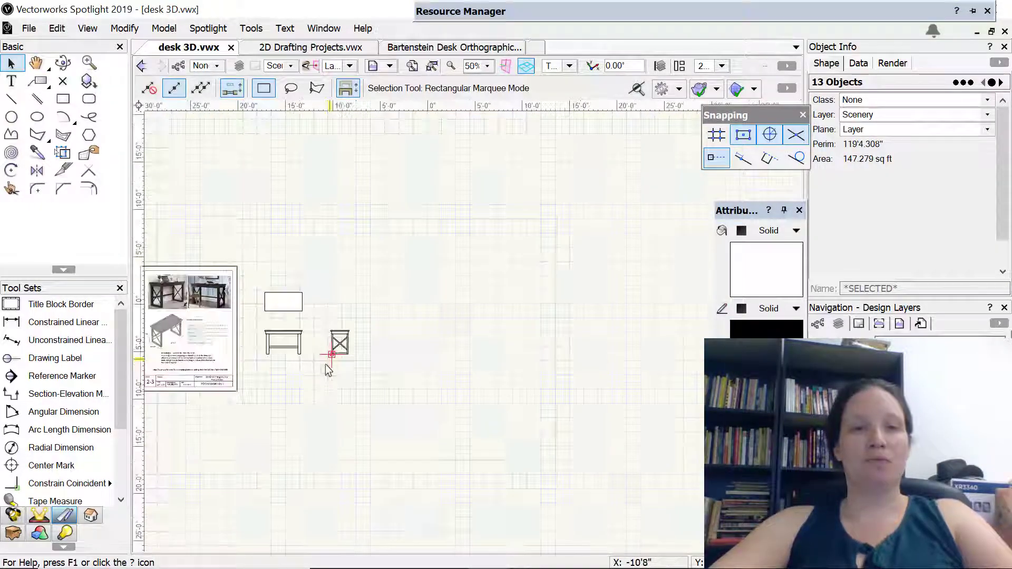
scroll(324, 365, "up", 3)
mouse_move(272, 392)
middle_mouse_down()
mouse_move(407, 441)
mouse_move(535, 464)
middle_mouse_up()
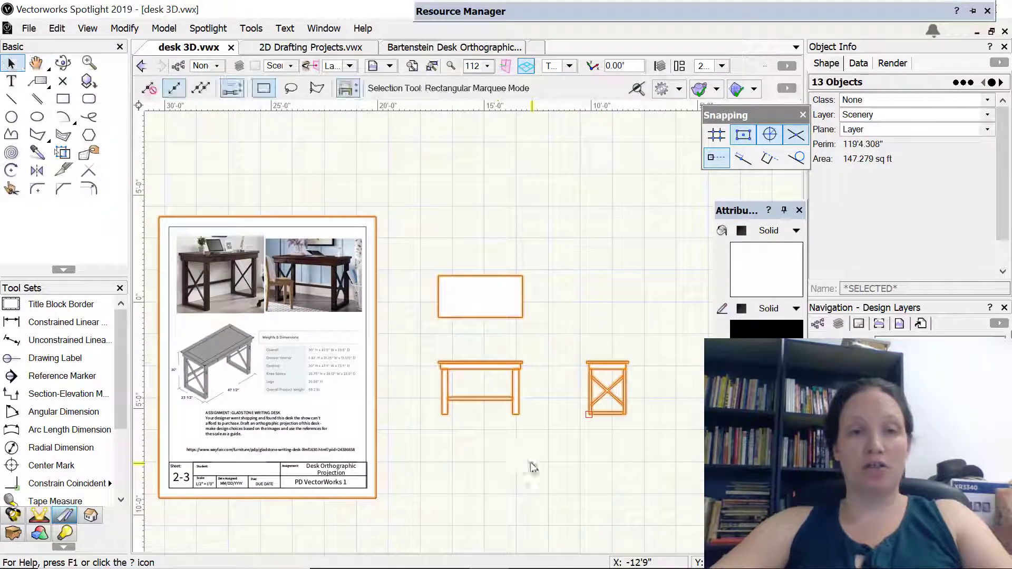
left_click(492, 478)
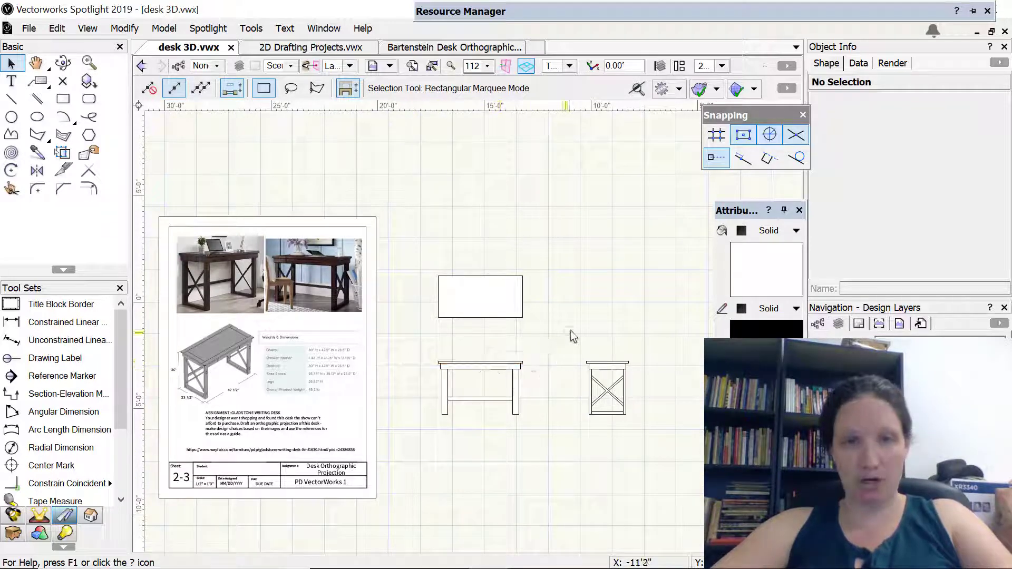
Extrude the tabletop rectangle in the plan view by 1"
left_click(481, 294)
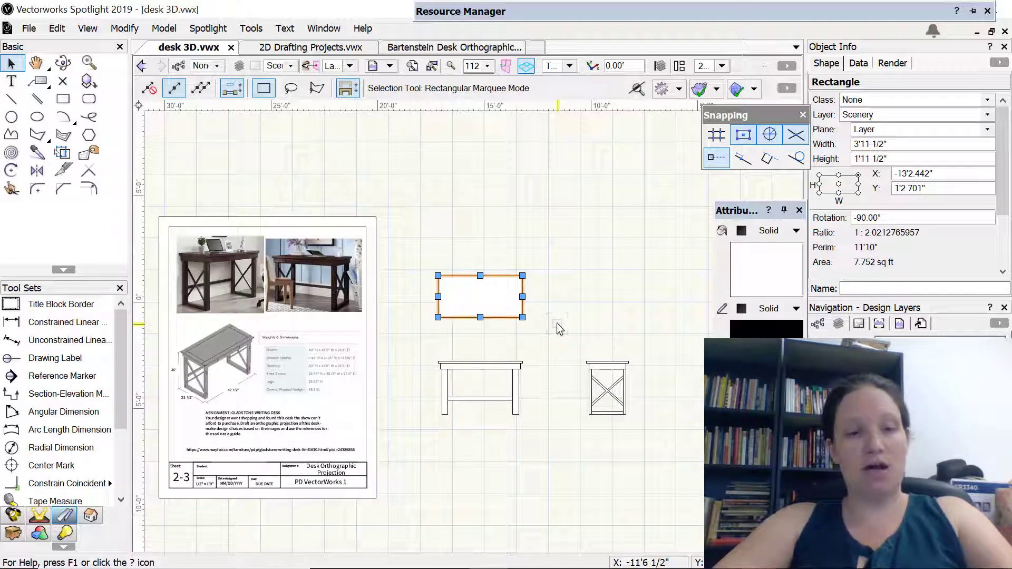
key("ctrl+e")
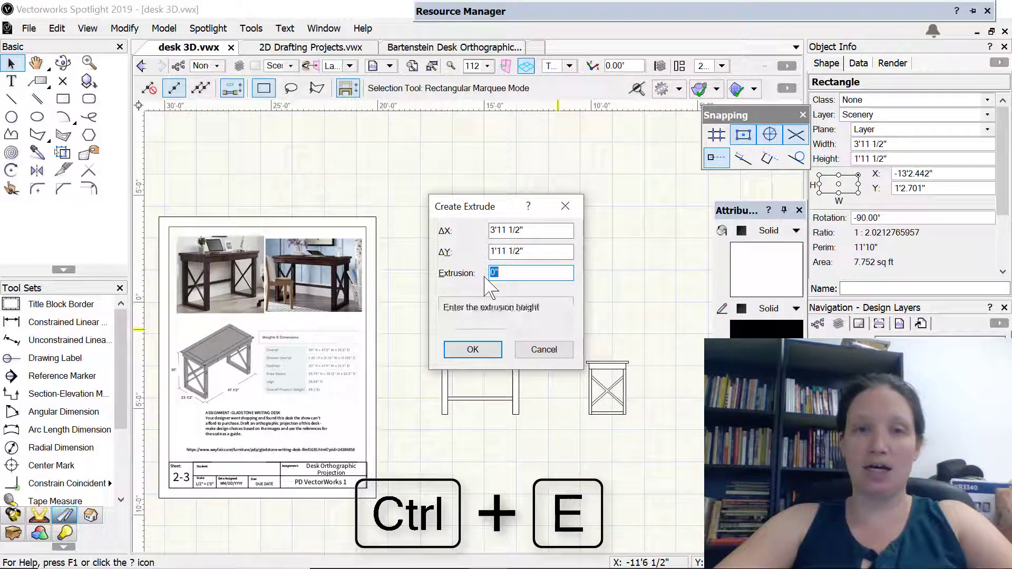
left_click_drag(475, 208, 581, 214)
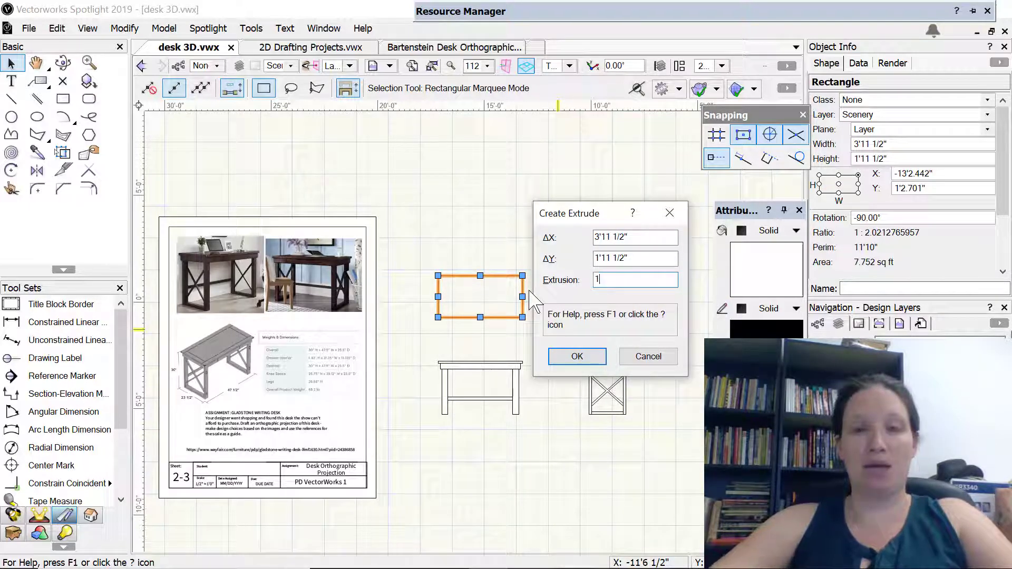
key("Return")
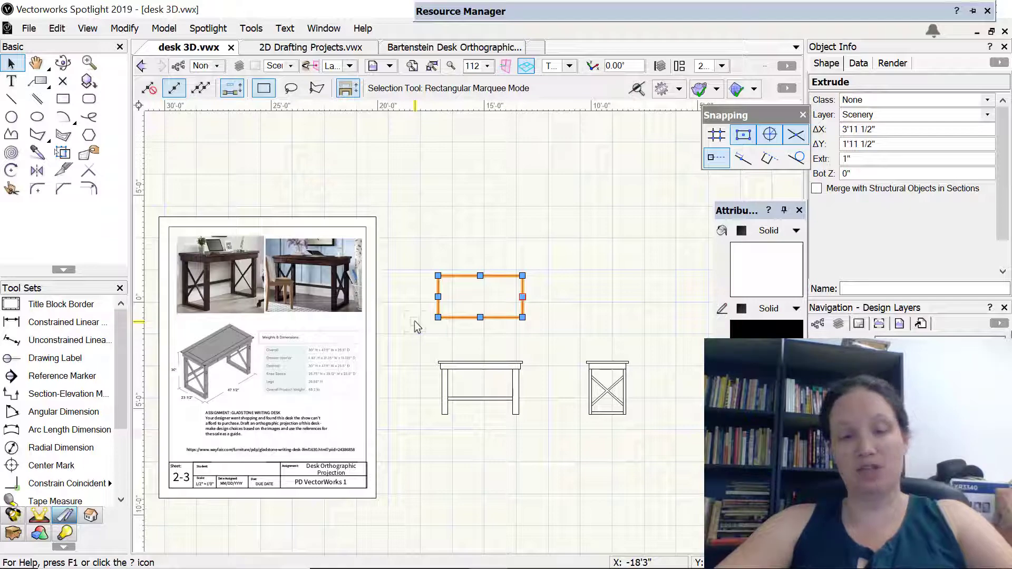
Inspect the extruded tabletop from a 3D angle and return to the Top/Plan view
key("shift+c")
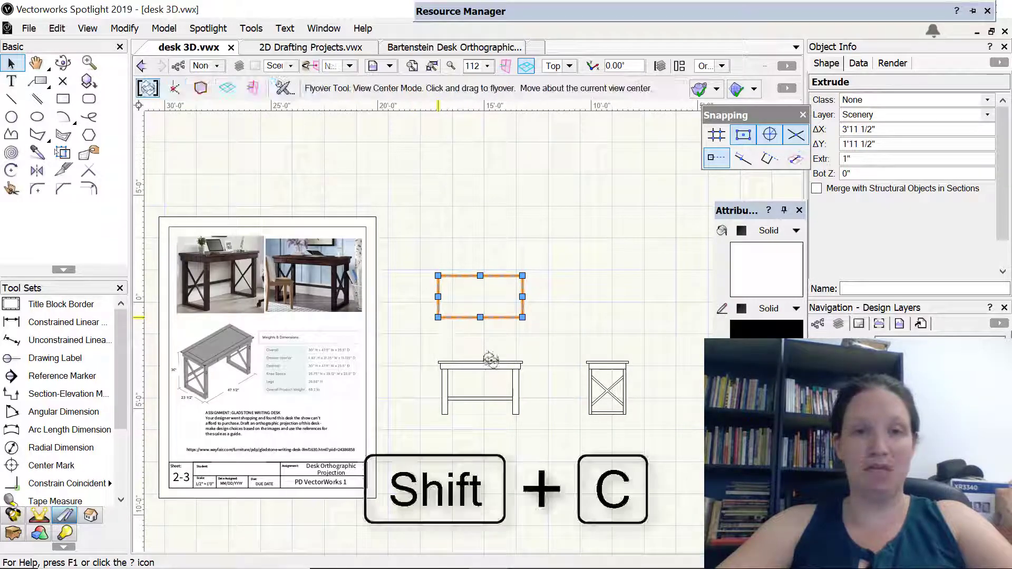
left_click_drag(487, 298, 426, 203)
key("h")
middle_click_drag(426, 203, 264, 384)
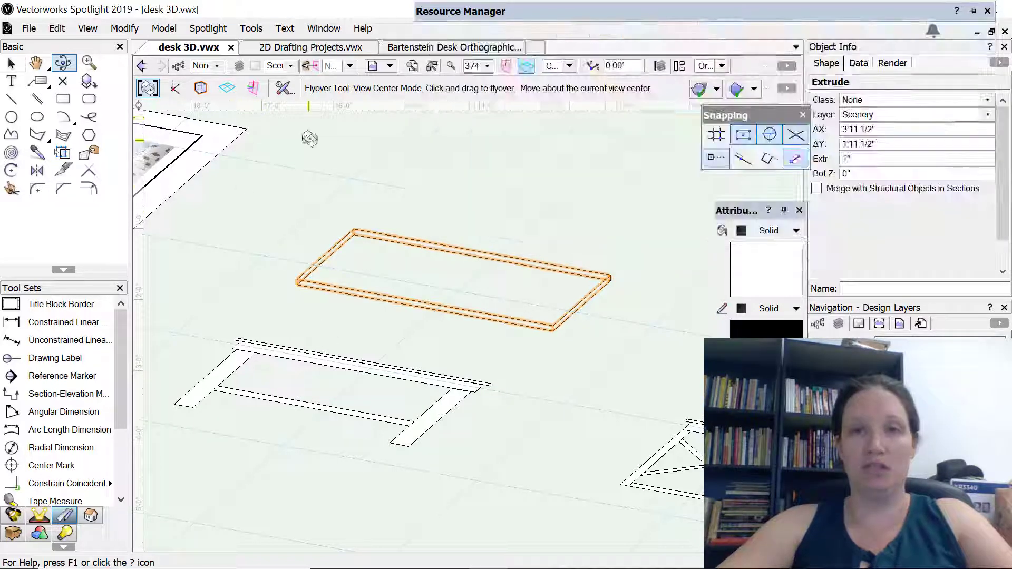
left_click(571, 65)
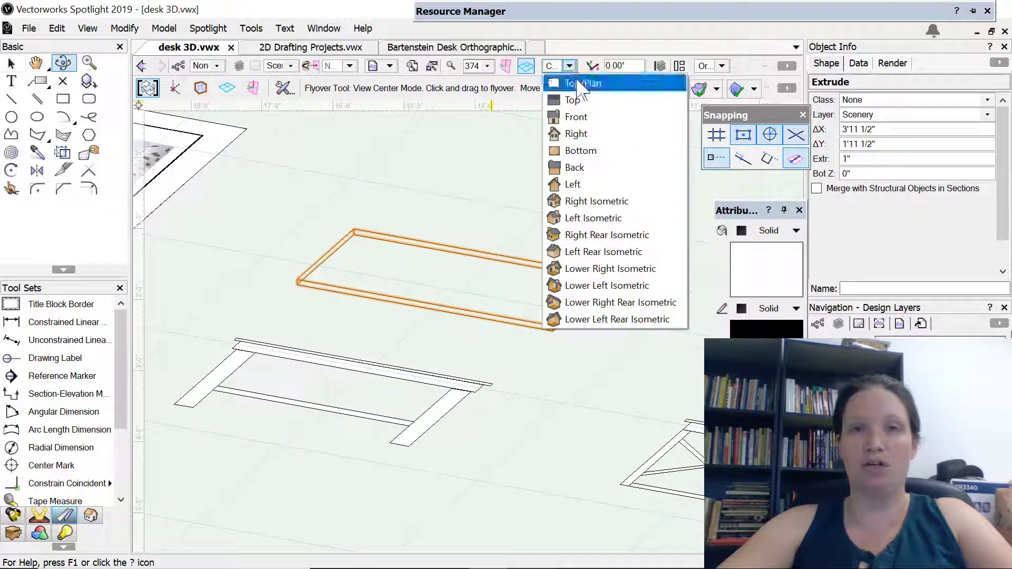
left_click(614, 86)
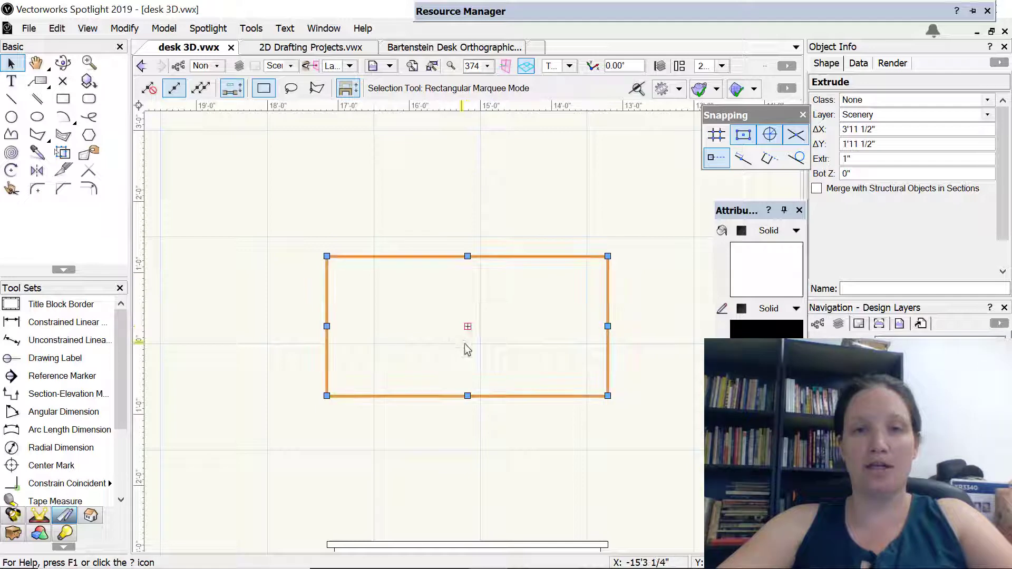
Dimension the front view's vertical distance from the tabletop's underside to the bottom of the left leg, beside the desk
key("h")
mouse_move(511, 421)
left_mouse_down()
mouse_move(474, 391)
mouse_move(508, 294)
mouse_move(500, 339)
left_mouse_up()
key("space")
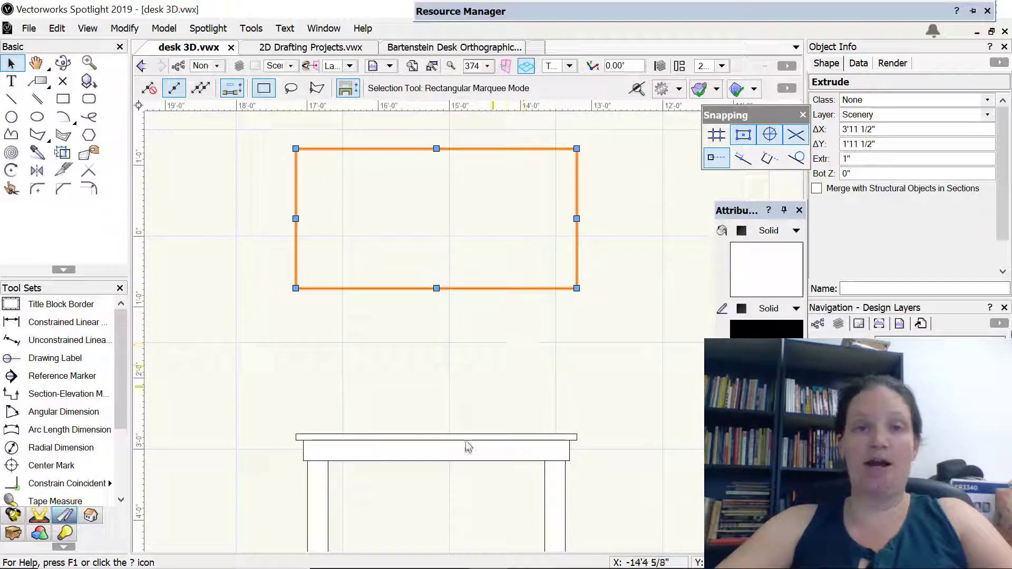
middle_click_drag(492, 377, 478, 298)
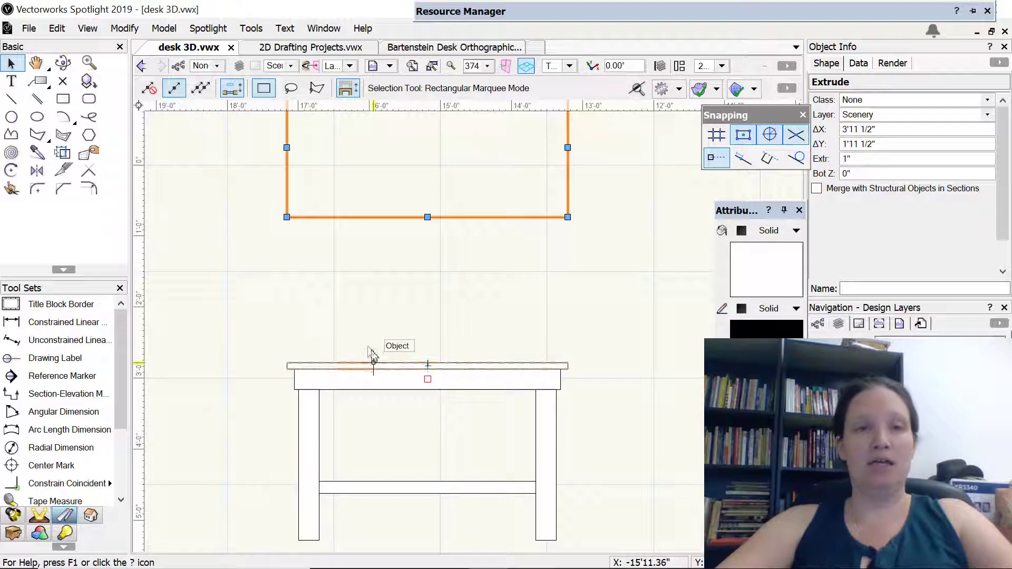
left_click(47, 322)
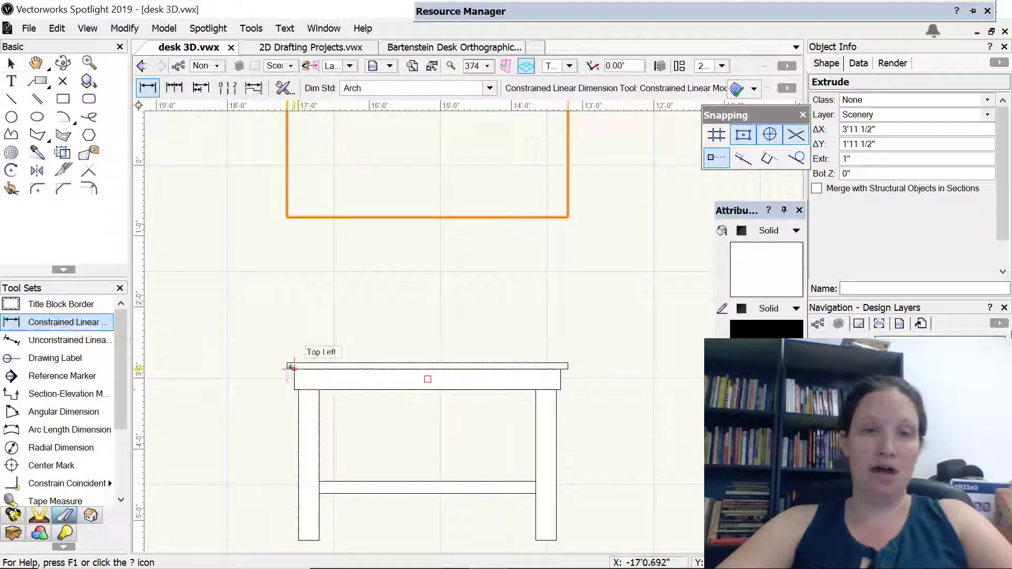
left_click(287, 368)
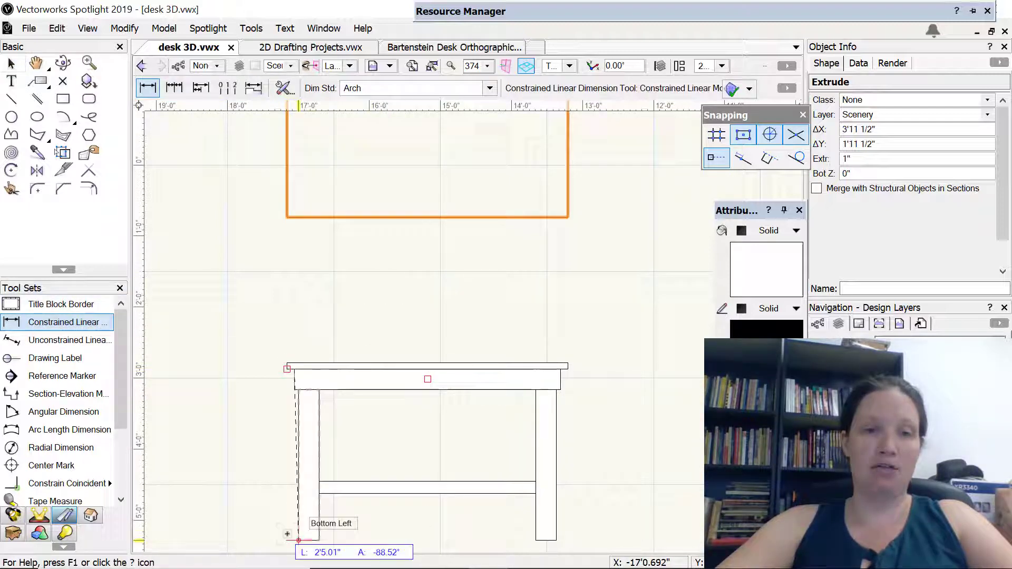
left_click(298, 540)
left_click(246, 445)
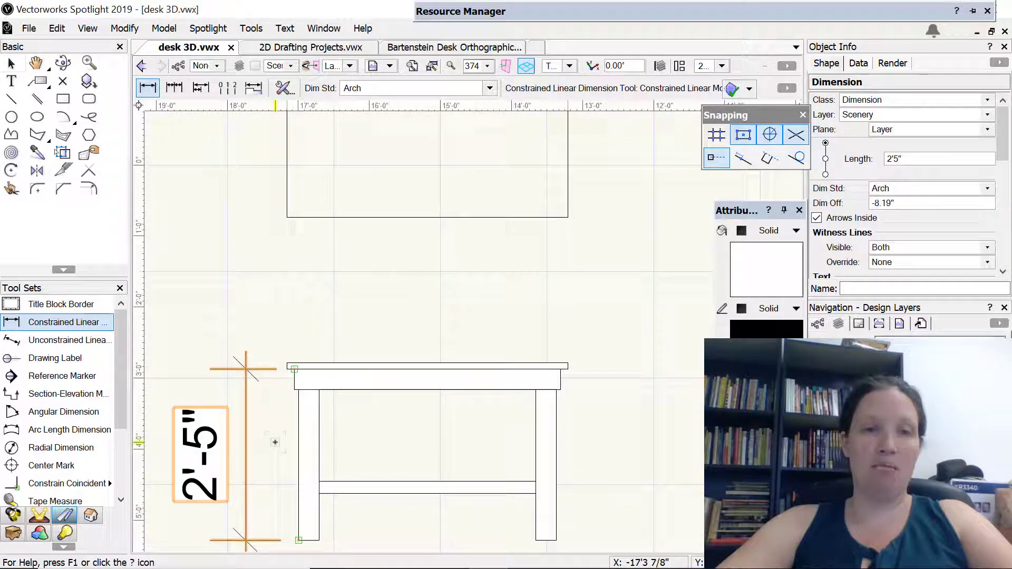
Set the extruded tabletop's bottom Z to 2'5" and view it from a 3D angle
scroll(481, 311, "up", 3)
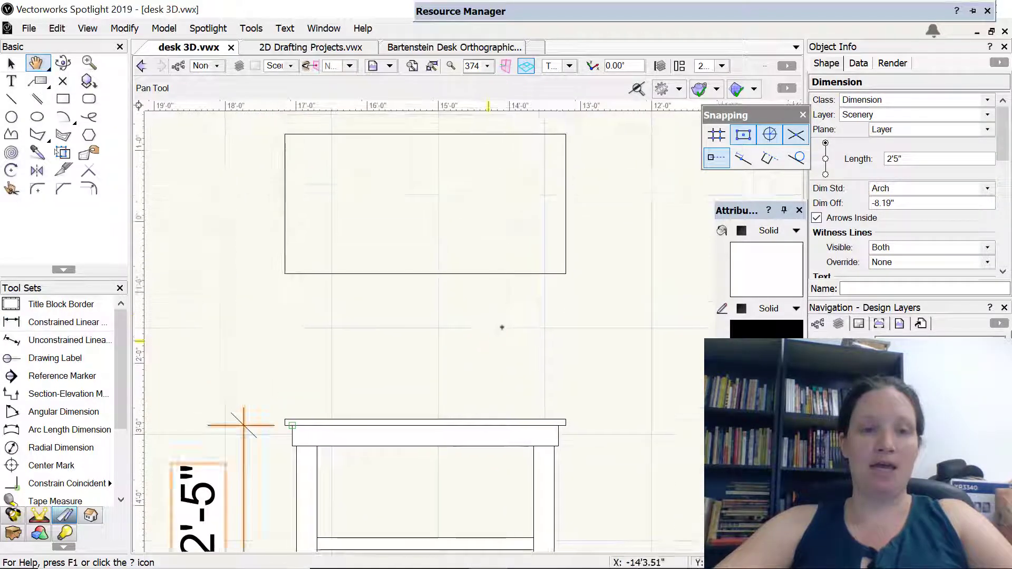
key("x")
left_click(514, 274)
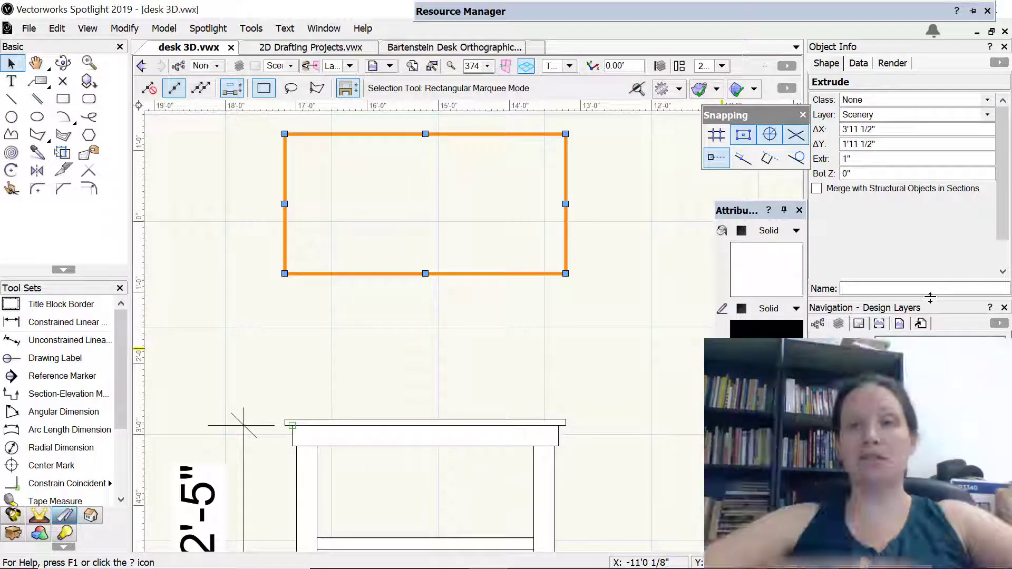
left_click(847, 175)
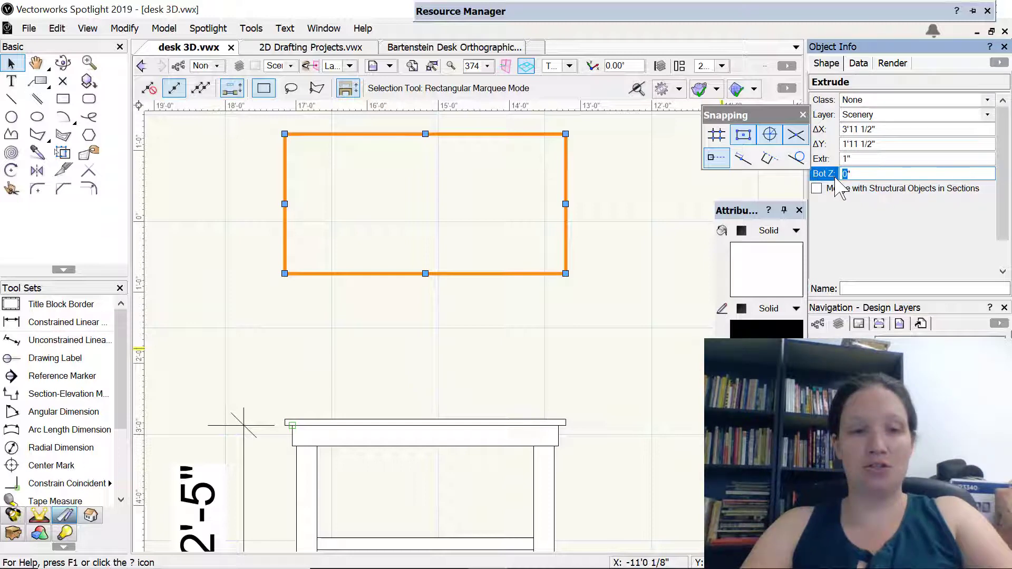
type("2'5")
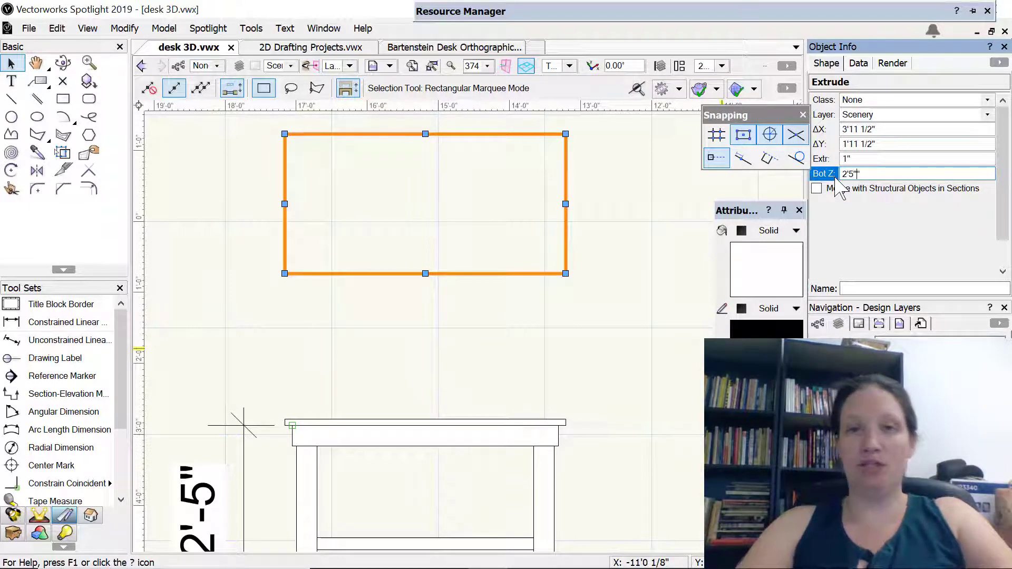
type("'-5\"")
key("Return")
key("shift+c")
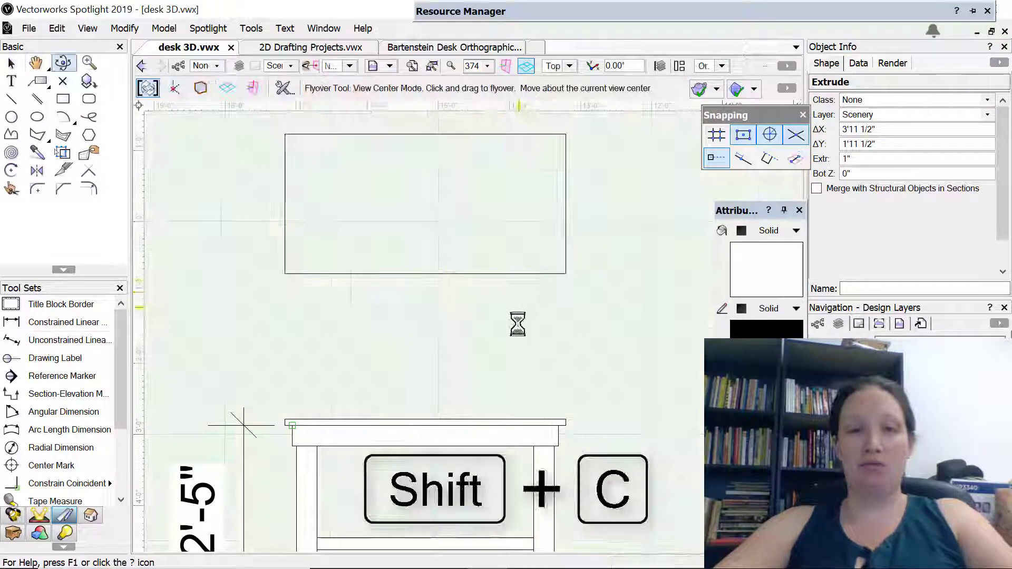
left_click_drag(465, 390, 488, 239)
left_click(875, 174)
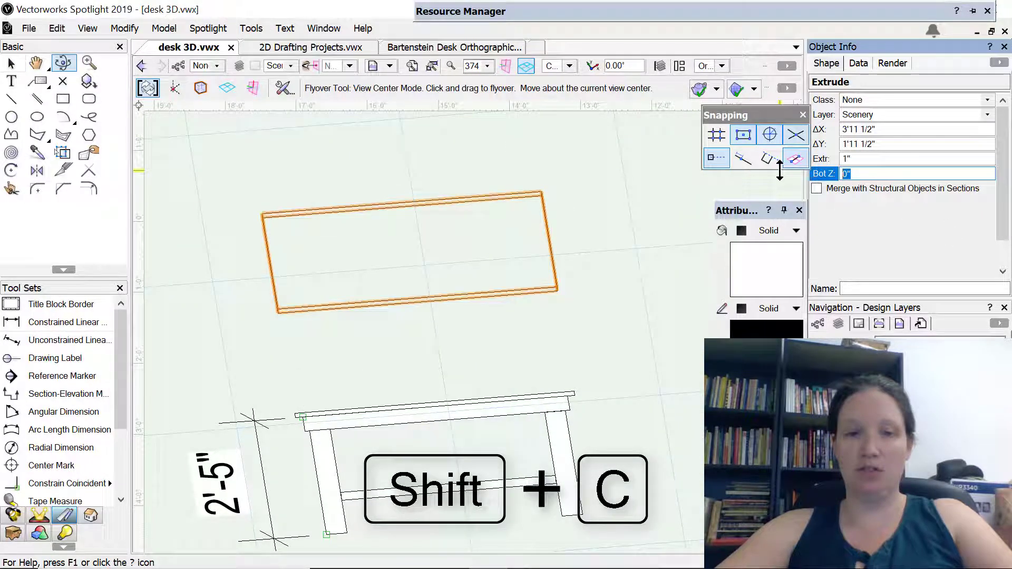
type("2'5\"")
key("Return")
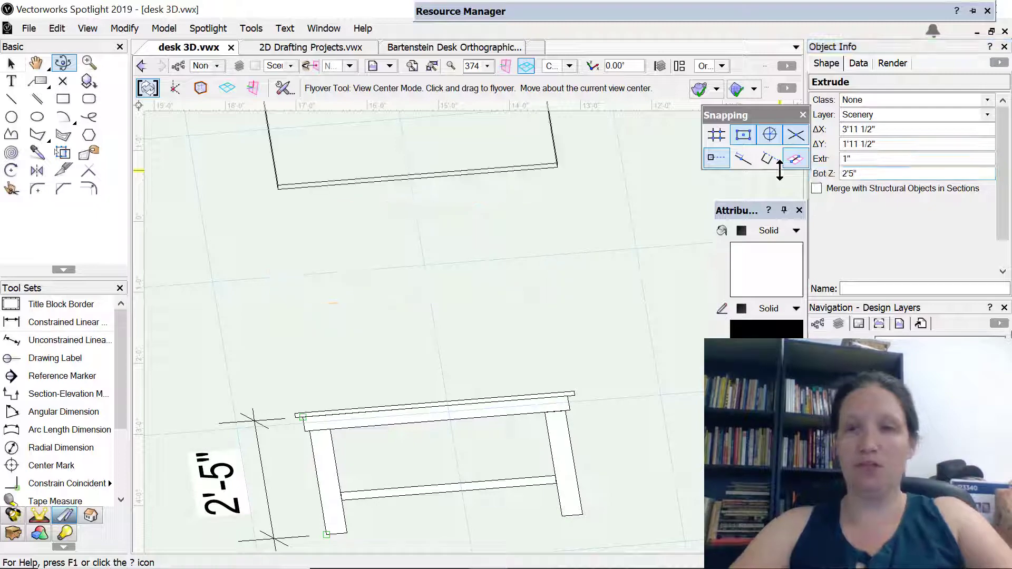
Examine the raised tabletop in 3D and the reference sheet's desk images, and return to the Top/Plan view
left_click_drag(405, 302, 556, 251)
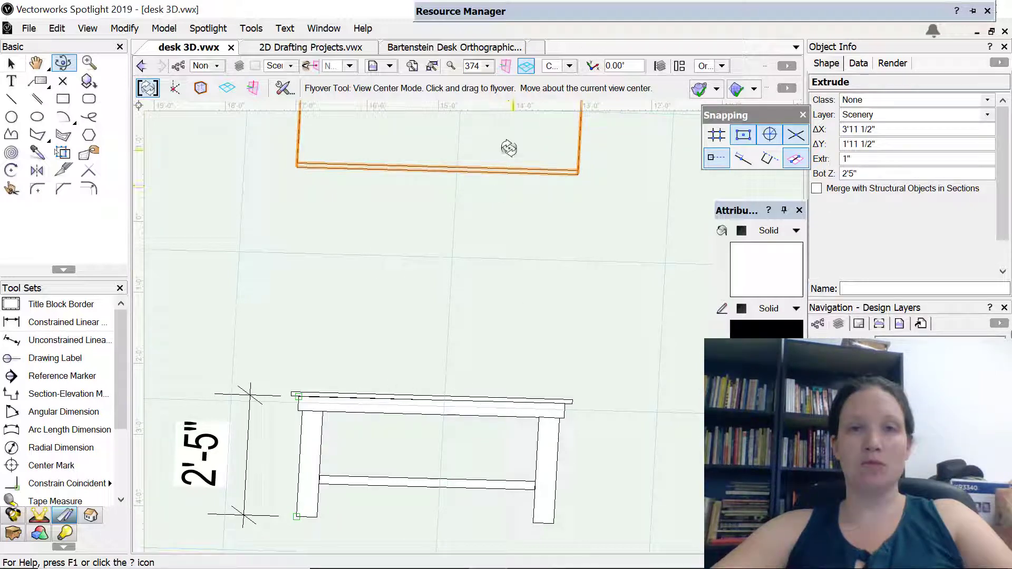
mouse_move(331, 243)
left_mouse_down()
mouse_move(463, 375)
mouse_move(268, 360)
mouse_move(343, 244)
left_mouse_up()
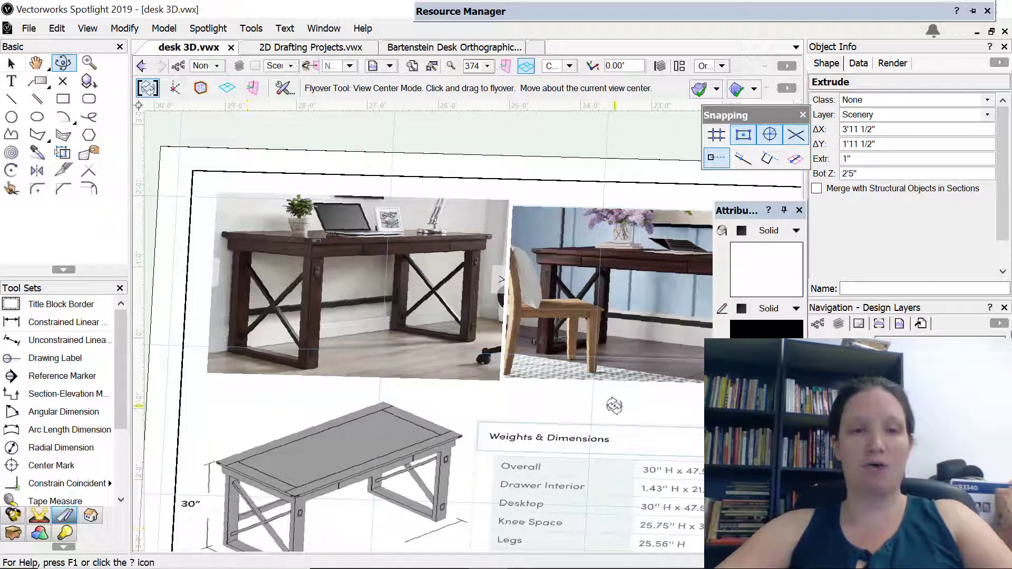
mouse_move(547, 385)
middle_mouse_down()
mouse_move(147, 323)
mouse_move(137, 334)
middle_mouse_up()
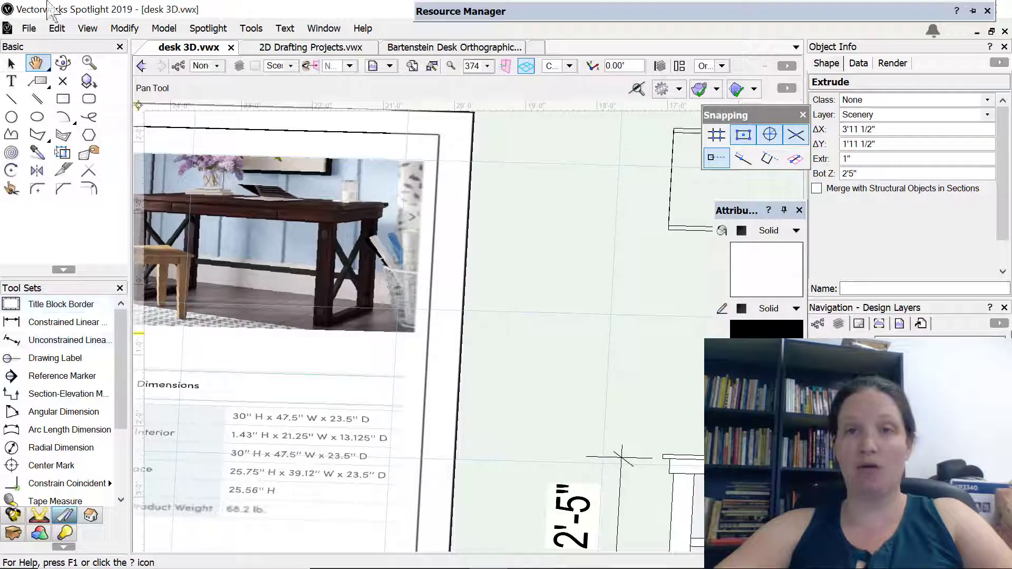
mouse_move(47, 2)
middle_mouse_down()
mouse_move(678, 48)
mouse_move(567, 279)
middle_mouse_up()
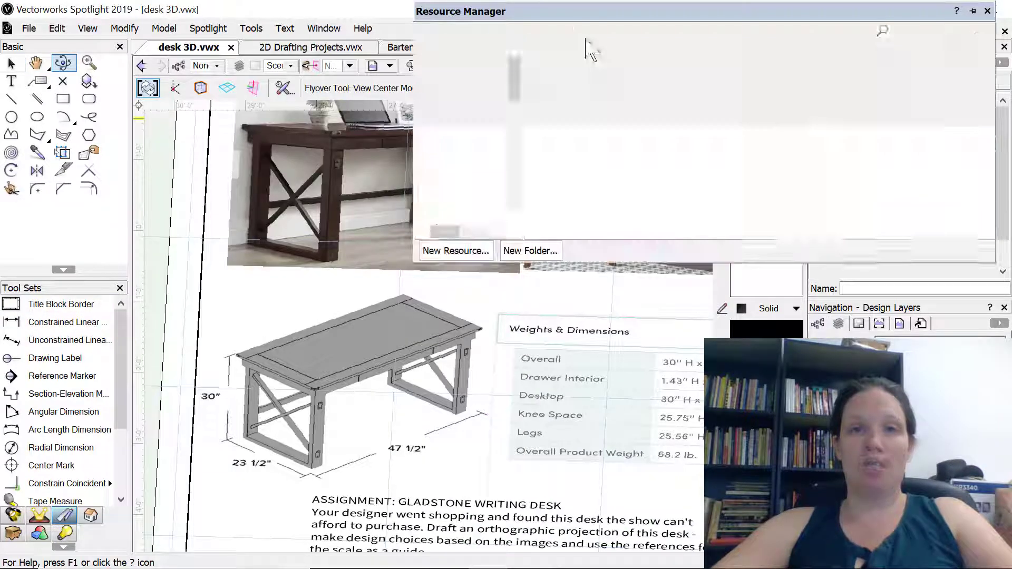
left_click(569, 66)
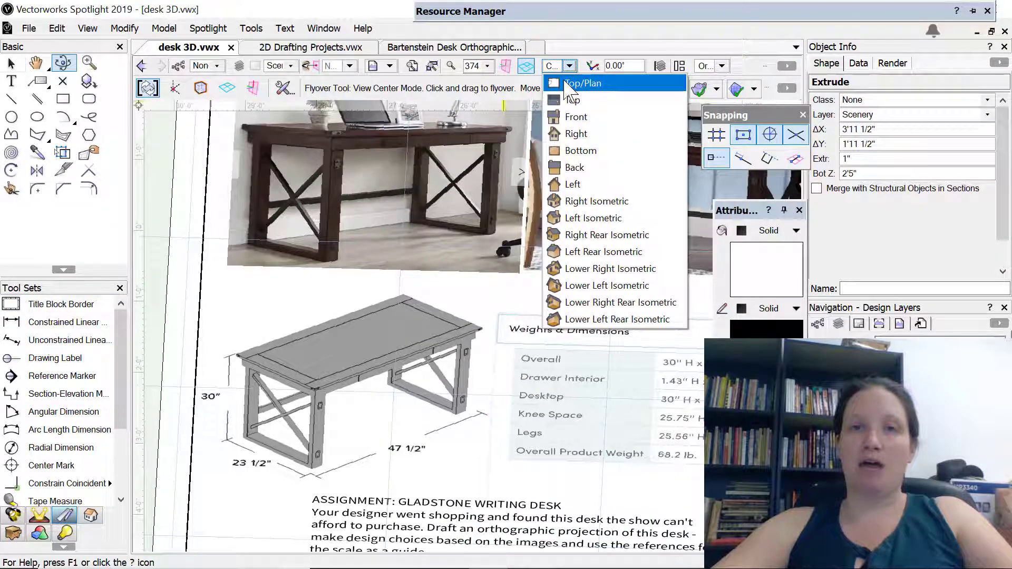
left_click(574, 83)
middle_click_drag(577, 346, 273, 548)
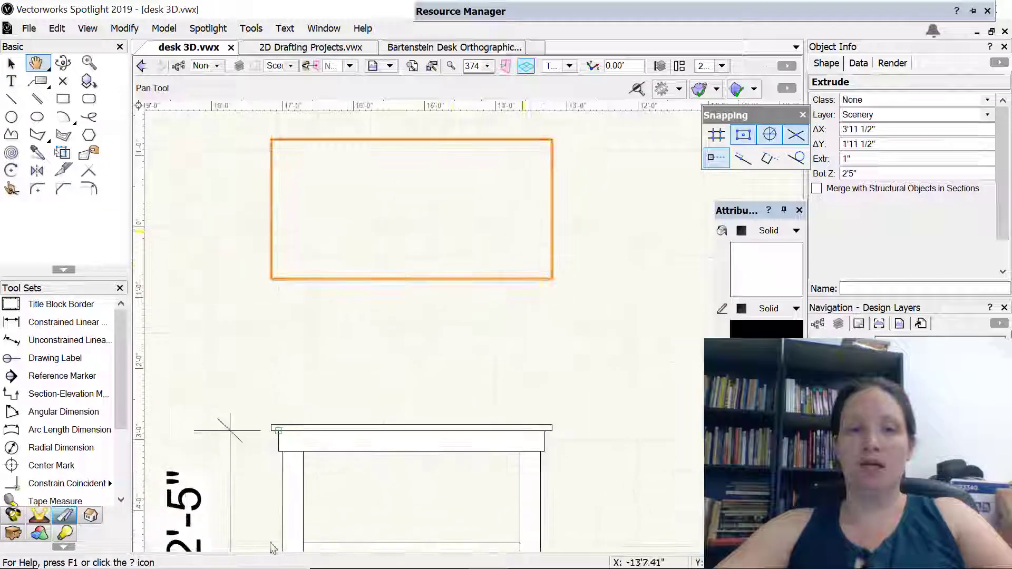
Copy the apron rectangle under the front view's tabletop and place the copy inside the tabletop's plan outline
left_click(329, 451)
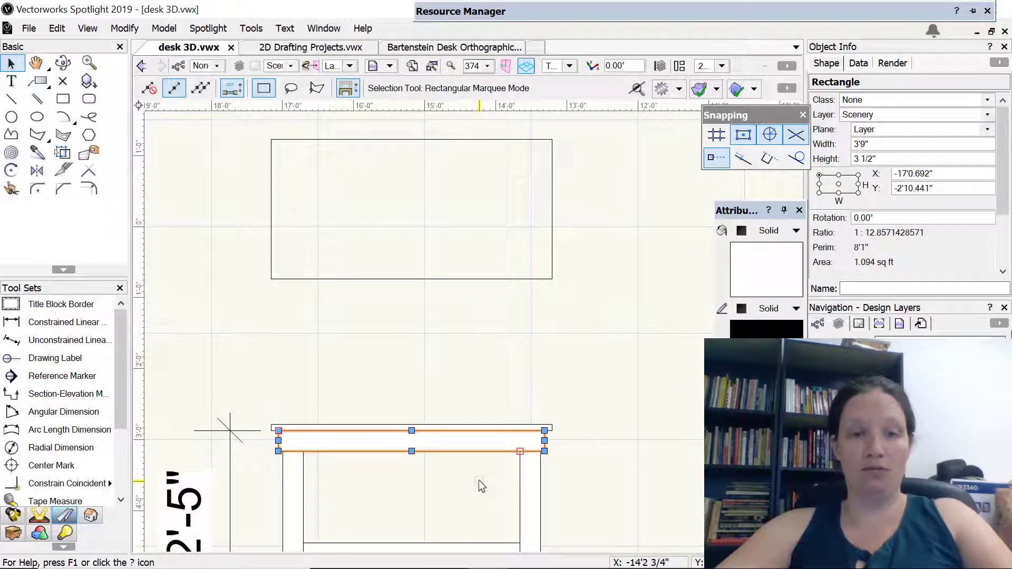
key("ctrl+c")
key("ctrl+v")
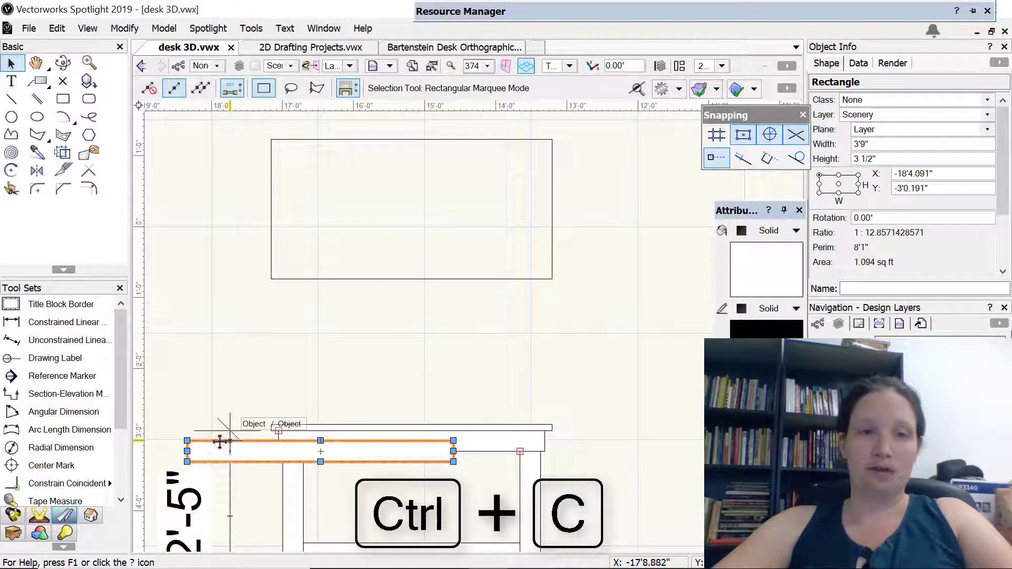
left_click_drag(220, 442, 314, 241)
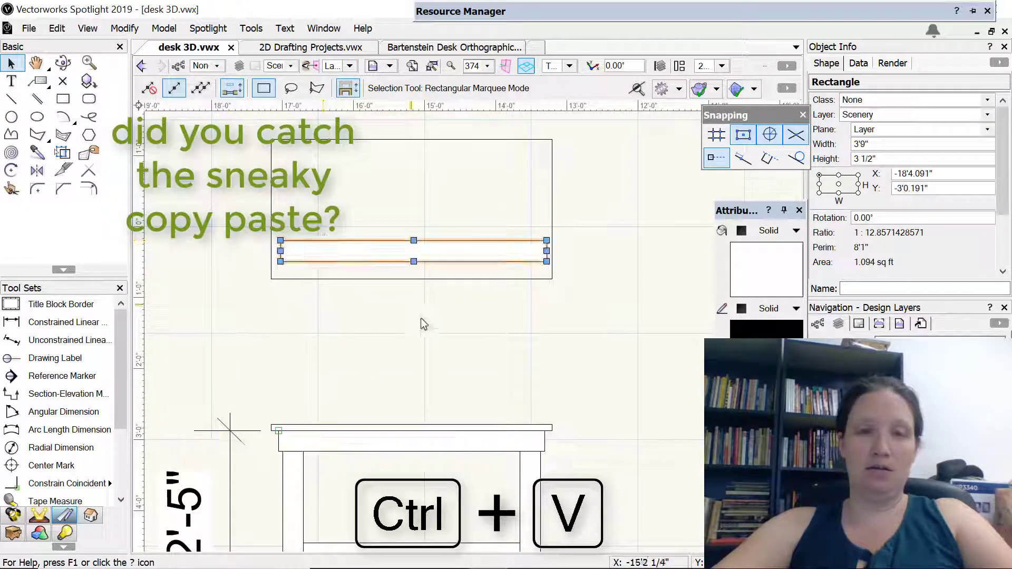
middle_click_drag(425, 323, 457, 403)
middle_click_drag(379, 425, 410, 278)
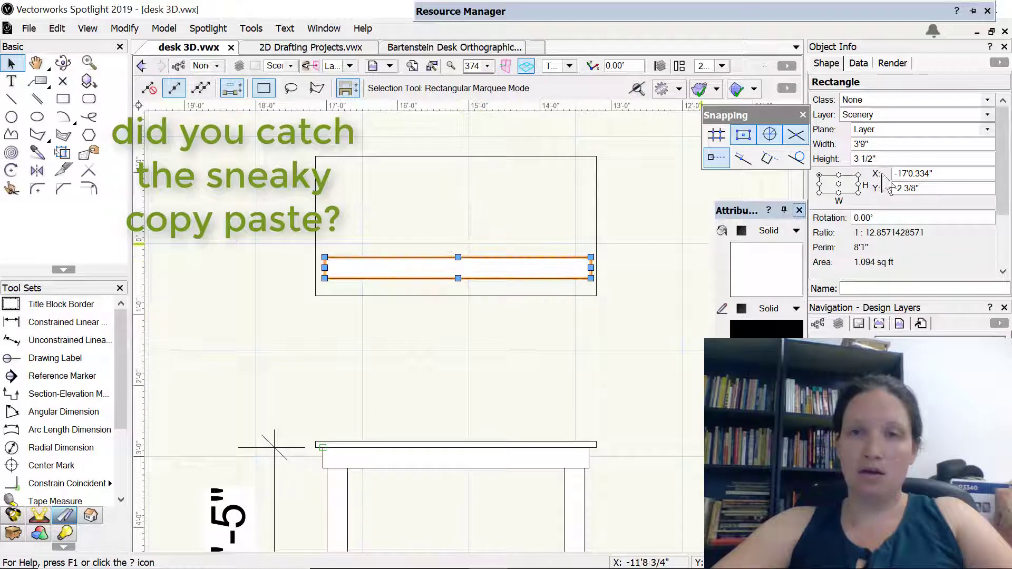
Set the copied apron rectangle's height to 1 1/2" and move it to the midpoint of the tabletop's front edge in plan
left_click(890, 158)
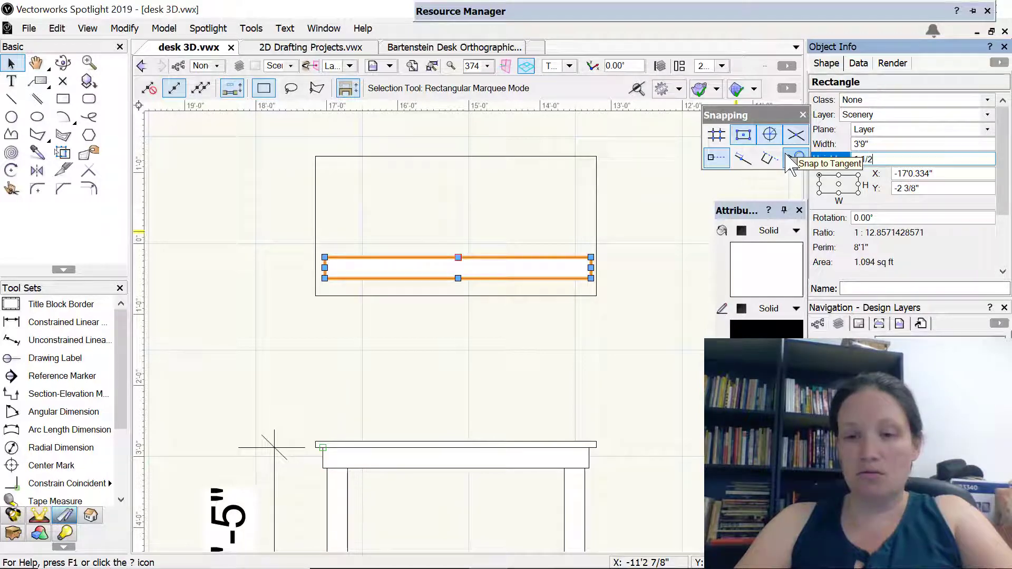
key("Return")
left_click(438, 397)
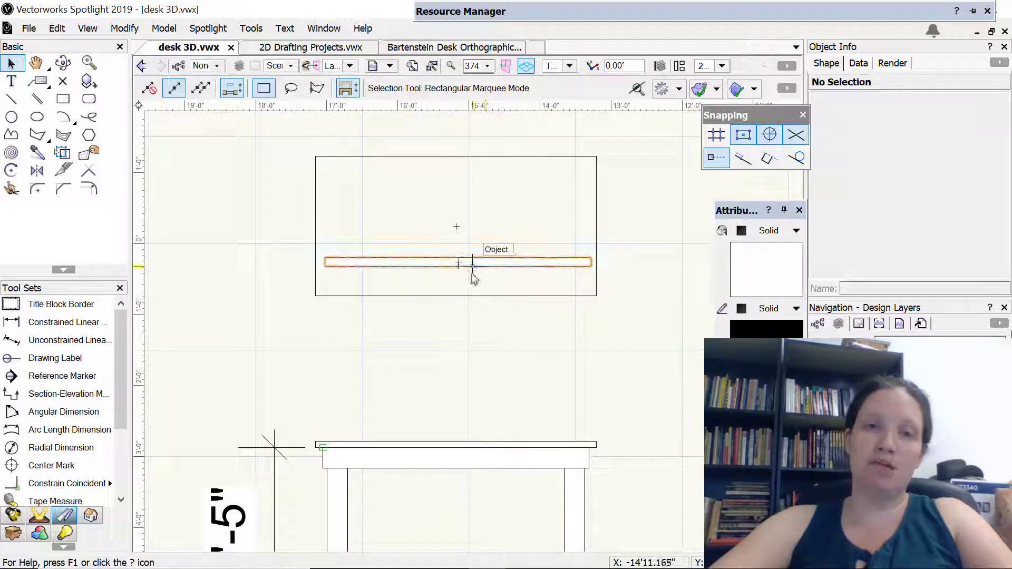
left_click_drag(459, 266, 457, 295)
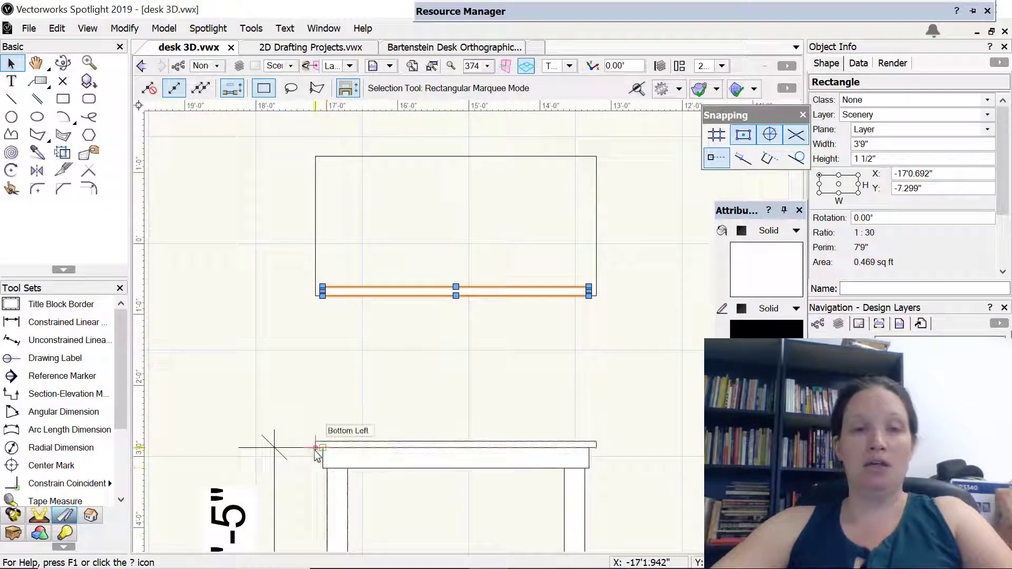
Dimension the front view's horizontal overhang between the tabletop's bottom-left corner and the apron's top-left corner, above the desk
scroll(315, 447, "up", 3)
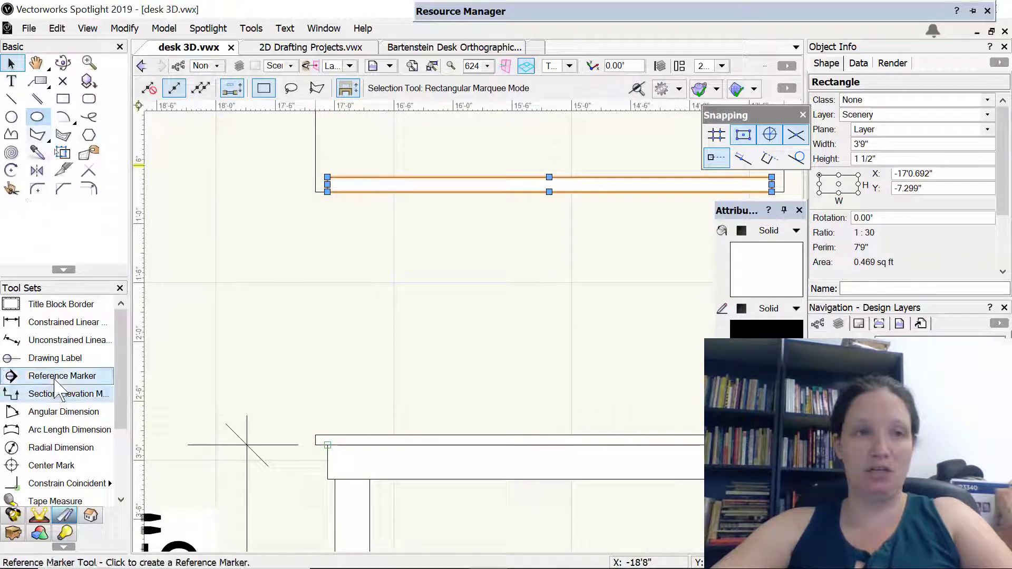
left_click(66, 322)
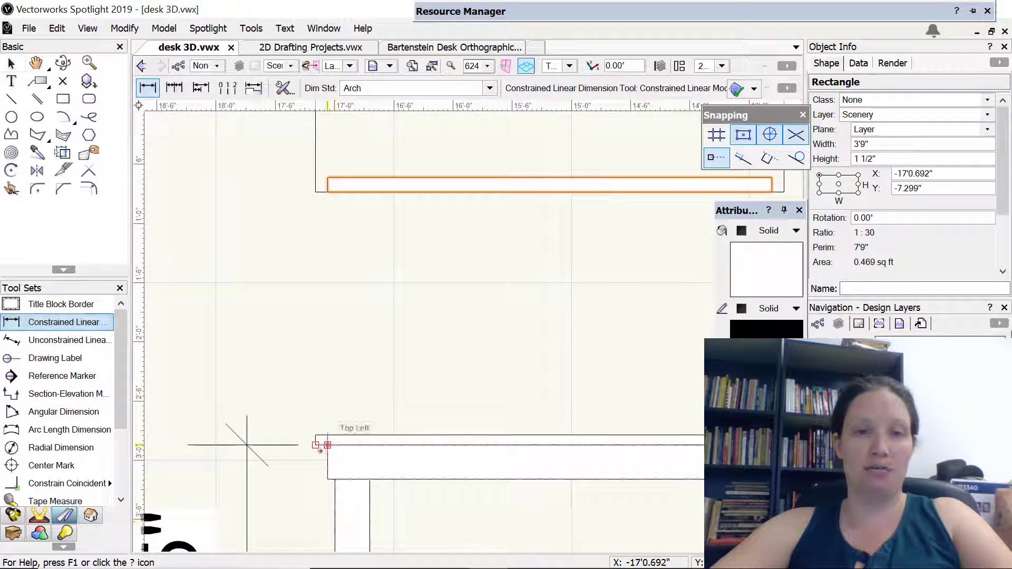
left_click(327, 445)
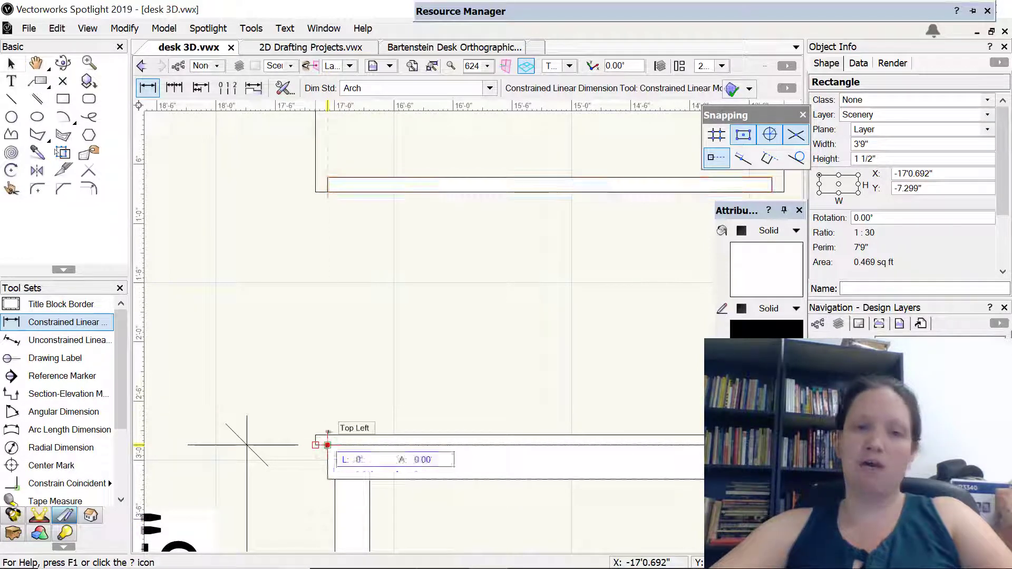
left_click(327, 414)
Move the apron rectangle in plan back from the tabletop's front edge by an X offset of 0 and a Y offset of 1 1/4"
middle_click_drag(513, 382, 425, 522)
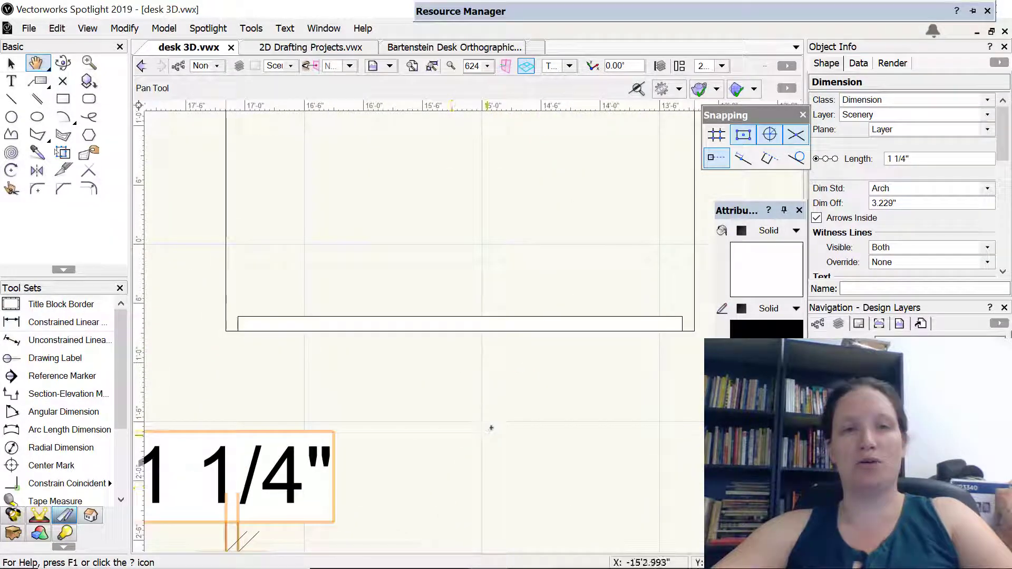
key("x")
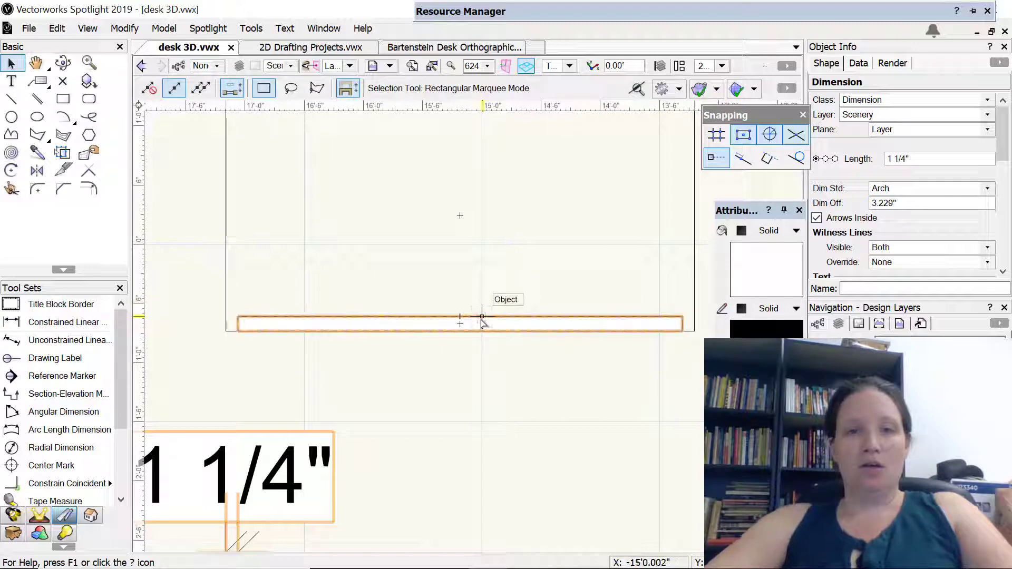
left_click(481, 318)
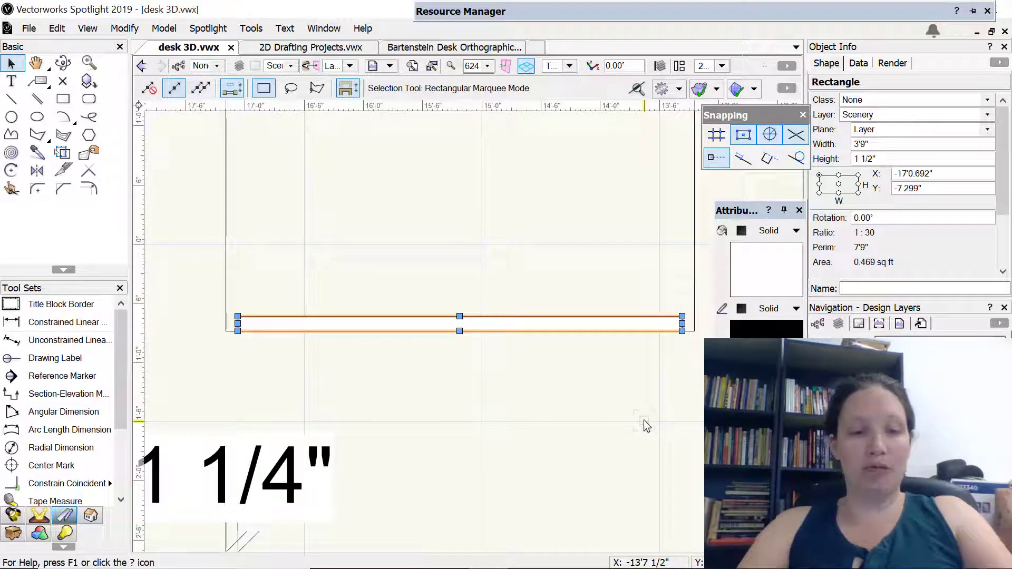
key("ctrl+m")
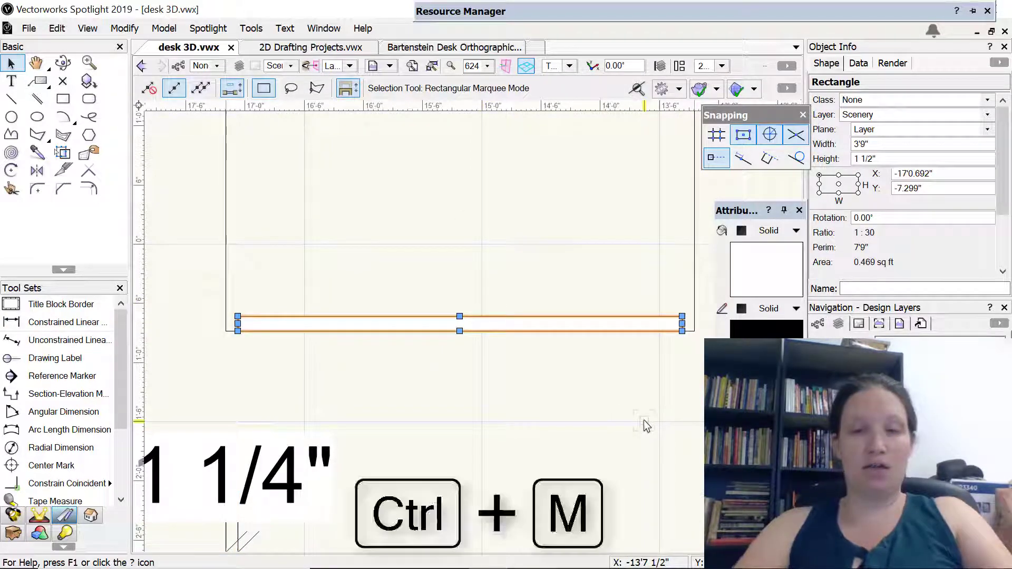
left_click(125, 28)
mouse_move(179, 50)
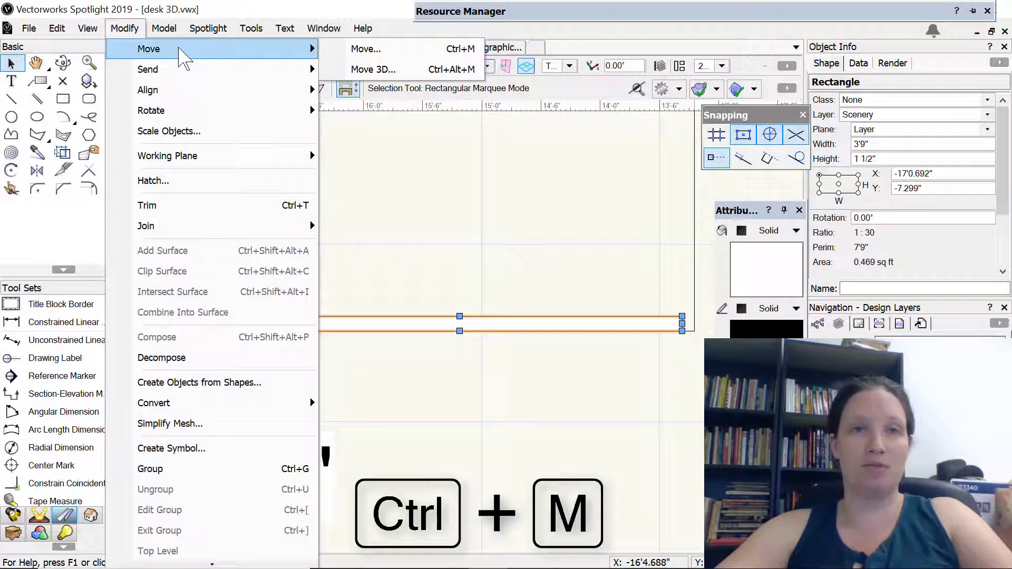
left_click(364, 48)
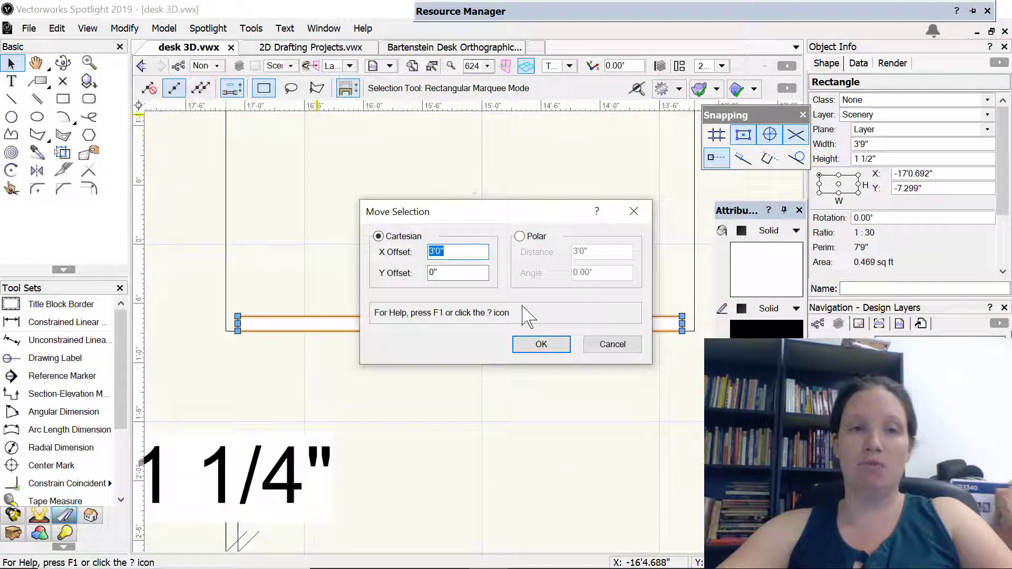
type("0")
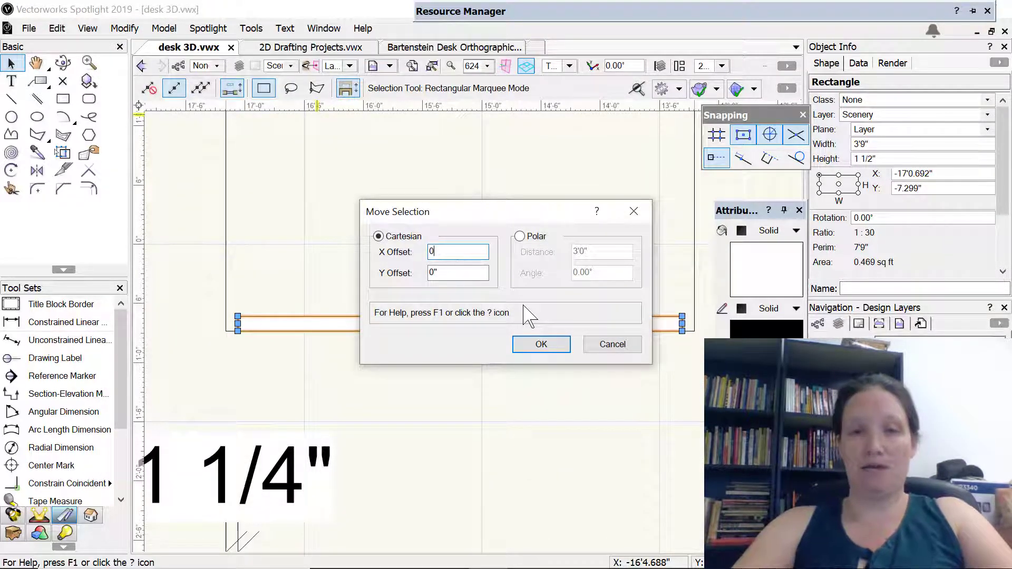
key("Tab")
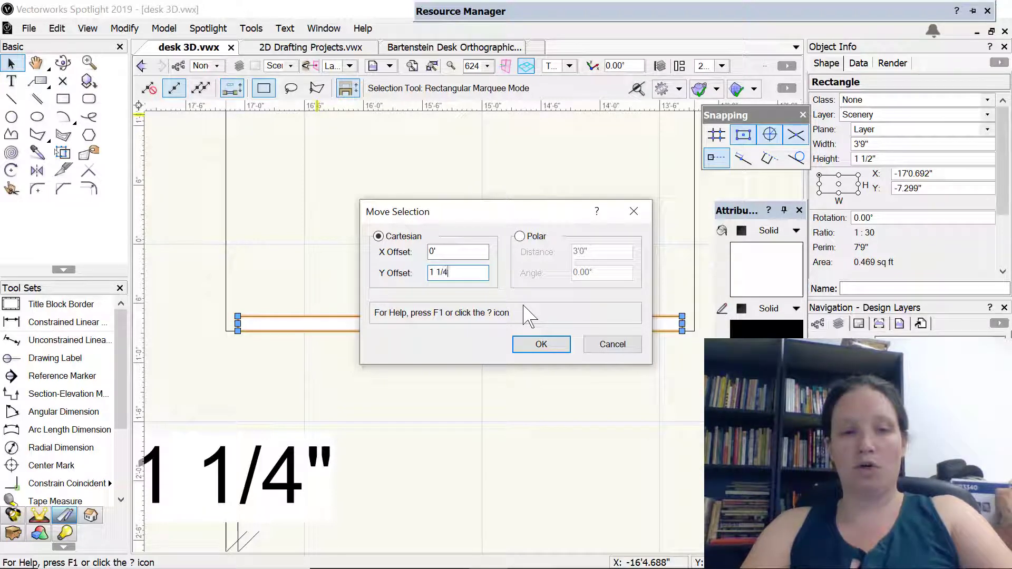
key("Return")
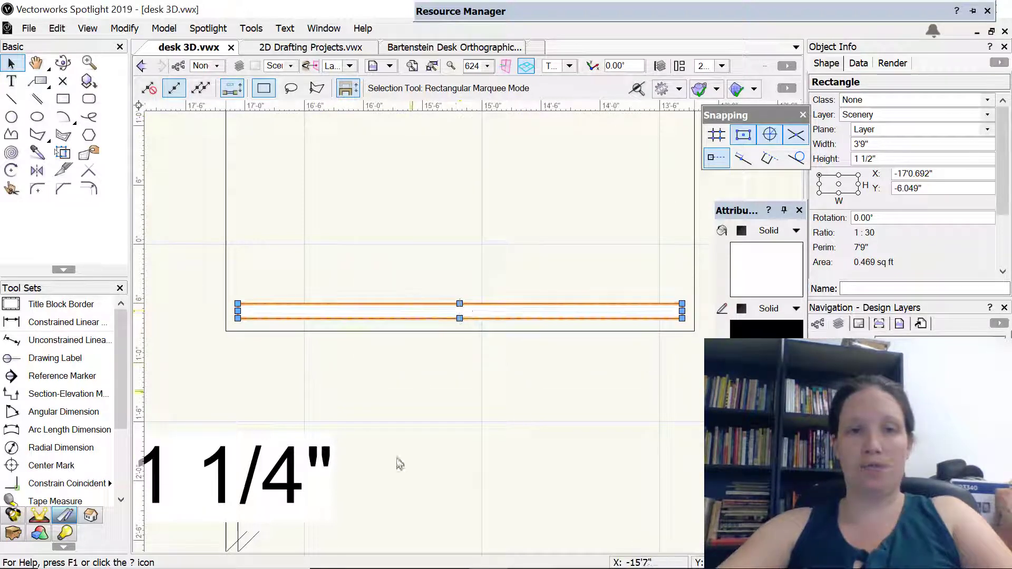
left_click(498, 391)
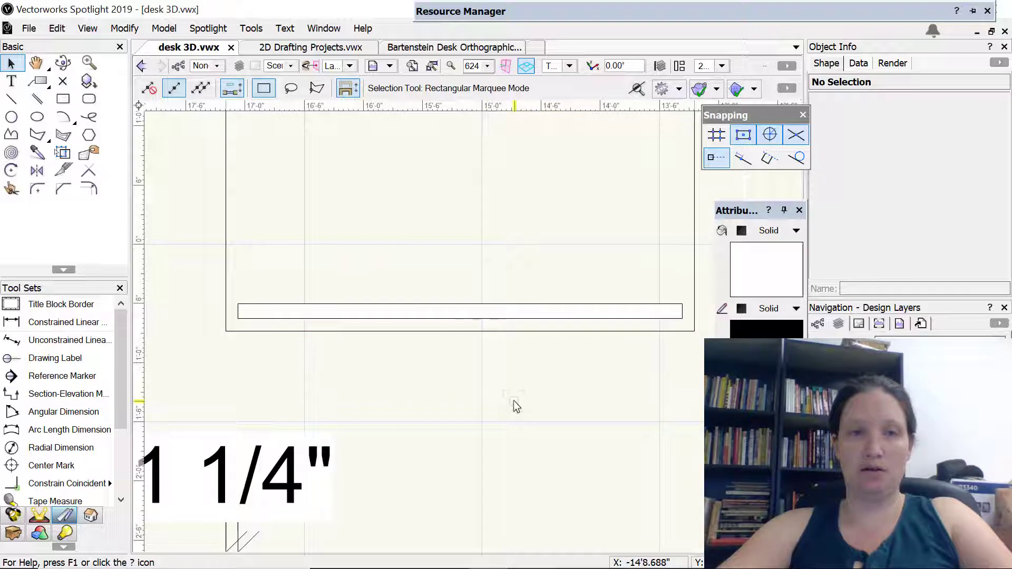
Dimension the apron's vertical height in the front view, placing the dimension outside the existing 2'-5" one
left_click(506, 304)
mouse_move(405, 475)
middle_mouse_down()
mouse_move(488, 289)
mouse_move(484, 299)
middle_mouse_up()
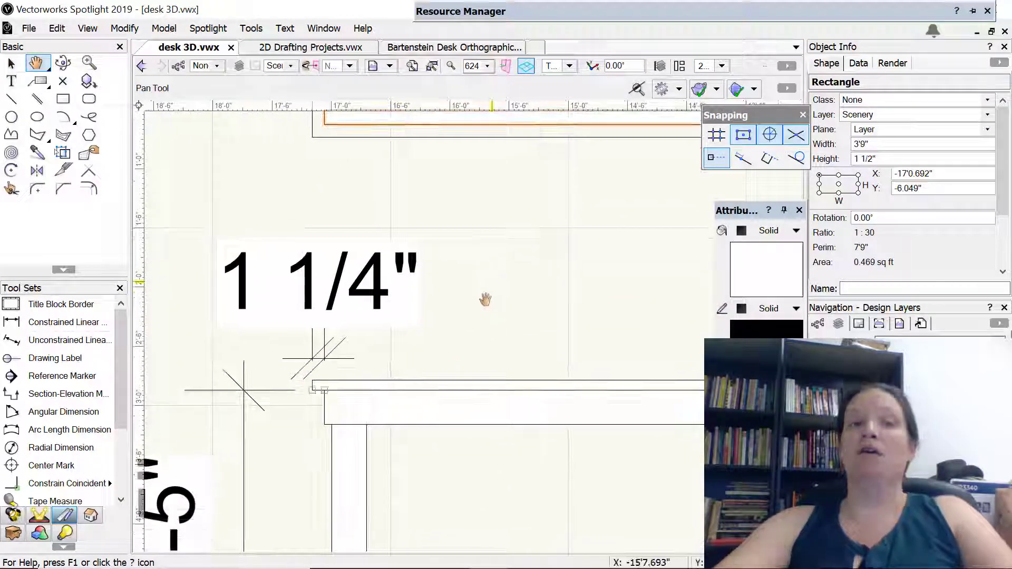
scroll(485, 299, "up", 1)
scroll(444, 340, "up", 2)
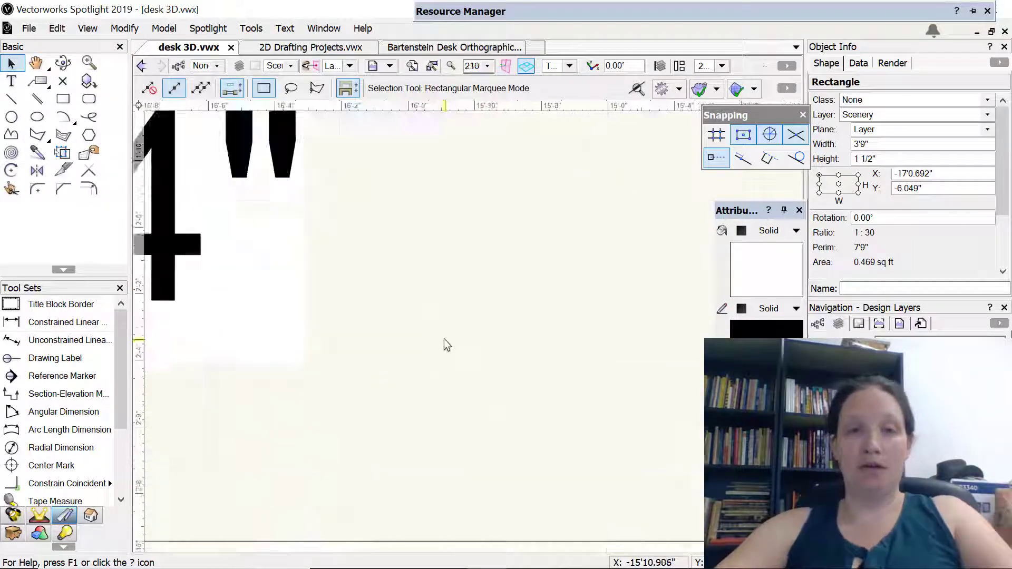
scroll(448, 335, "down", 4)
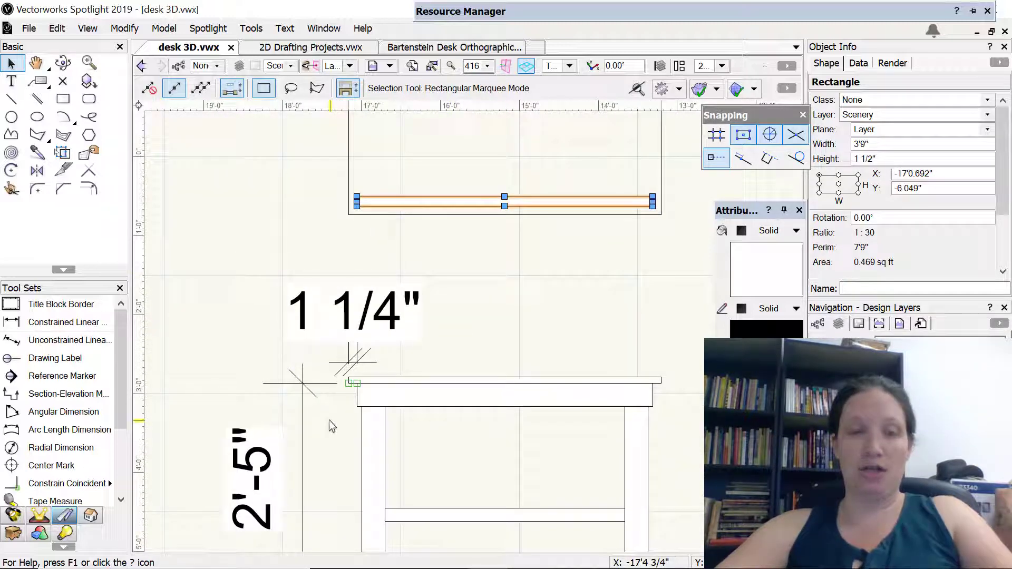
left_click(333, 477)
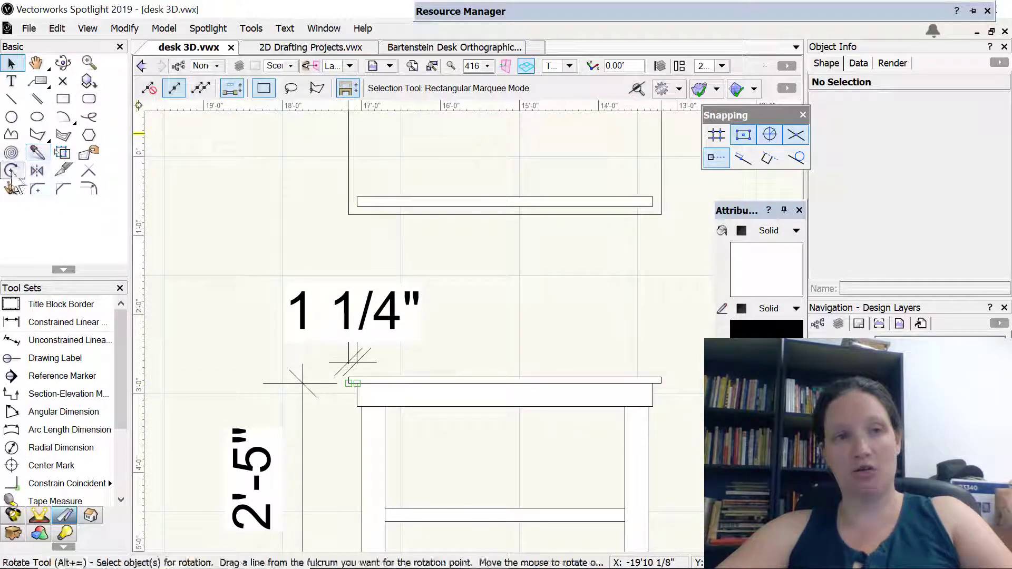
left_click(58, 322)
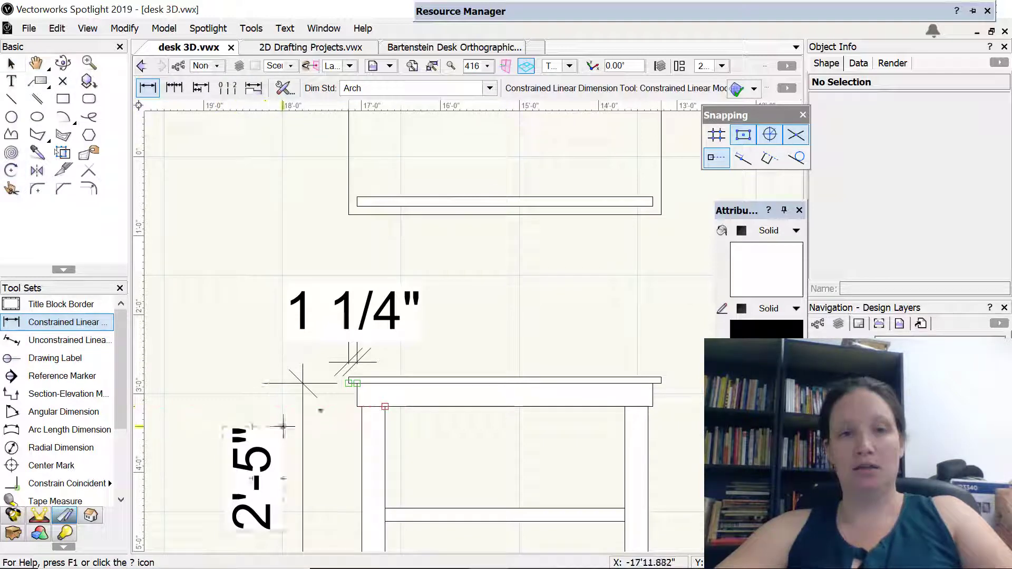
left_click(357, 407)
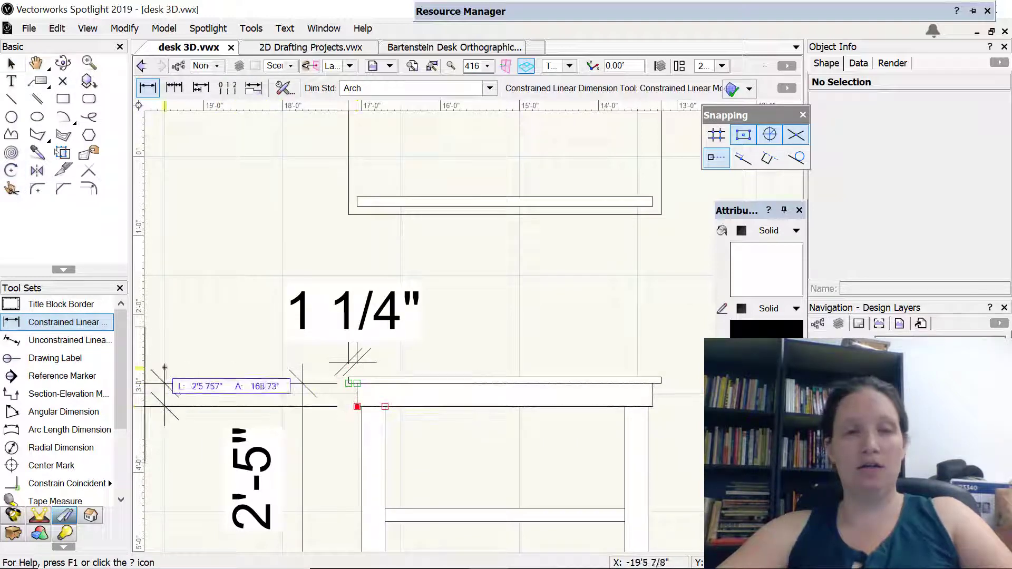
left_click(202, 380)
Extrude the apron rectangle inside the tabletop's plan outline by 3.5"
middle_click_drag(233, 353, 317, 350)
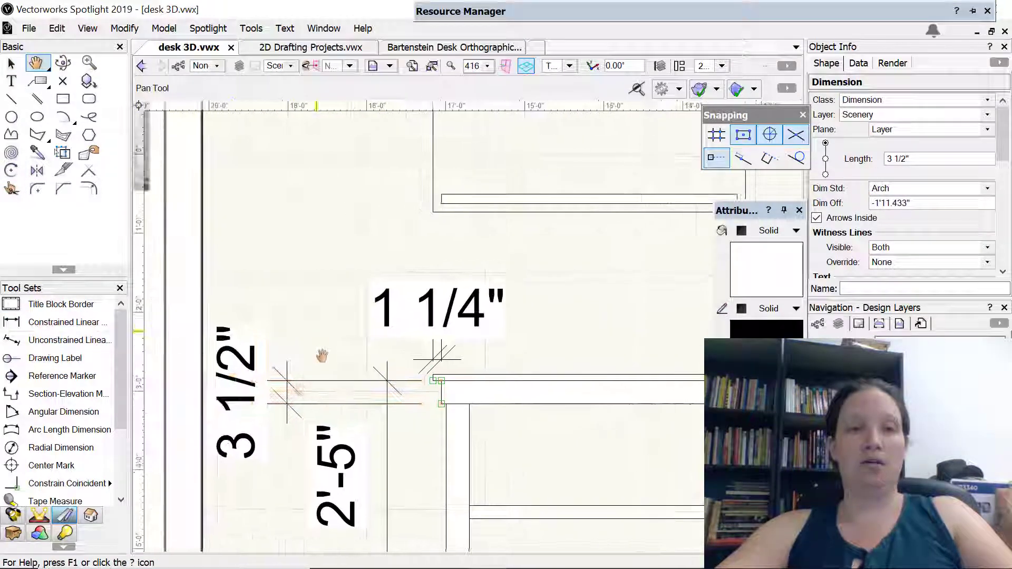
middle_click_drag(377, 203, 221, 356)
scroll(388, 362, "down", 2)
scroll(389, 358, "up", 3)
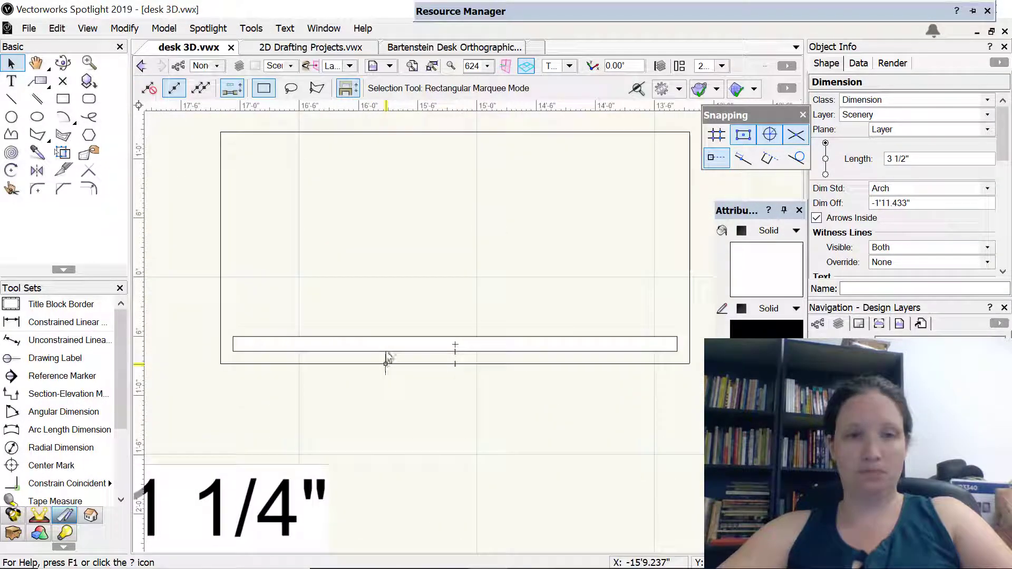
left_click(384, 343)
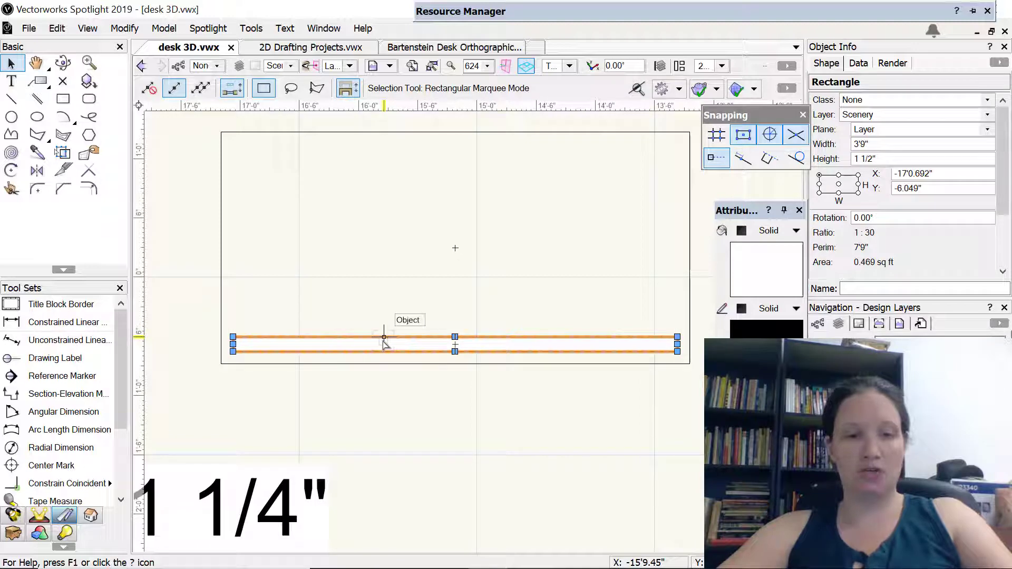
key("ctrl+e")
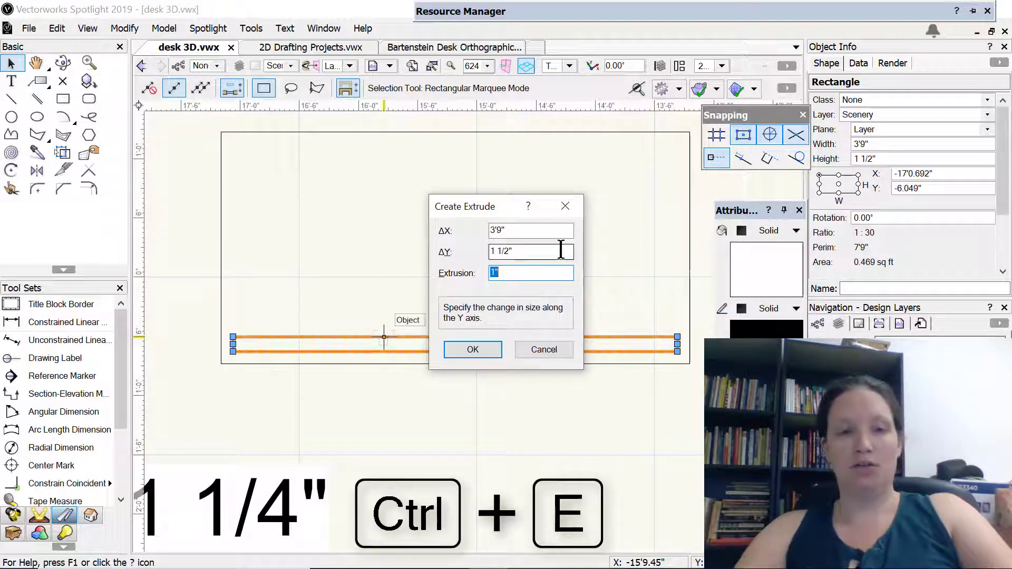
type("3.5\"")
key("Return")
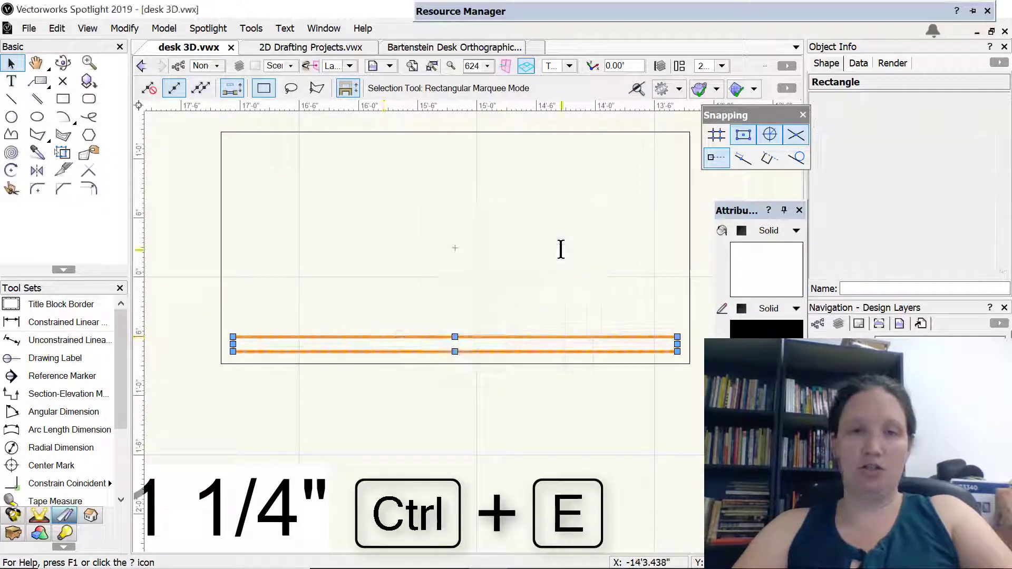
In the front view, using the screen-aligned plane, raise the extruded front apron until its top edge meets the tabletop's underside
key("shift+c")
left_click_drag(435, 438, 491, 331)
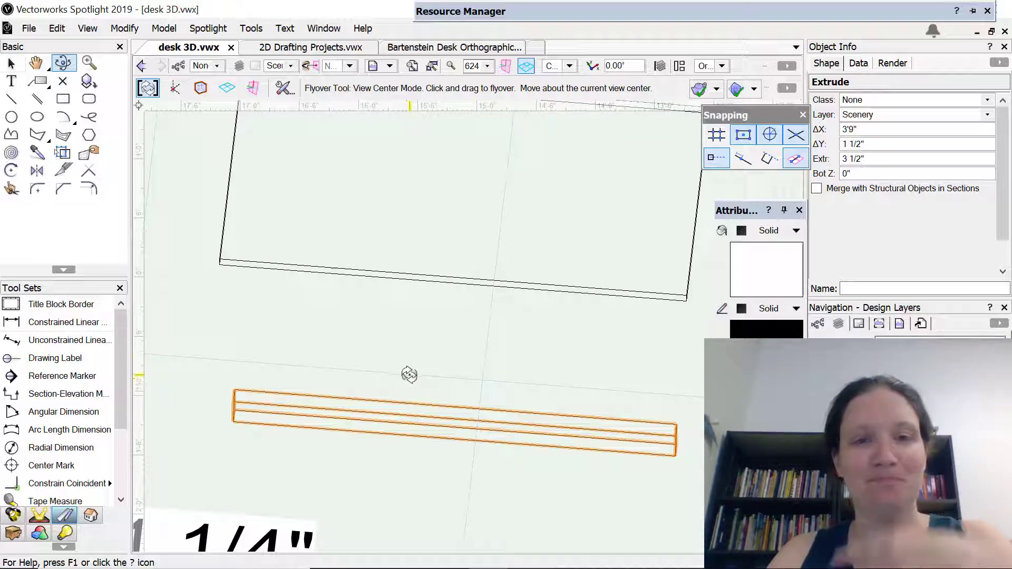
left_click_drag(409, 373, 403, 431)
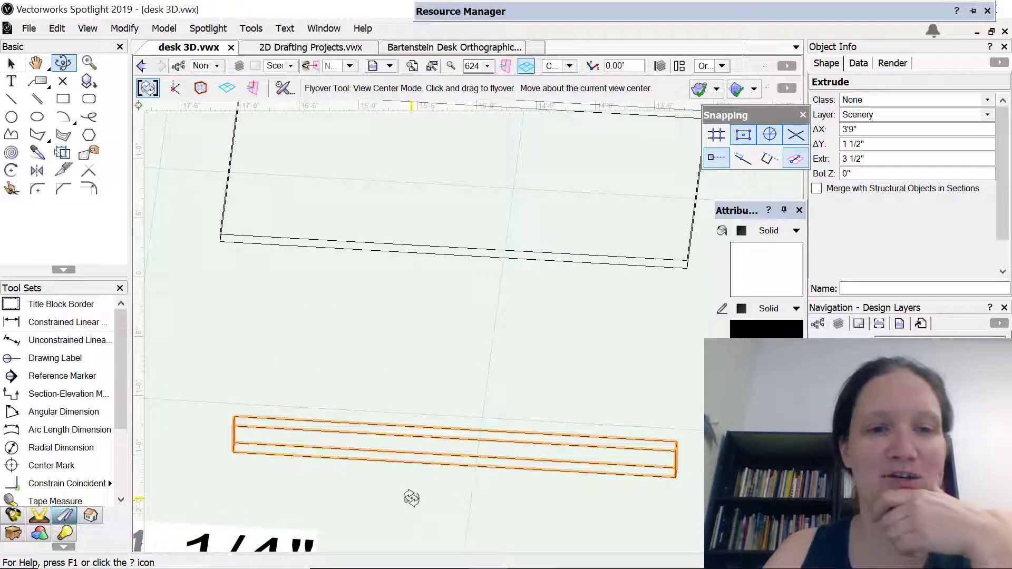
middle_click_drag(411, 498, 463, 328)
scroll(469, 290, "up", 2)
scroll(469, 290, "down", 4)
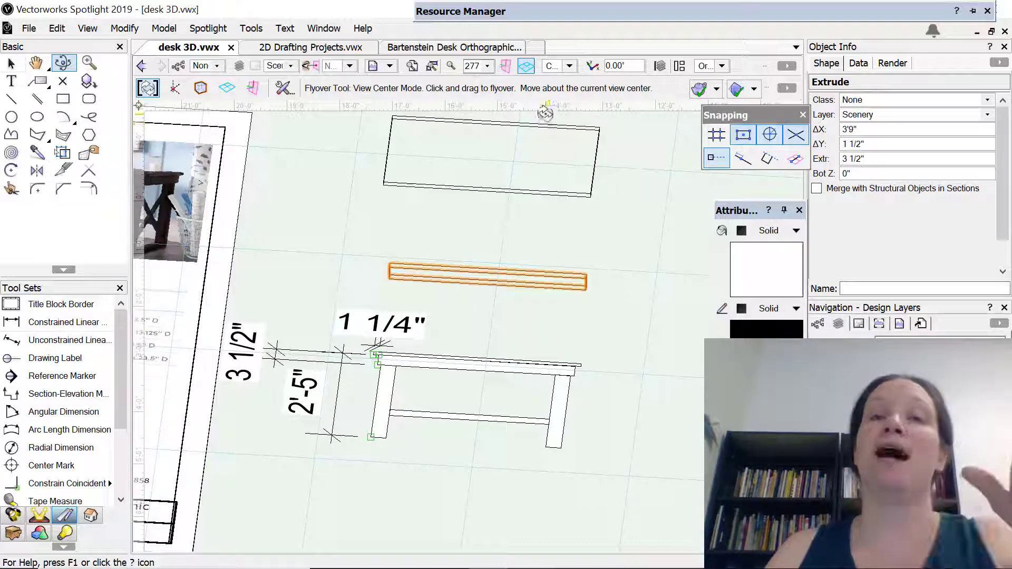
left_click(569, 67)
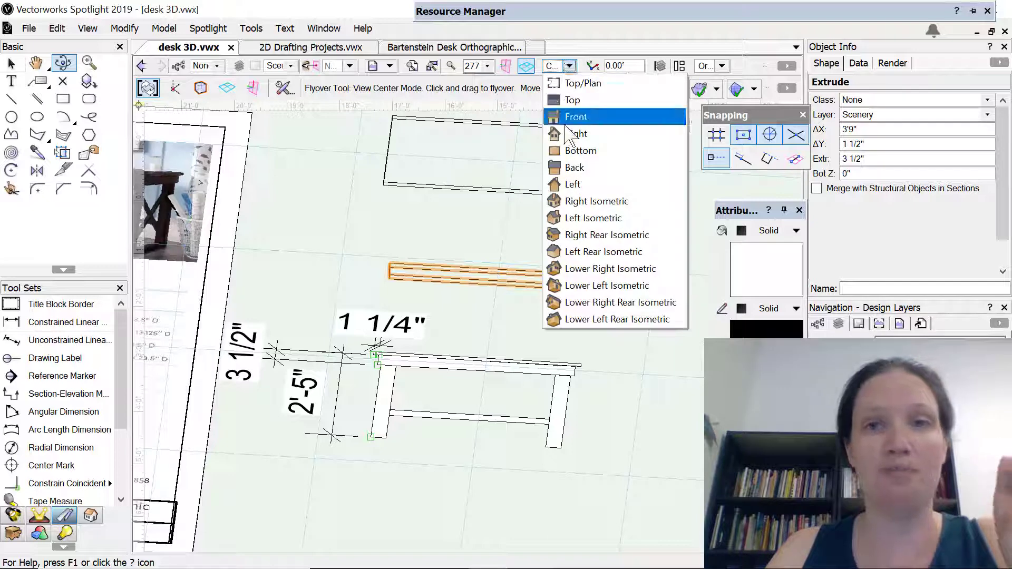
left_click(611, 124)
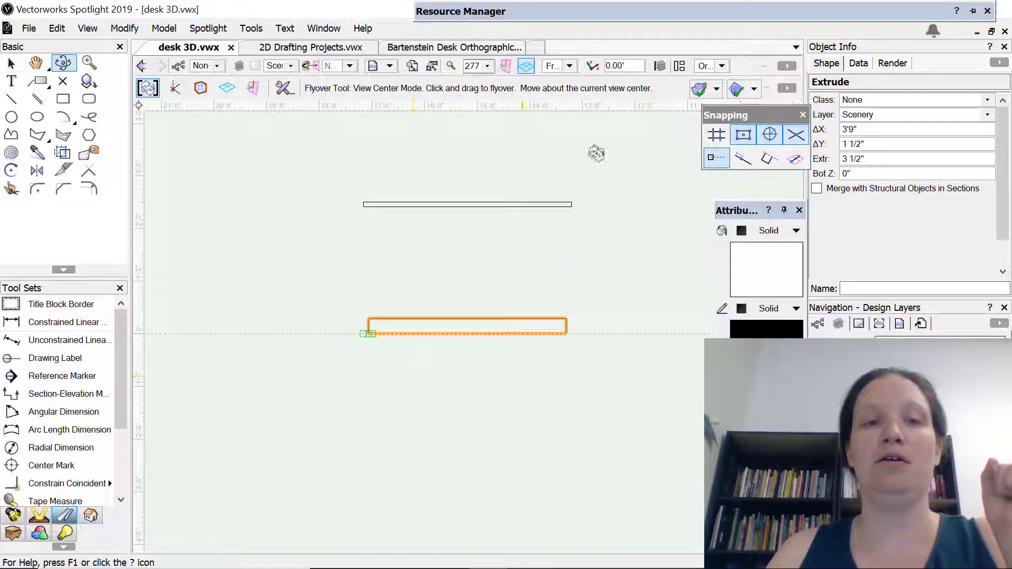
left_click(11, 63)
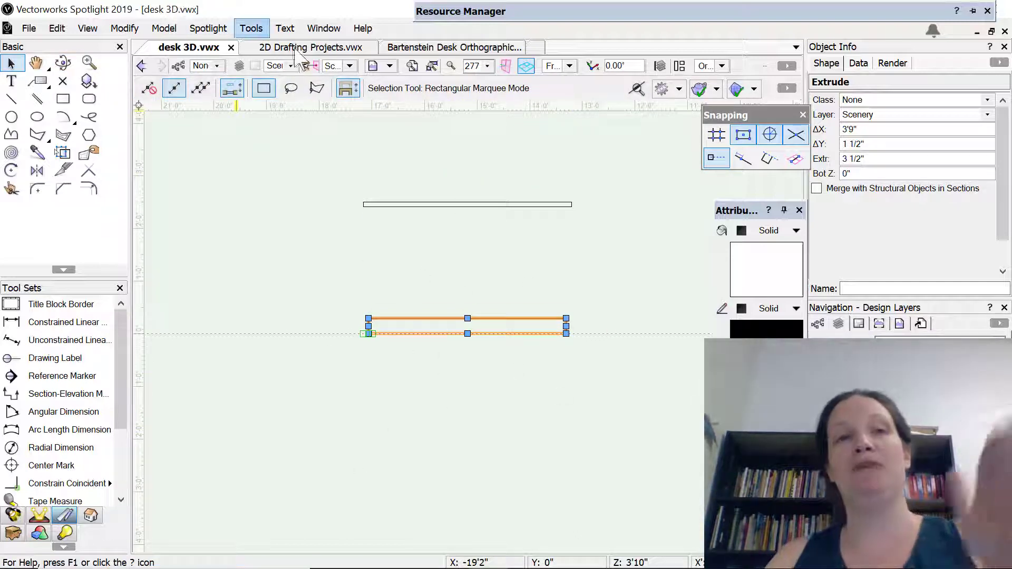
left_click(349, 65)
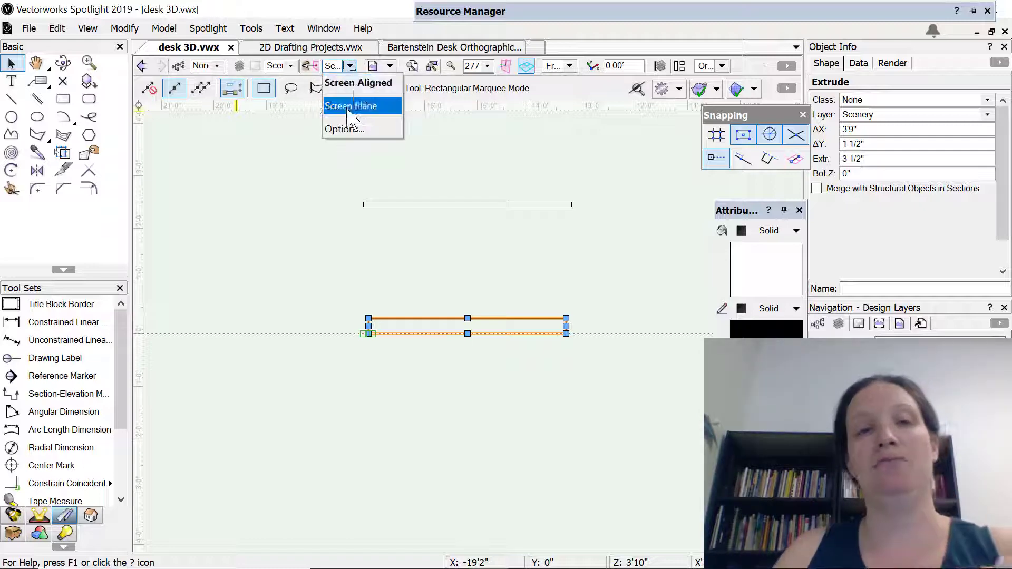
left_click(362, 84)
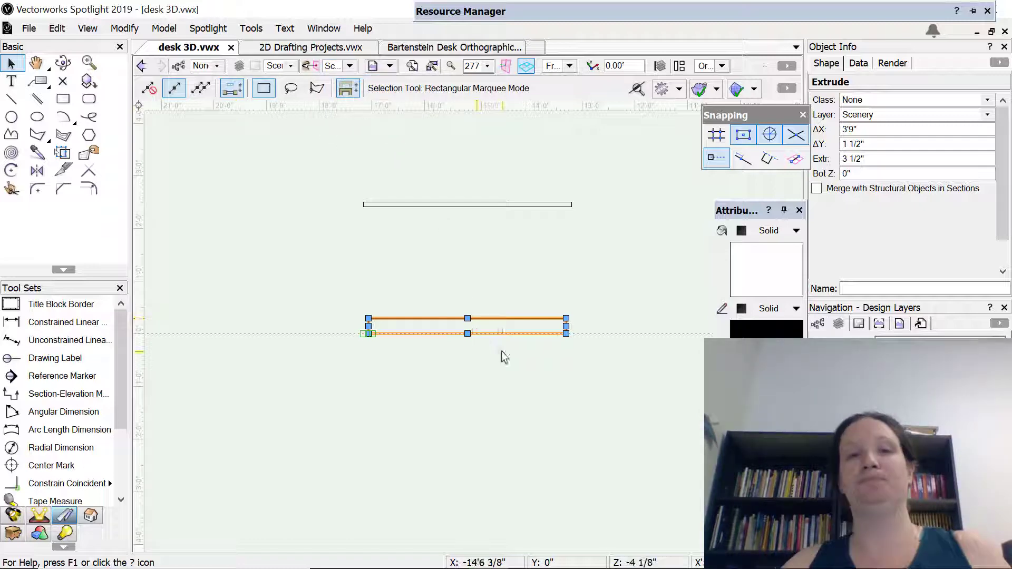
scroll(504, 276, "up", 5)
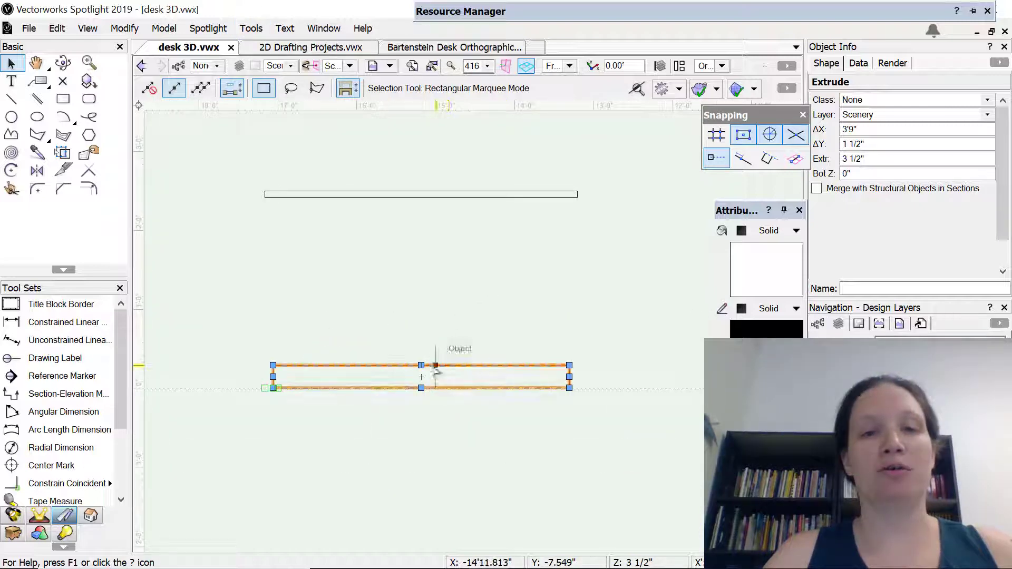
left_click_drag(424, 366, 428, 203)
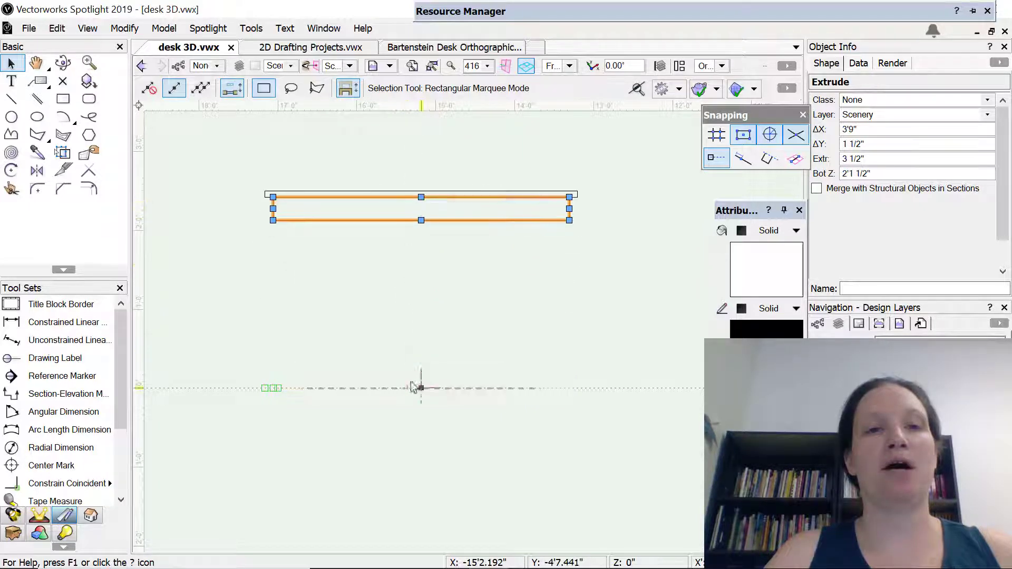
key("shift+c")
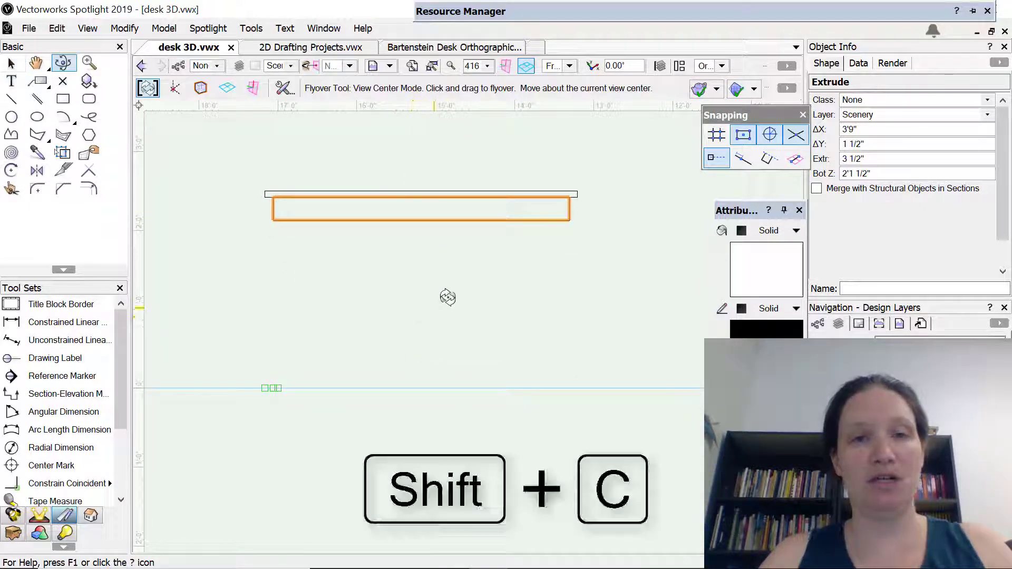
left_click_drag(448, 296, 620, 253)
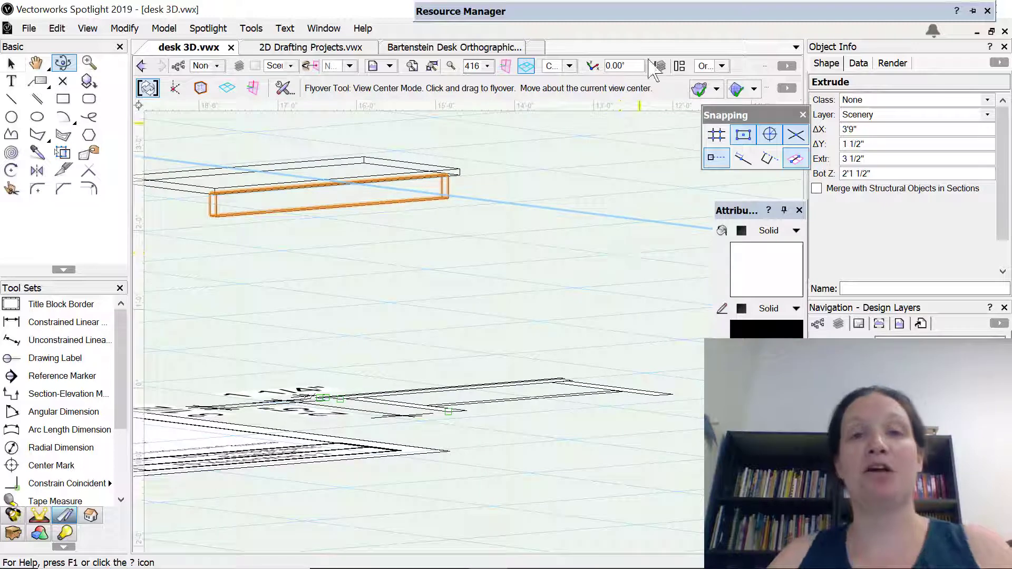
In Top/Plan view, mirror a duplicate of the front apron across the tabletop's horizontal centerline to make the rear apron
left_click(569, 66)
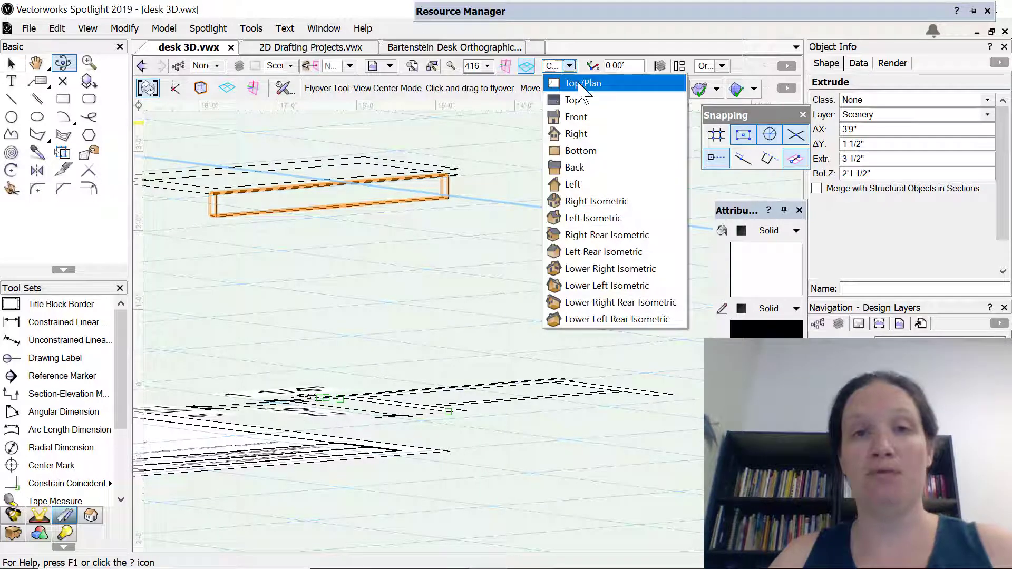
left_click(577, 82)
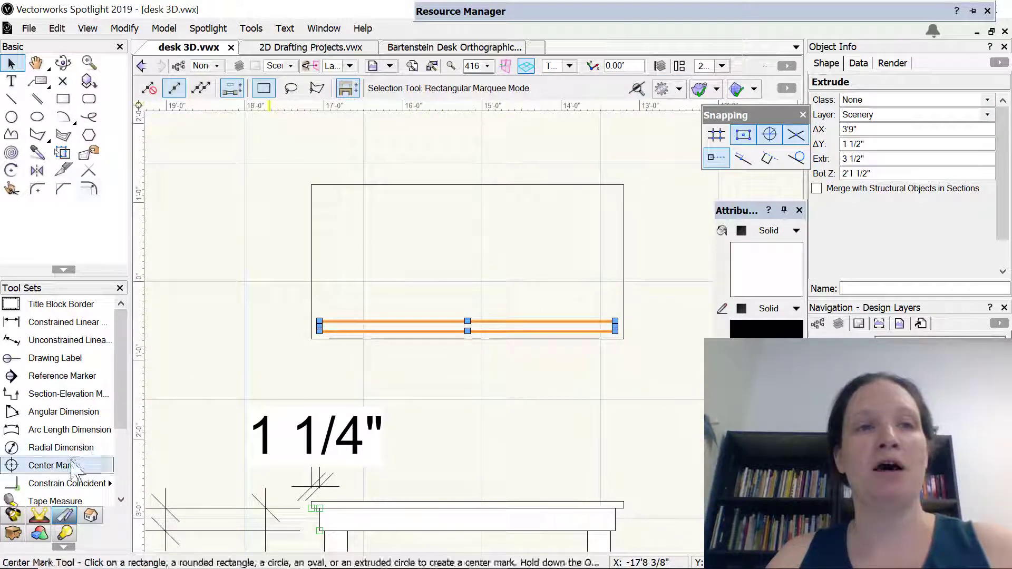
left_click(37, 170)
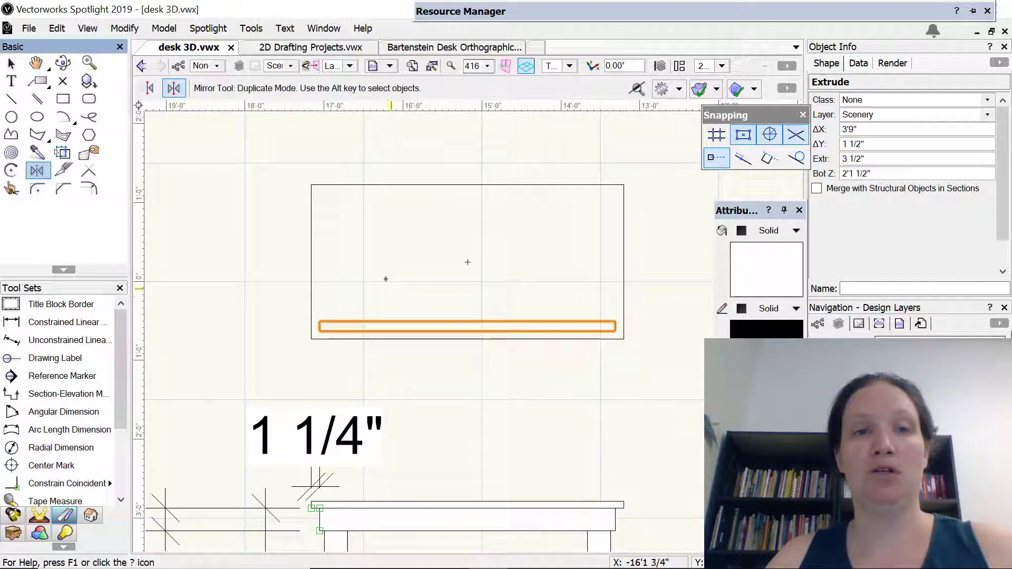
left_click(311, 262)
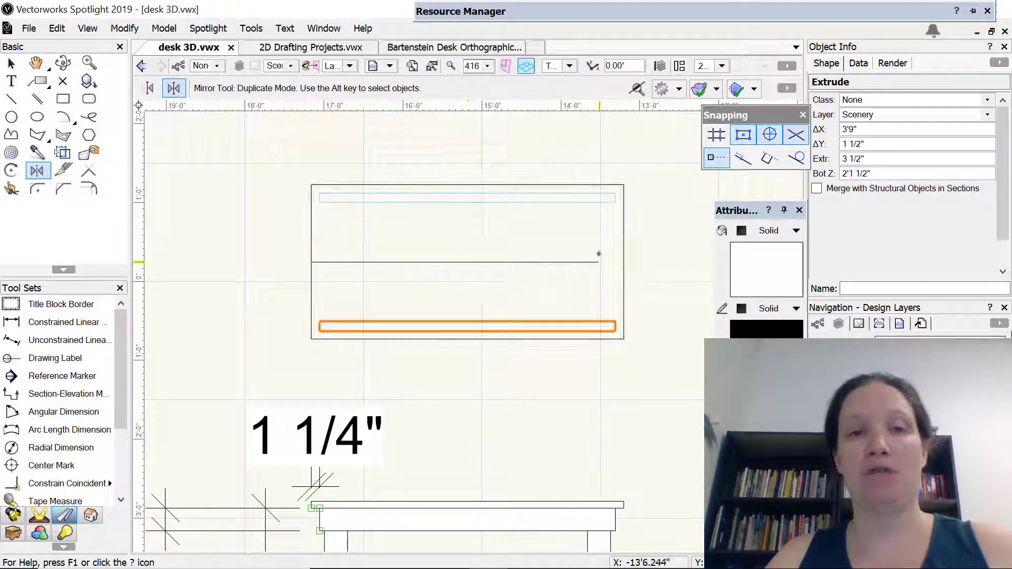
left_click(598, 262)
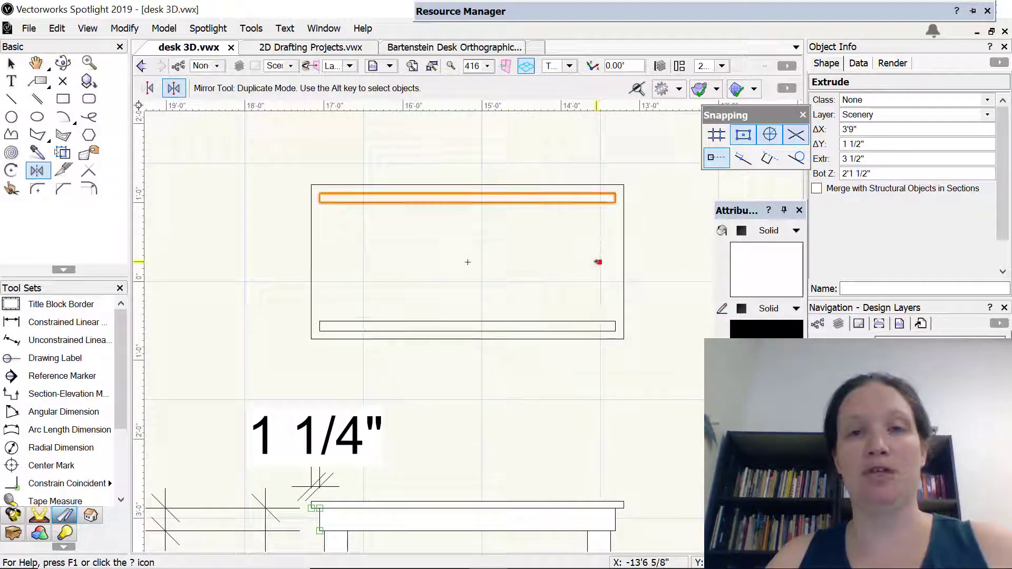
Draw a 1.5" by 18" side apron rectangle in plan, spanning between the left ends of the front and rear aprons
left_click(63, 99)
left_click(320, 202)
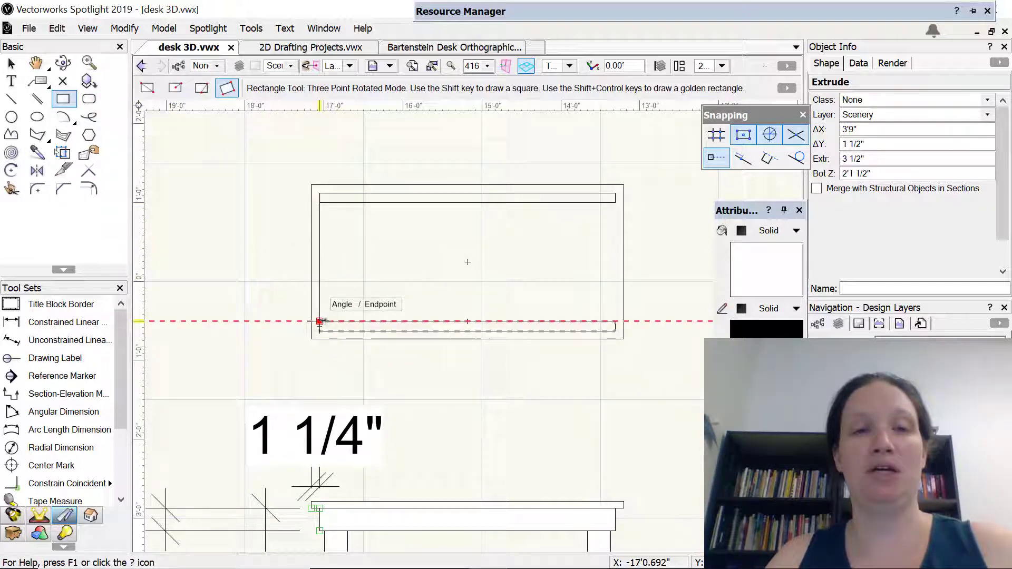
left_click(319, 321)
key("Tab")
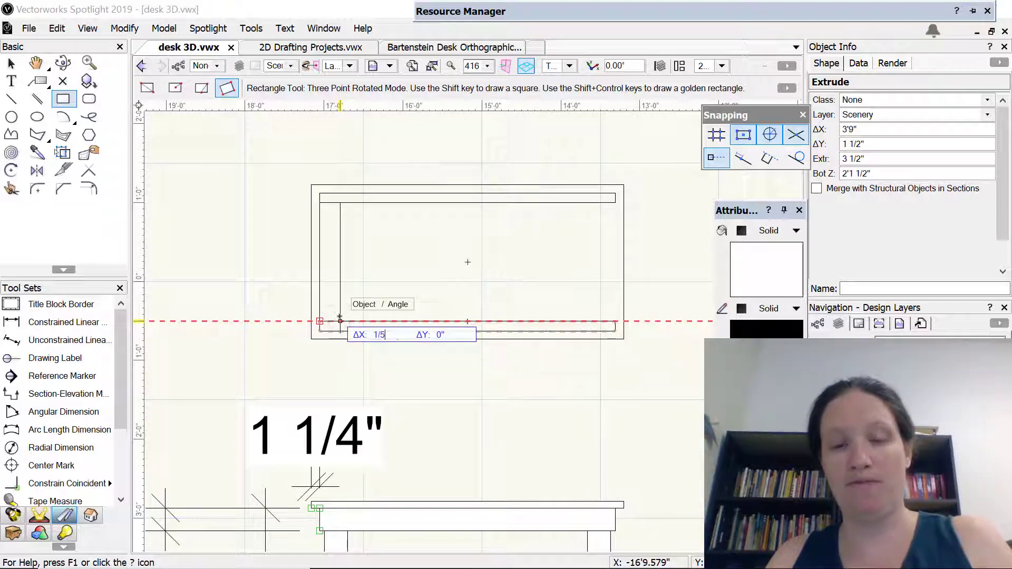
type("1/5")
key("Tab")
key("Tab")
key("Tab")
key("Tab")
key("Tab")
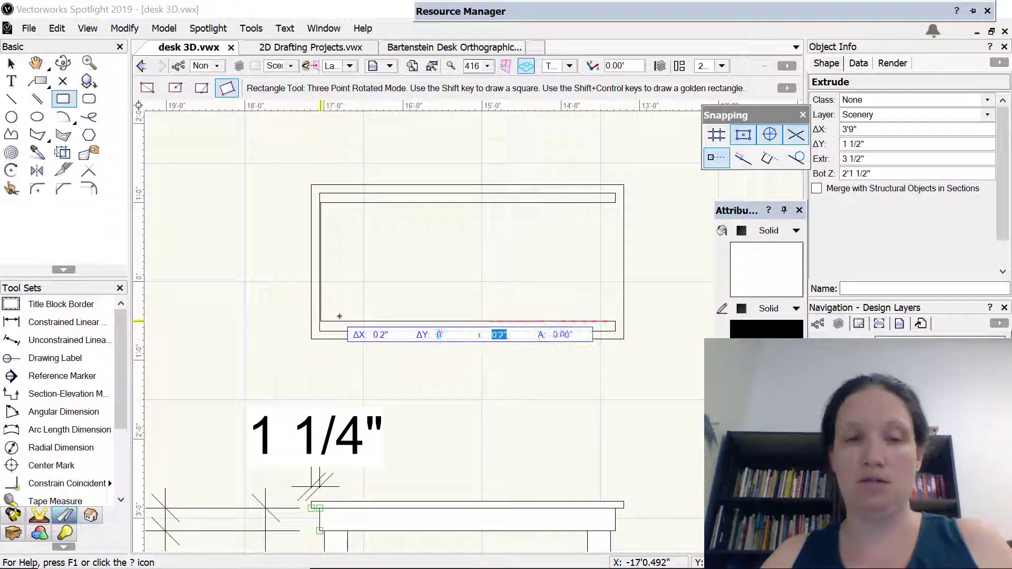
key("Tab")
key("Tab")
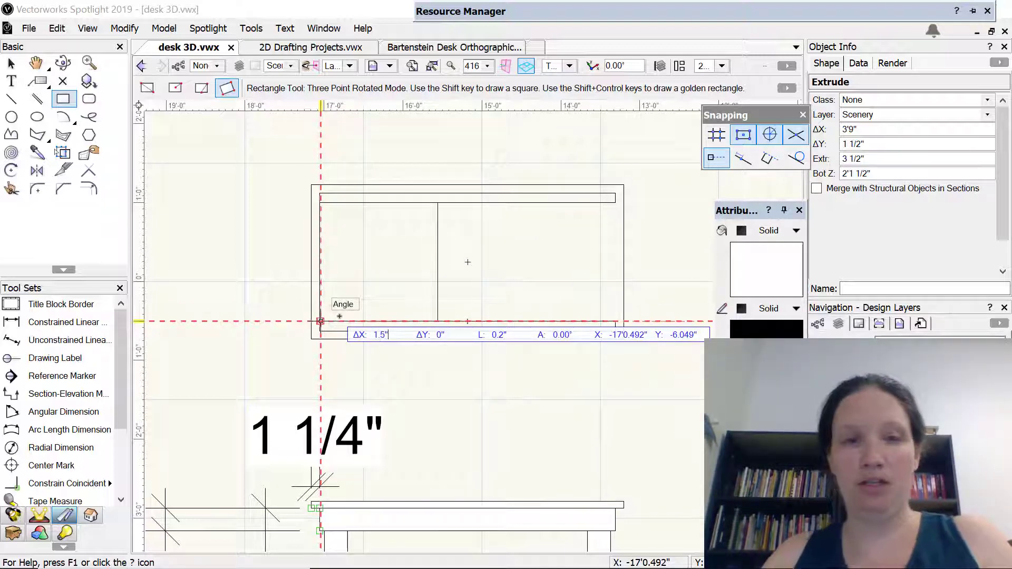
type("1.5")
key("Tab")
type("18")
key("Return")
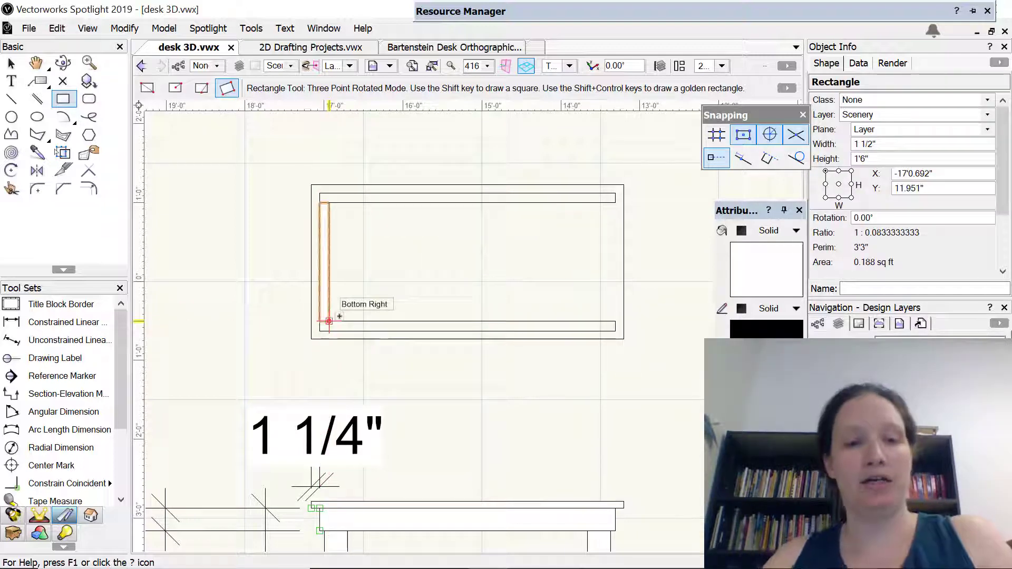
key("i")
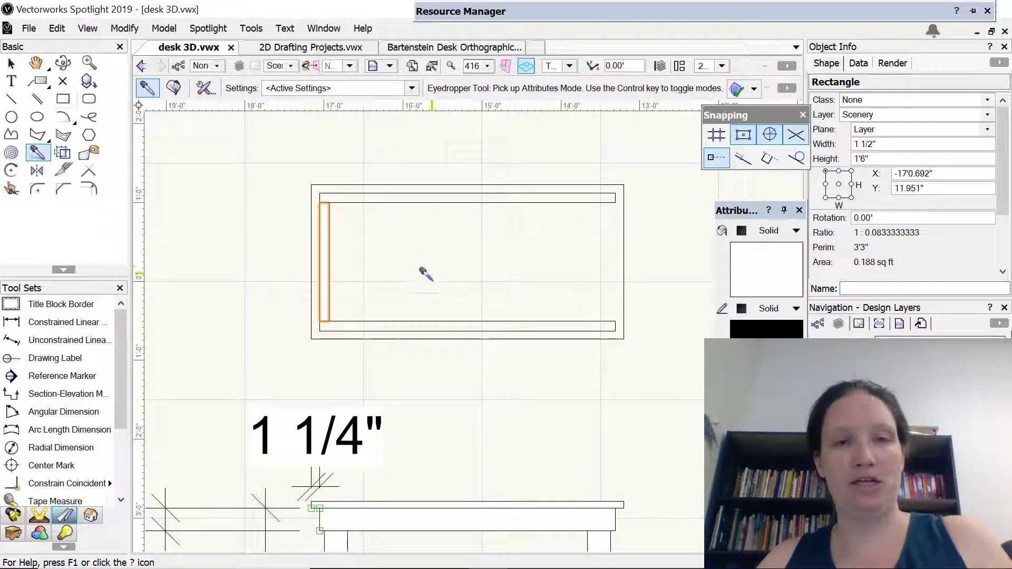
Extrude the side apron rectangle by 3 1/2"
left_click(11, 63)
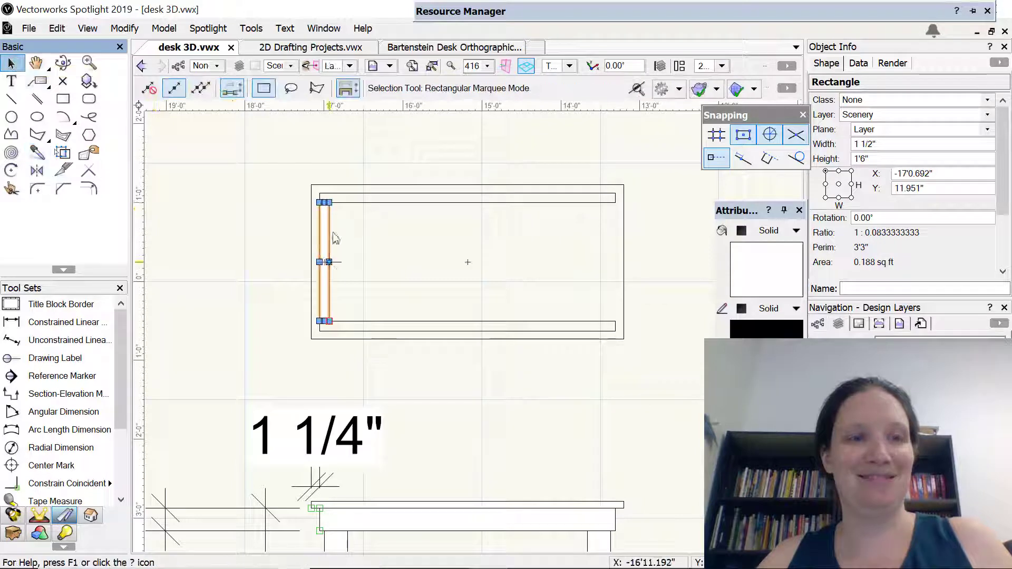
scroll(339, 293, "up", 2)
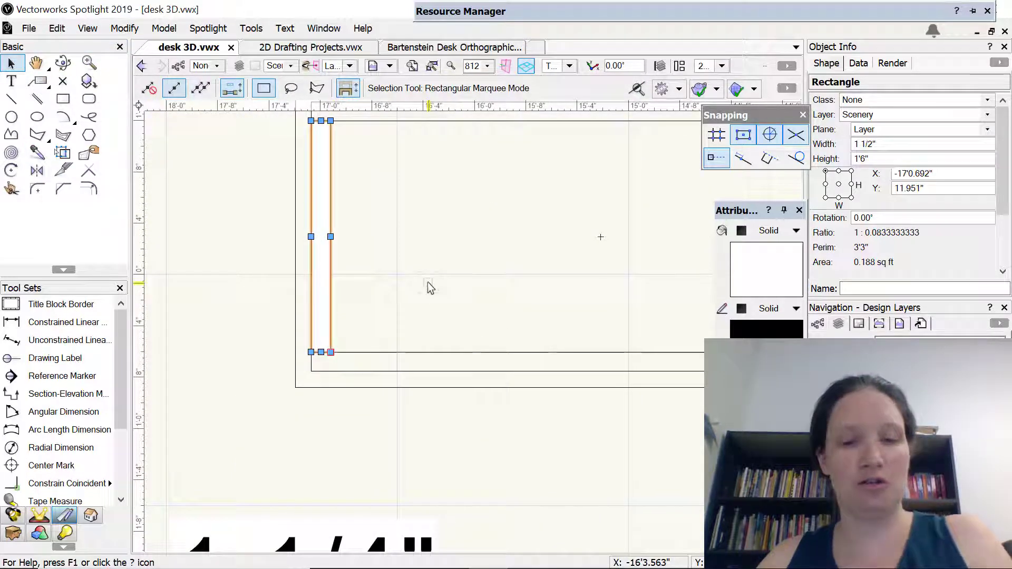
key("ctrl+e")
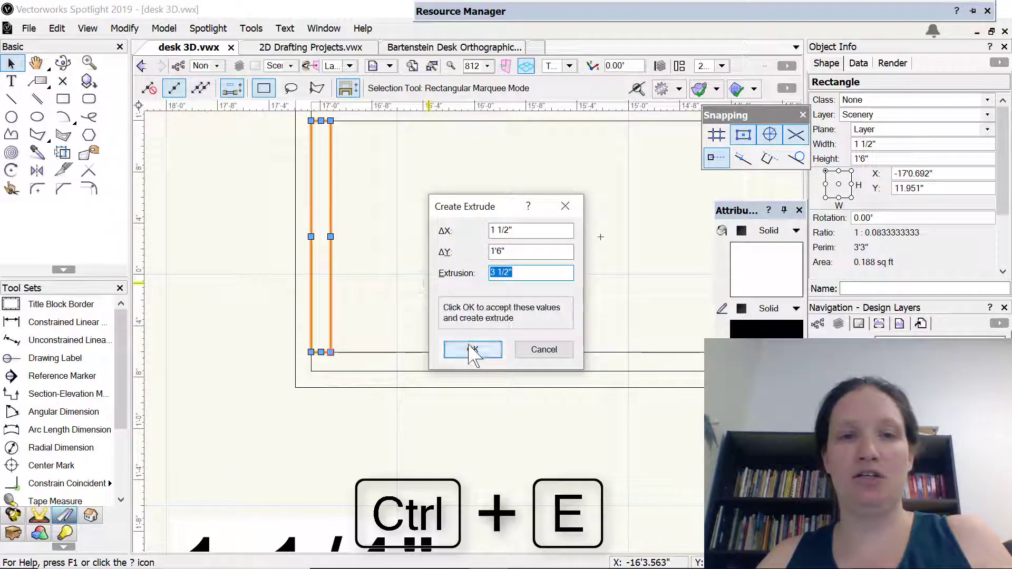
left_click(473, 350)
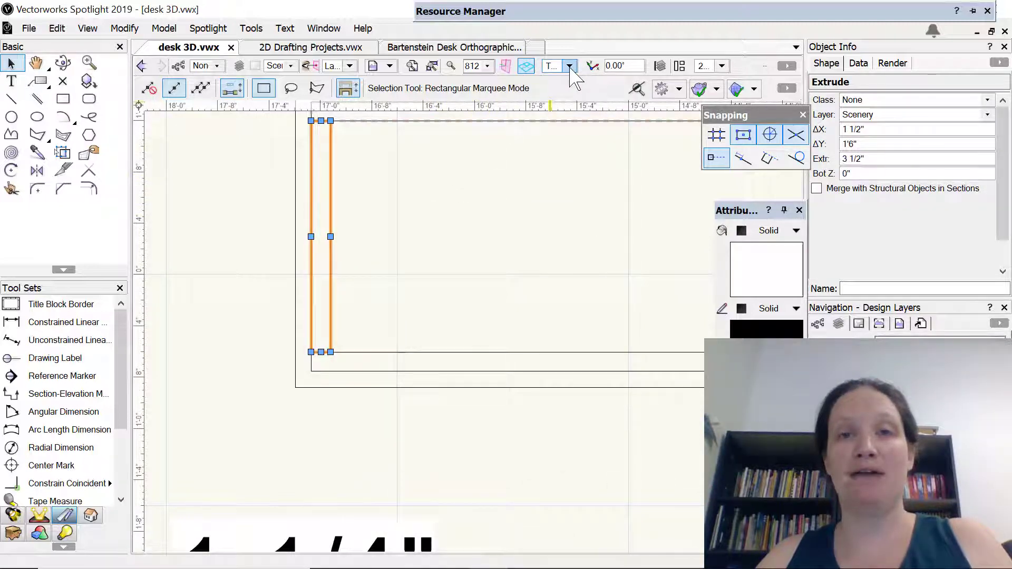
In the right view, raise the extruded side apron until its top edge meets the tabletop's underside
key("shift+c")
mouse_move(403, 260)
left_mouse_down()
mouse_move(398, 249)
mouse_move(452, 152)
mouse_move(520, 172)
left_mouse_up()
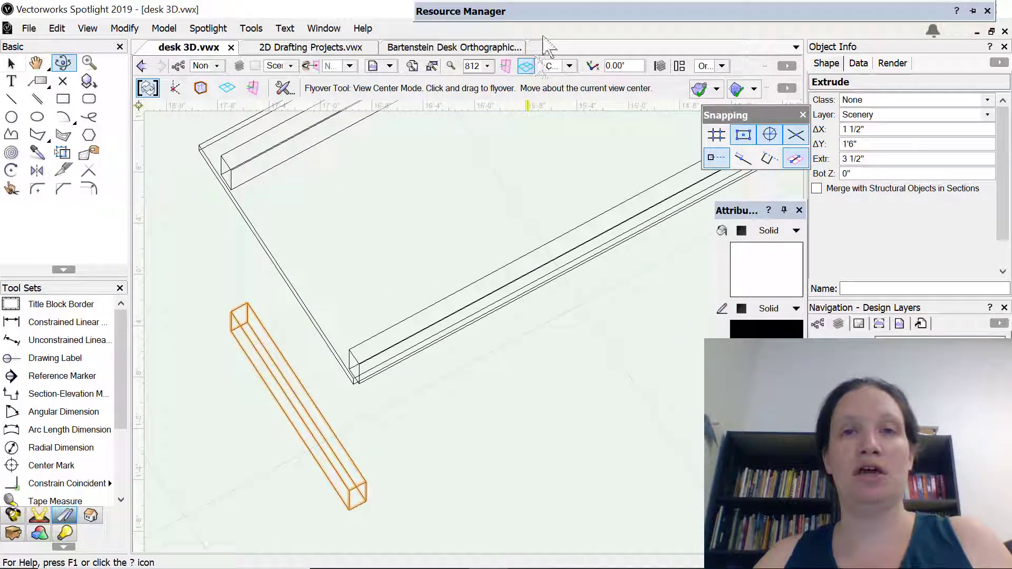
left_click(569, 67)
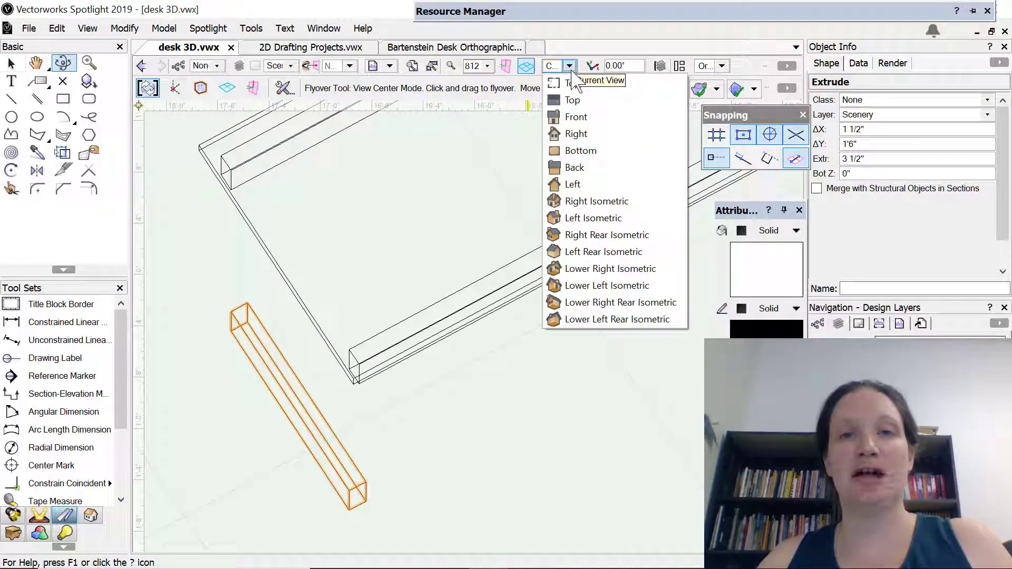
left_click(576, 134)
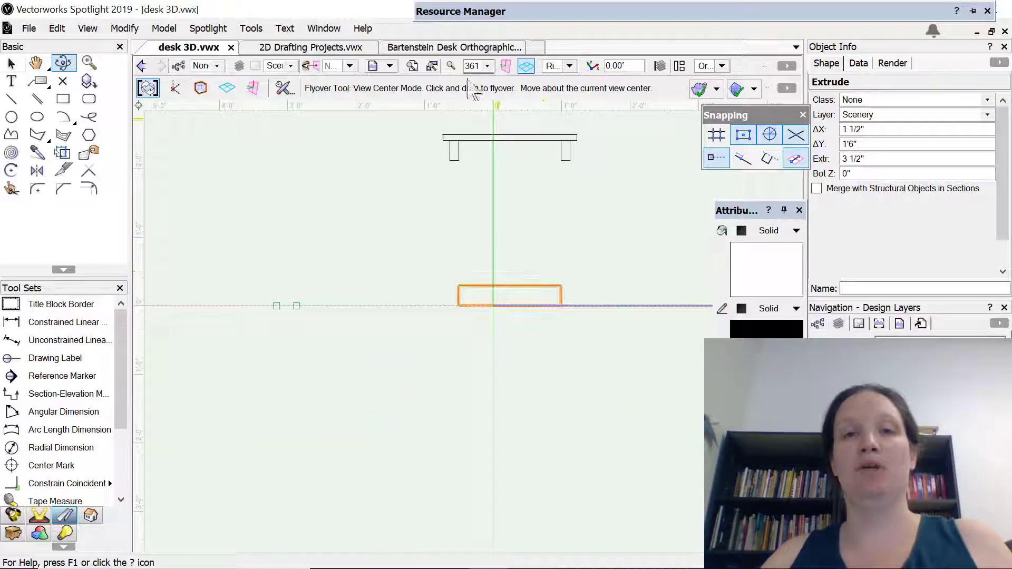
middle_click_drag(544, 183, 506, 238)
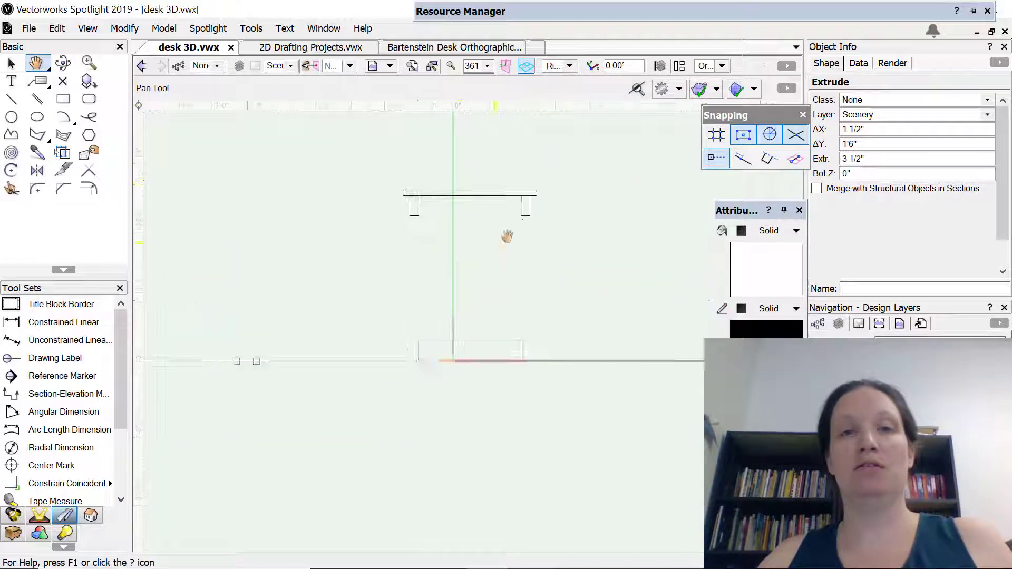
left_click(11, 63)
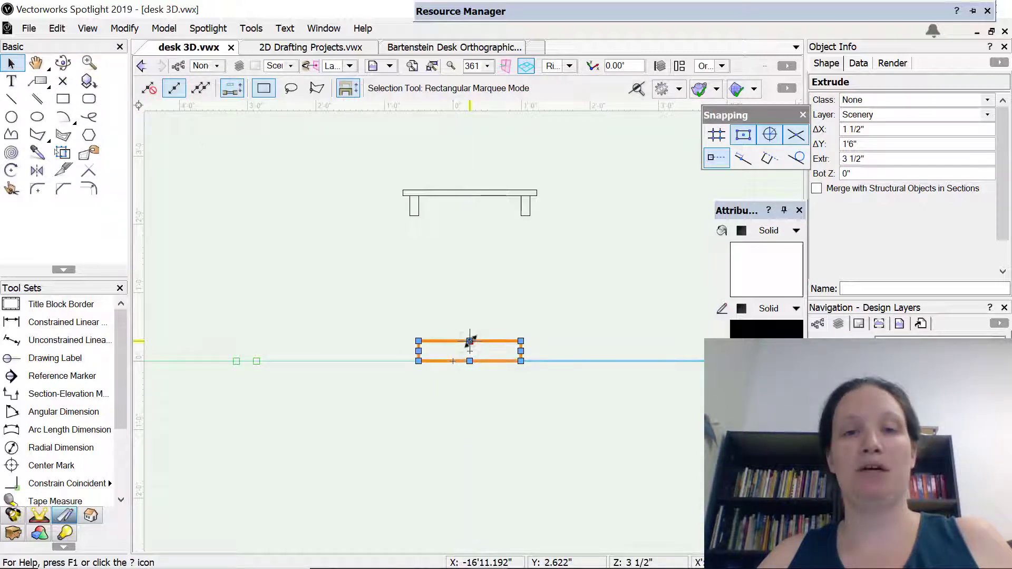
left_click_drag(471, 344, 469, 195)
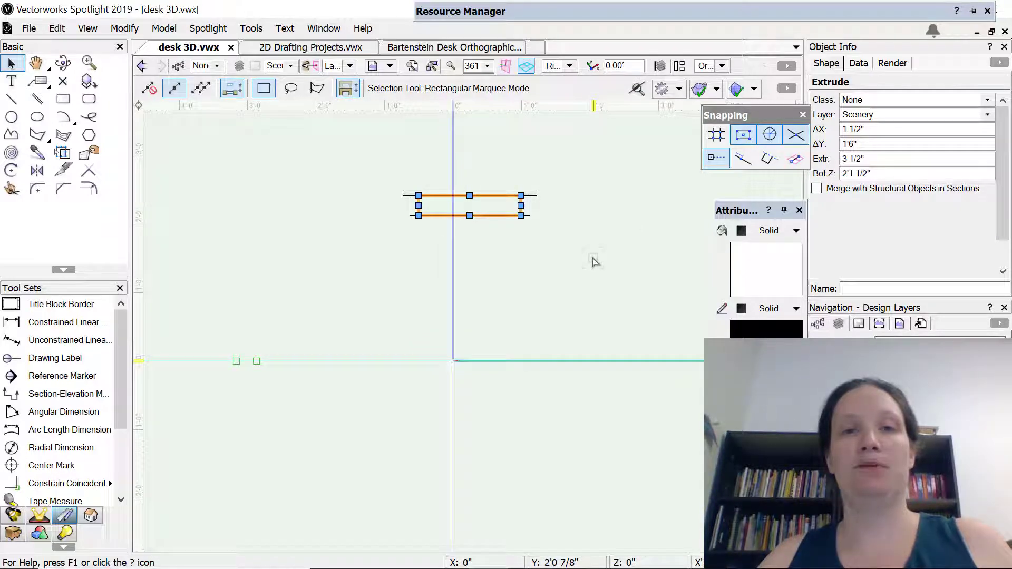
key("shift+c")
left_click_drag(583, 231, 459, 264)
mouse_move(506, 68)
left_mouse_down()
mouse_move(553, 136)
mouse_move(542, 220)
mouse_move(626, 294)
mouse_move(659, 267)
mouse_move(567, 163)
mouse_move(592, 174)
mouse_move(580, 185)
mouse_move(498, 80)
left_mouse_up()
scroll(497, 222, "up", 2)
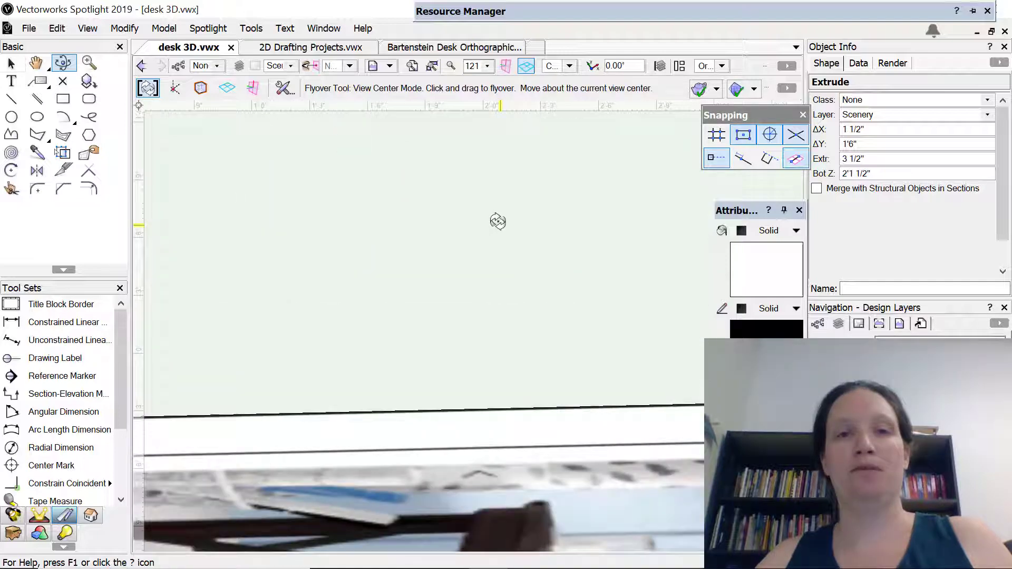
scroll(497, 219, "down", 4)
scroll(495, 219, "down", 4)
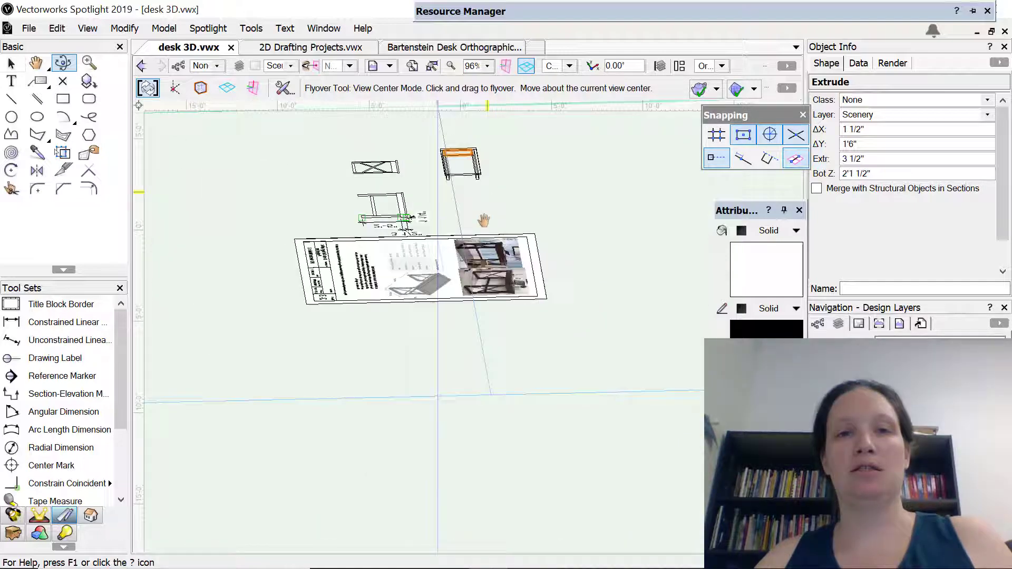
In Top/Plan view, shift the side apron inward from the tabletop's right edge, keeping it between the front and rear aprons
left_click(568, 65)
left_click(578, 80)
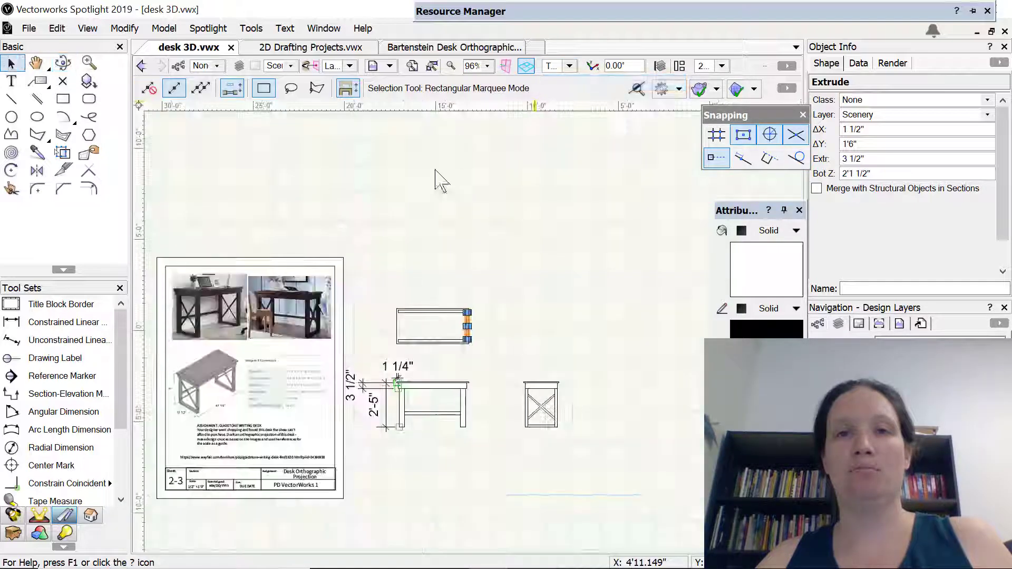
scroll(433, 375, "down", 2)
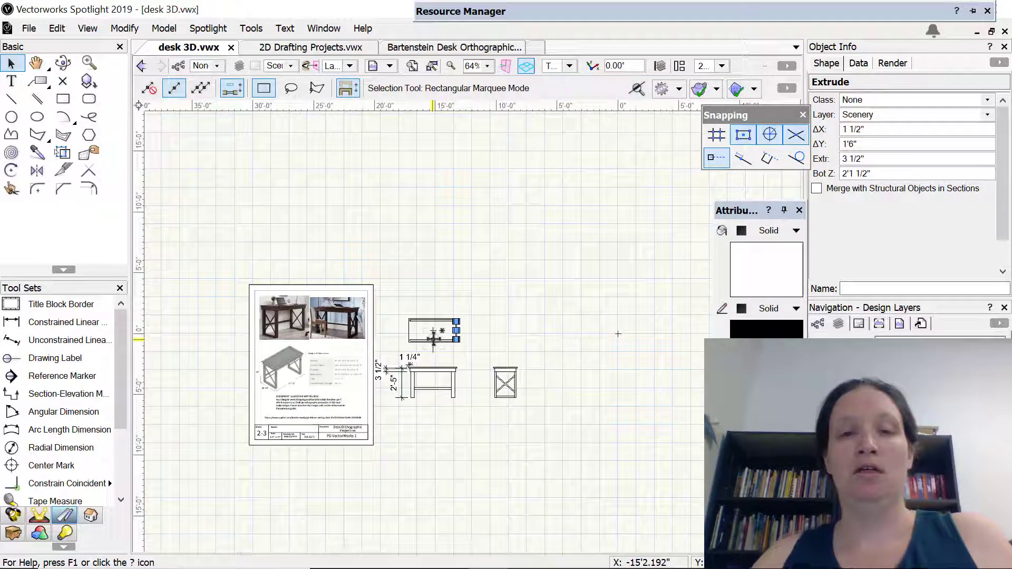
scroll(432, 340, "up", 8)
scroll(622, 310, "up", 2)
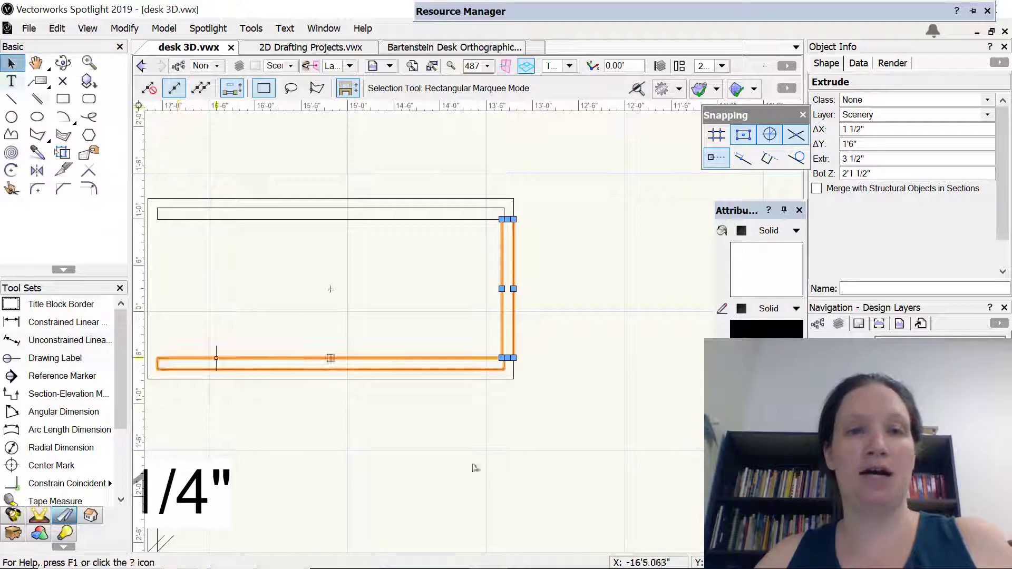
left_click(579, 337)
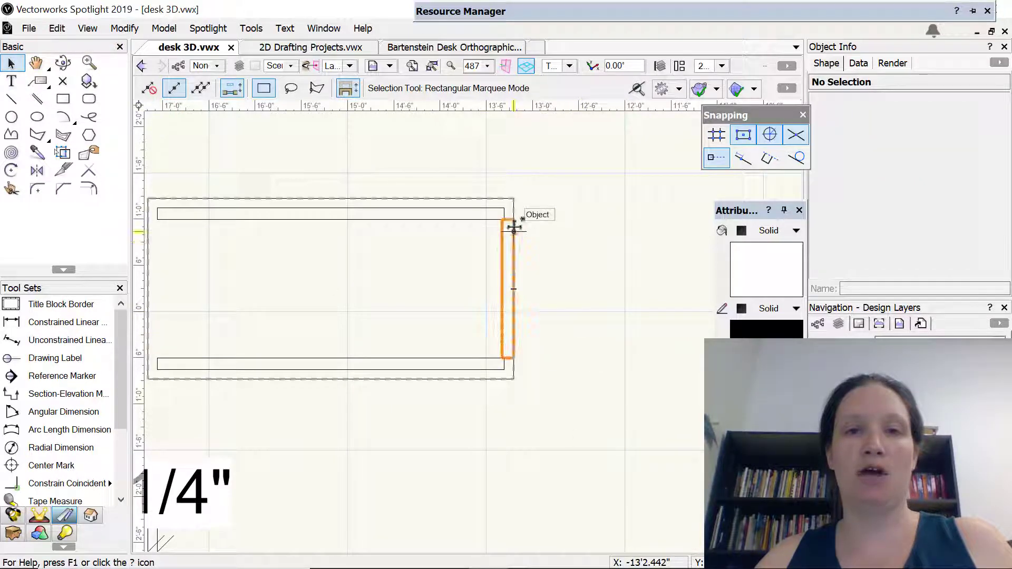
left_click_drag(511, 218, 498, 219)
key("space")
left_click_drag(318, 286, 461, 279)
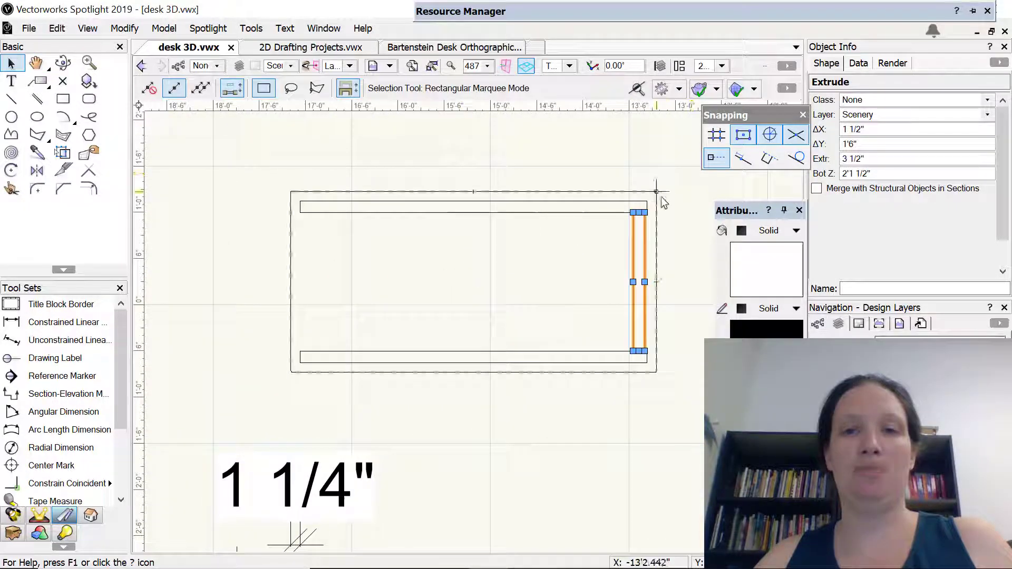
Snap the side apron's outer rear corner to the rear apron's inner right corner so their ends are flush
scroll(666, 222, "down", 2)
scroll(666, 222, "up", 6)
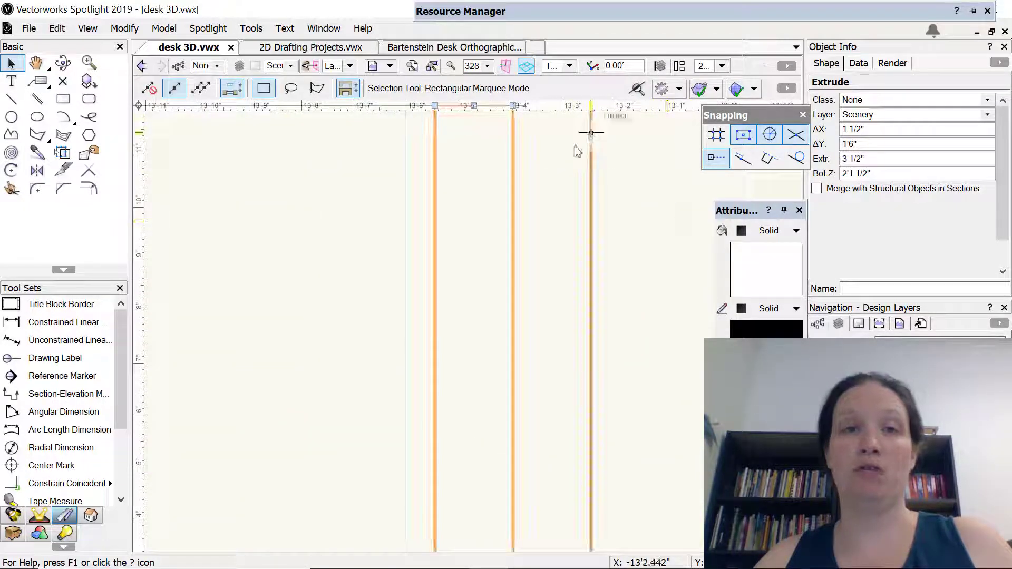
key("space")
left_click_drag(549, 182, 559, 301)
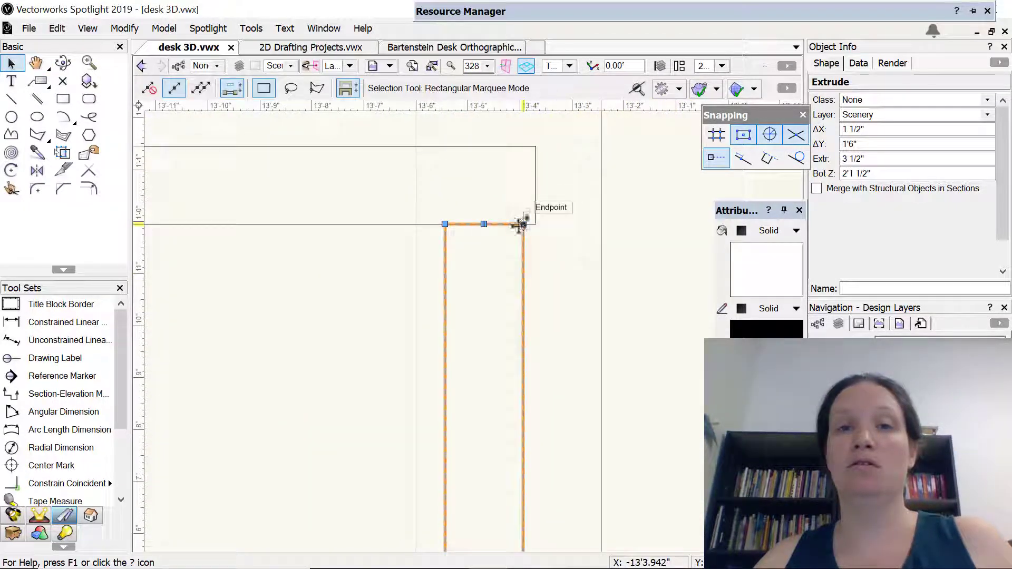
left_click_drag(523, 223, 535, 224)
scroll(295, 333, "up", 1)
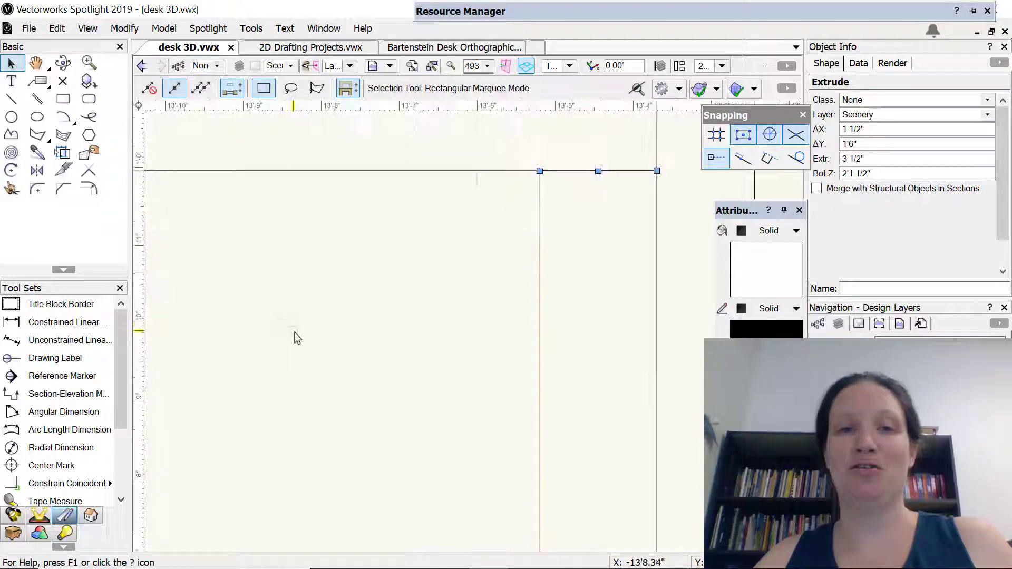
Mirror a duplicate of the right side apron across the vertical centerline through the aprons' midpoints to make the left side apron
scroll(298, 336, "down", 4)
key("space")
left_click_drag(270, 371, 550, 252)
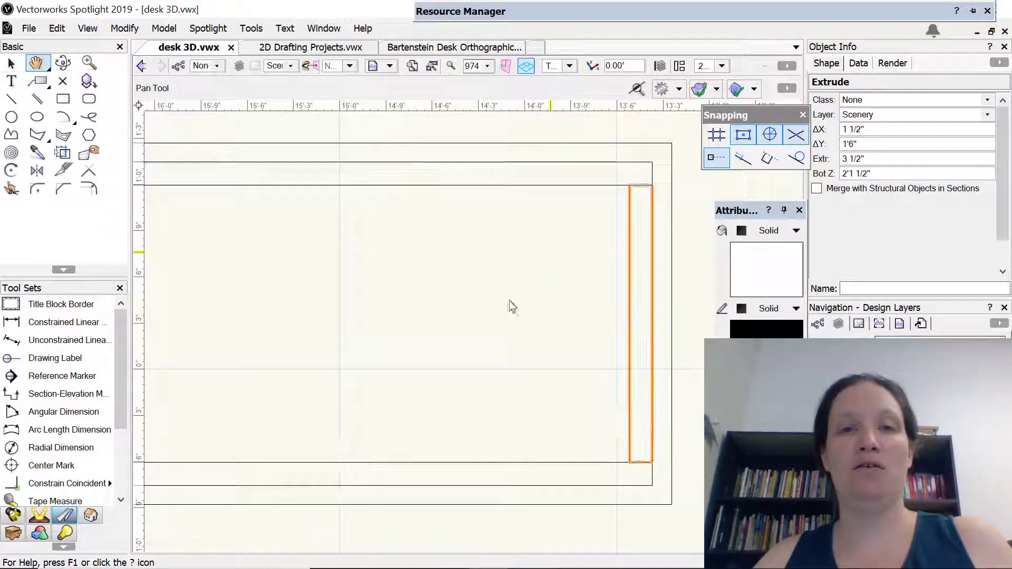
scroll(308, 290, "down", 3)
key("space")
left_click_drag(308, 289, 412, 269)
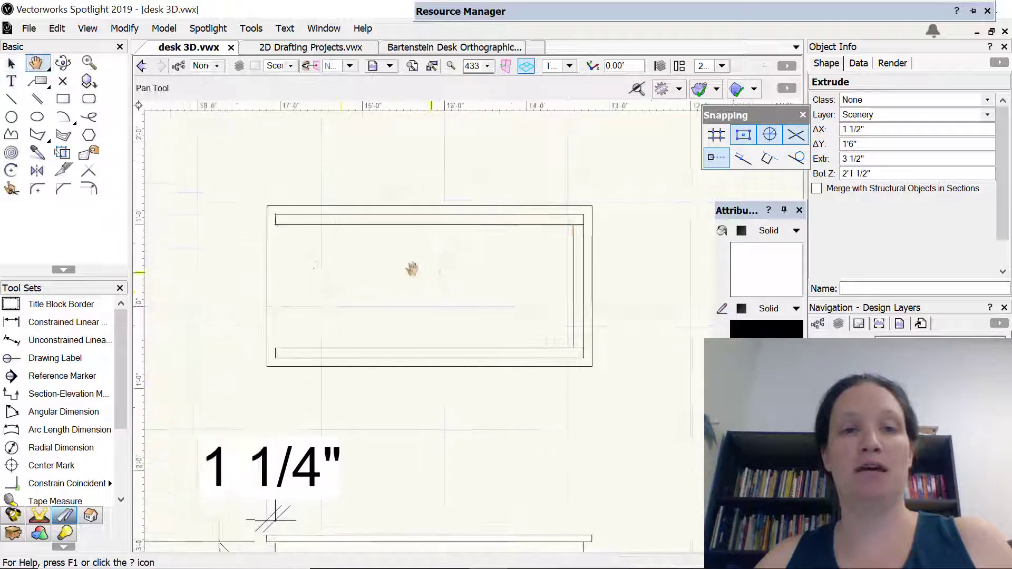
left_click(37, 170)
left_click(429, 225)
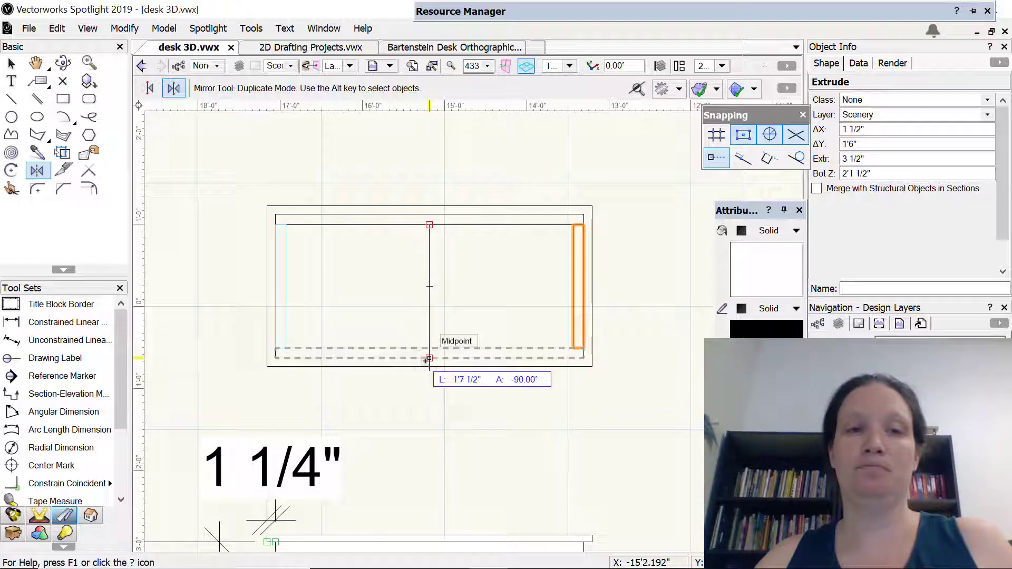
left_click(429, 358)
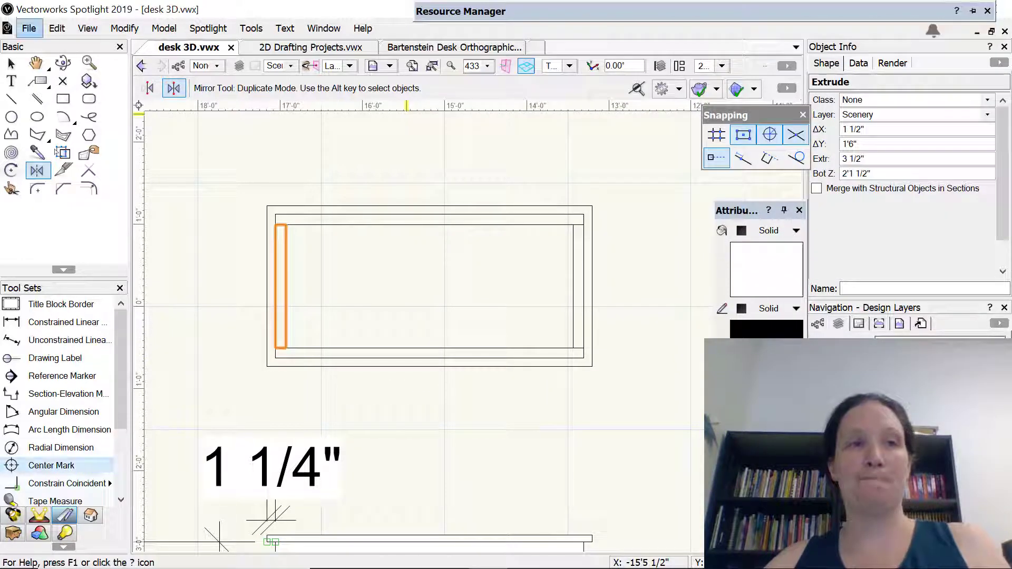
left_click(11, 64)
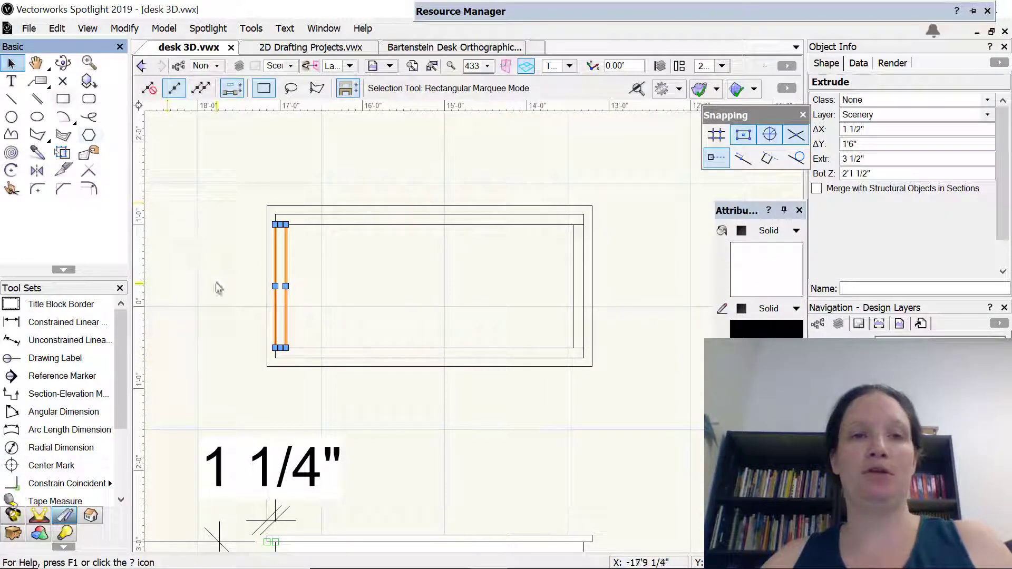
left_click(219, 287)
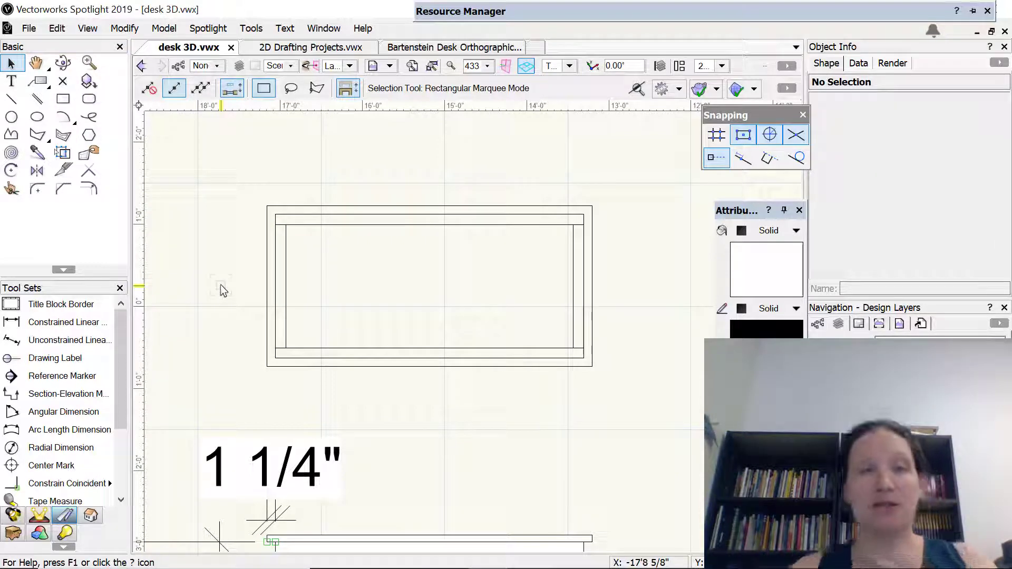
Add a constrained linear dimension for the left leg's width below its foot in the 2D front view
scroll(389, 467, "up", 2)
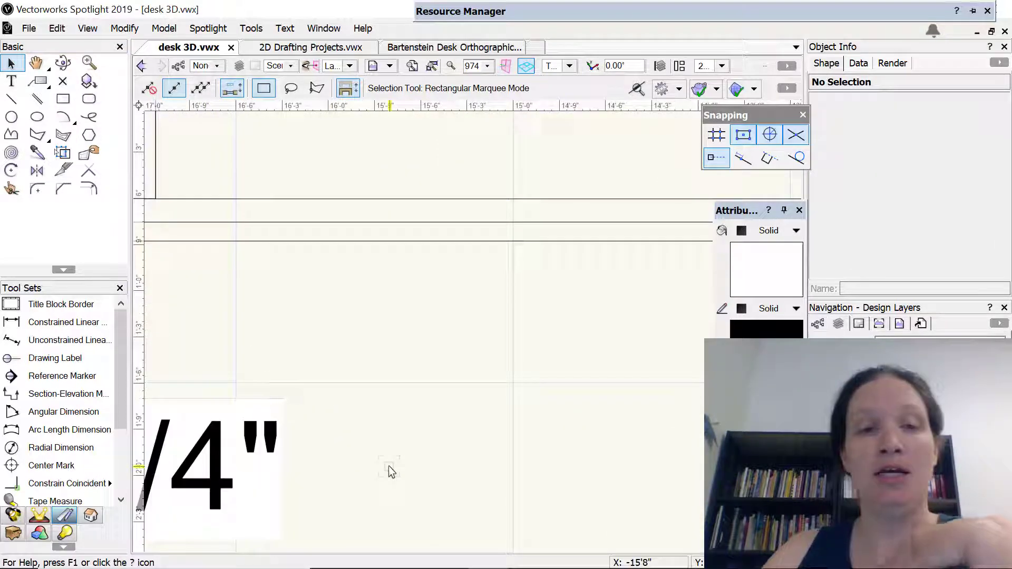
scroll(389, 469, "down", 2)
middle_click(389, 470)
middle_click_drag(391, 474, 417, 364)
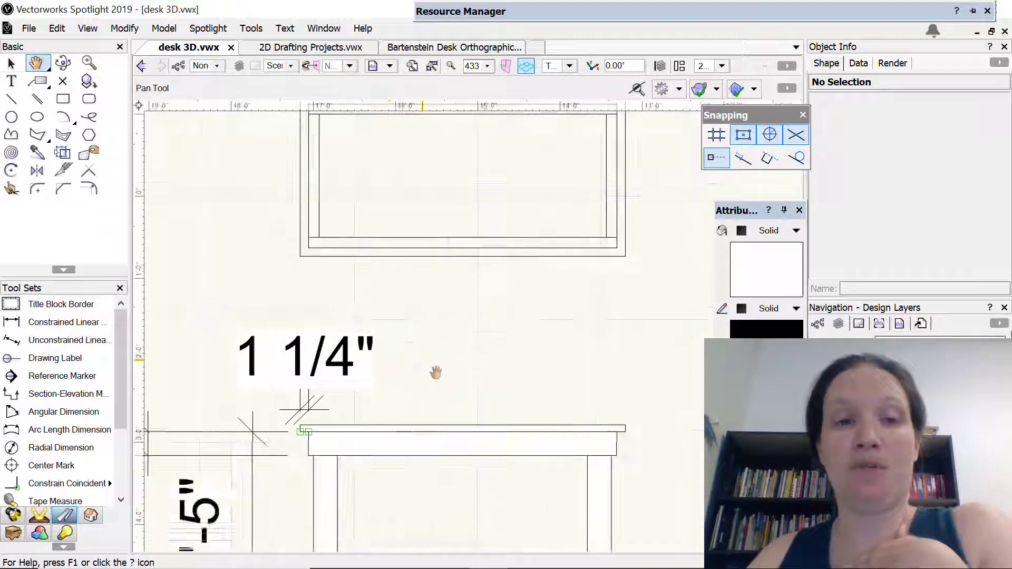
middle_click_drag(424, 472, 418, 347)
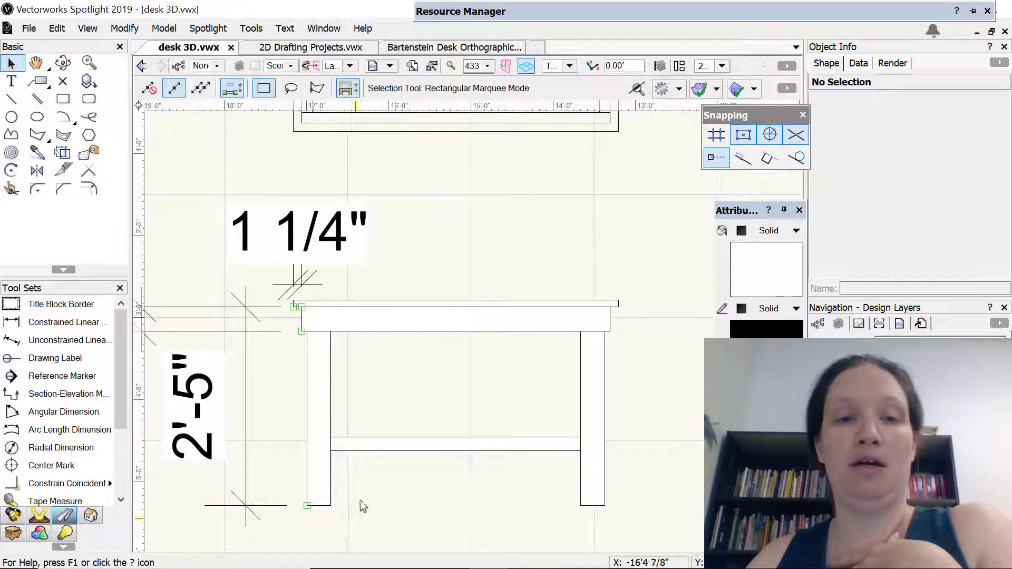
middle_click_drag(362, 507, 386, 420)
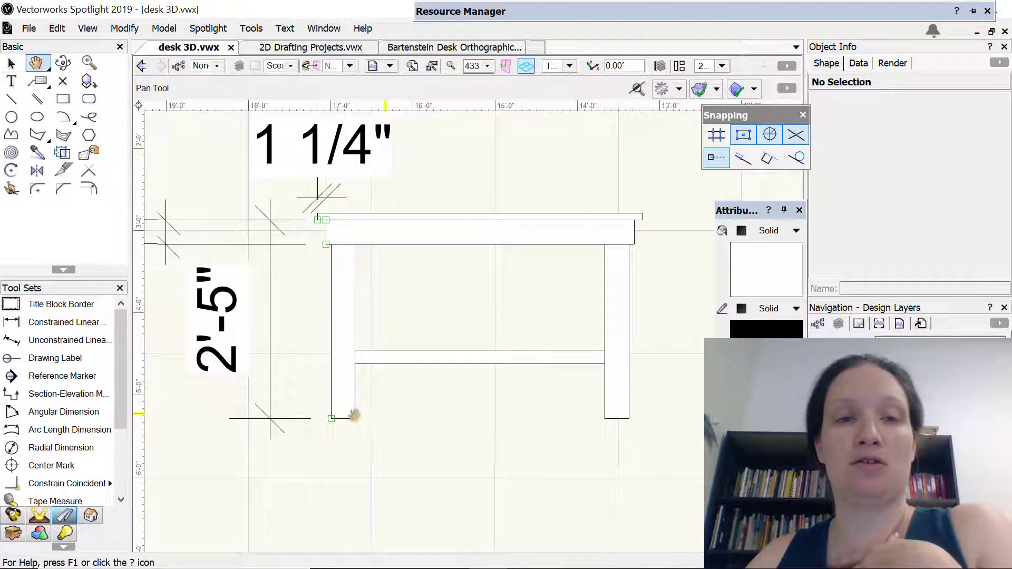
left_click(63, 322)
left_click(332, 419)
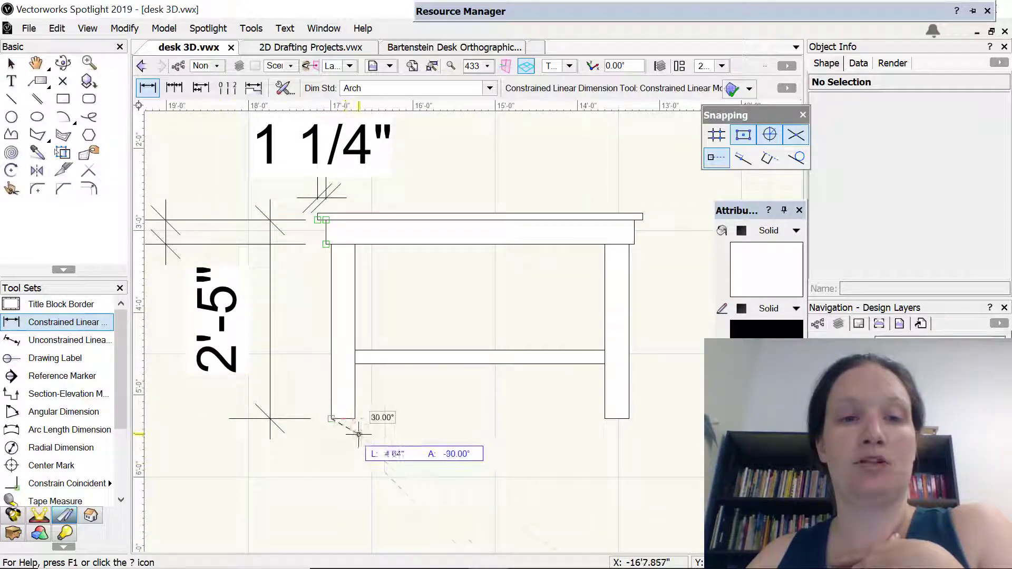
left_click(355, 522)
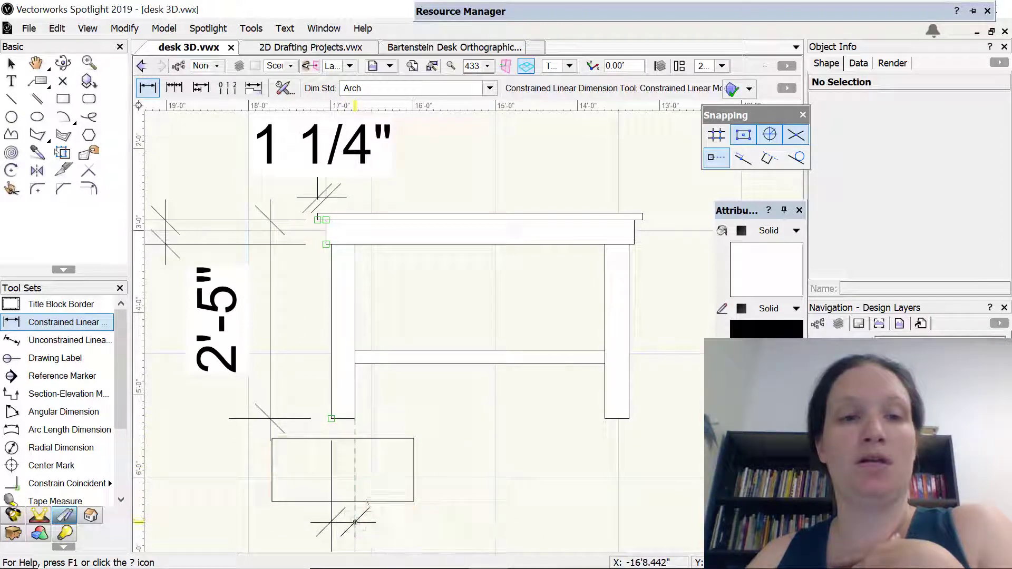
middle_click_drag(542, 262, 547, 492)
scroll(493, 415, "up", 1)
scroll(536, 471, "down", 4)
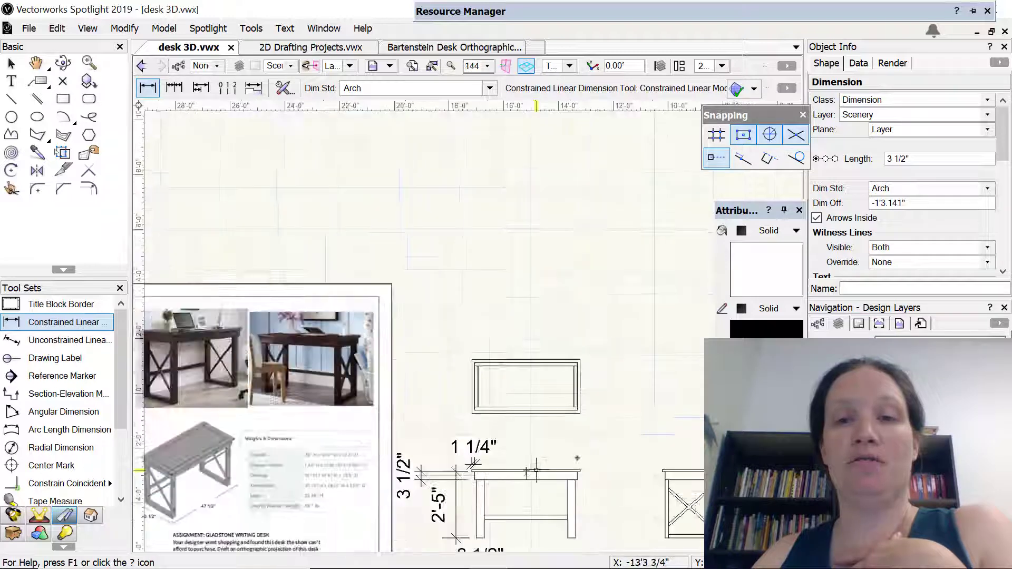
middle_click_drag(577, 458, 337, 313)
scroll(422, 388, "up", 4)
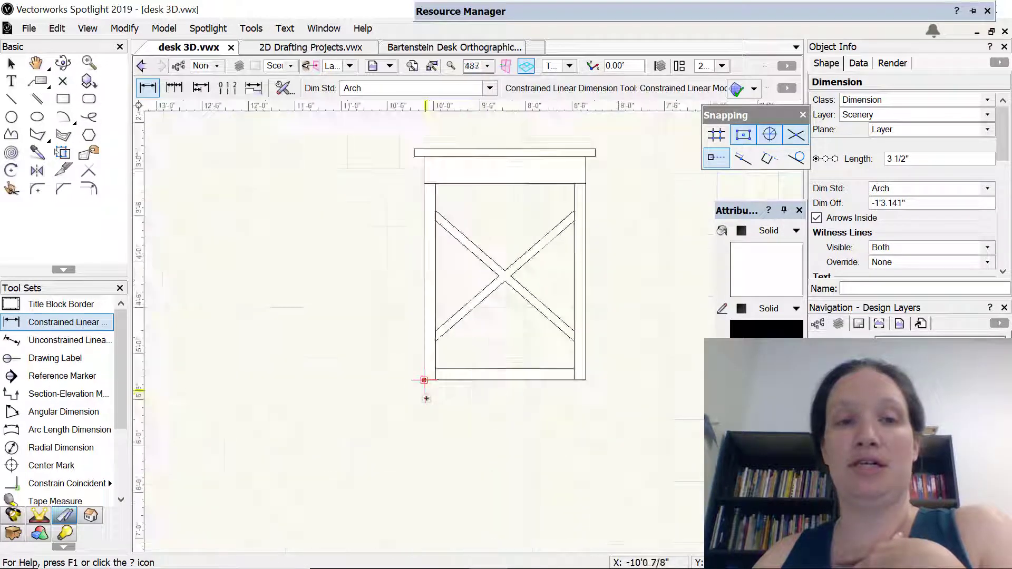
left_click(423, 371)
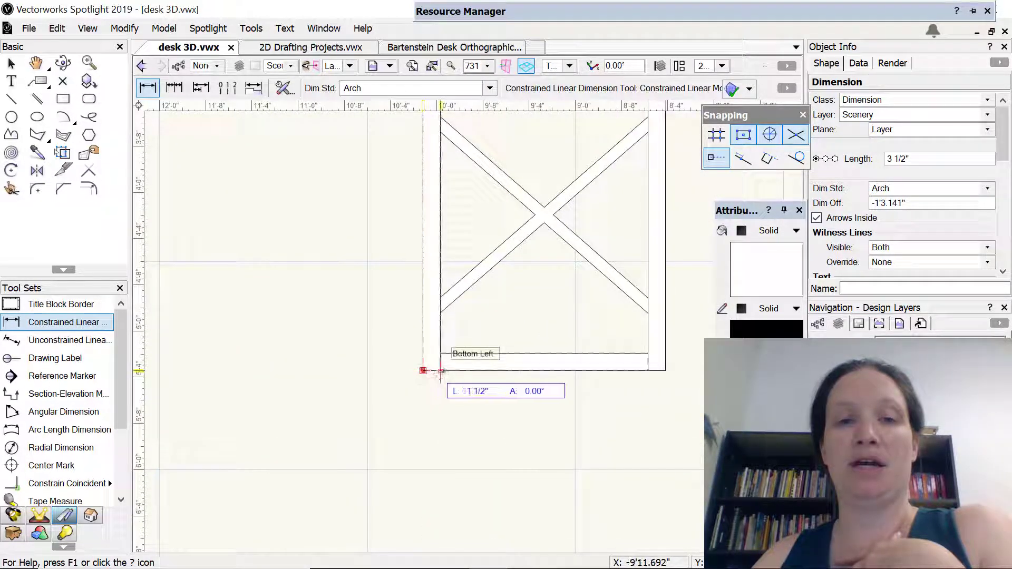
left_click(440, 371)
left_click(468, 563)
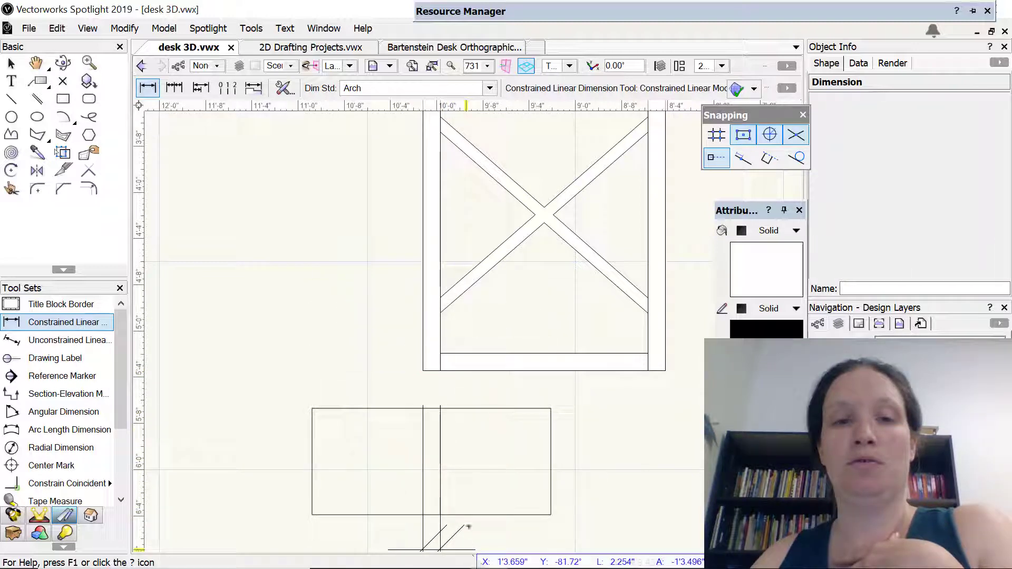
left_click(464, 521)
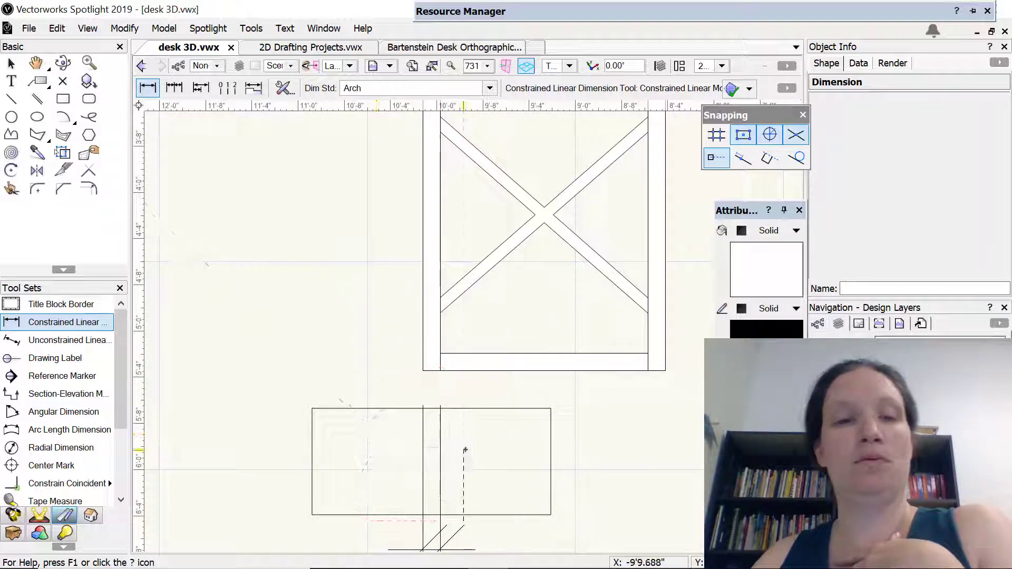
Add a constrained linear dimension for the left leg's thickness below its foot in the 2D side view
scroll(464, 449, "down", 5)
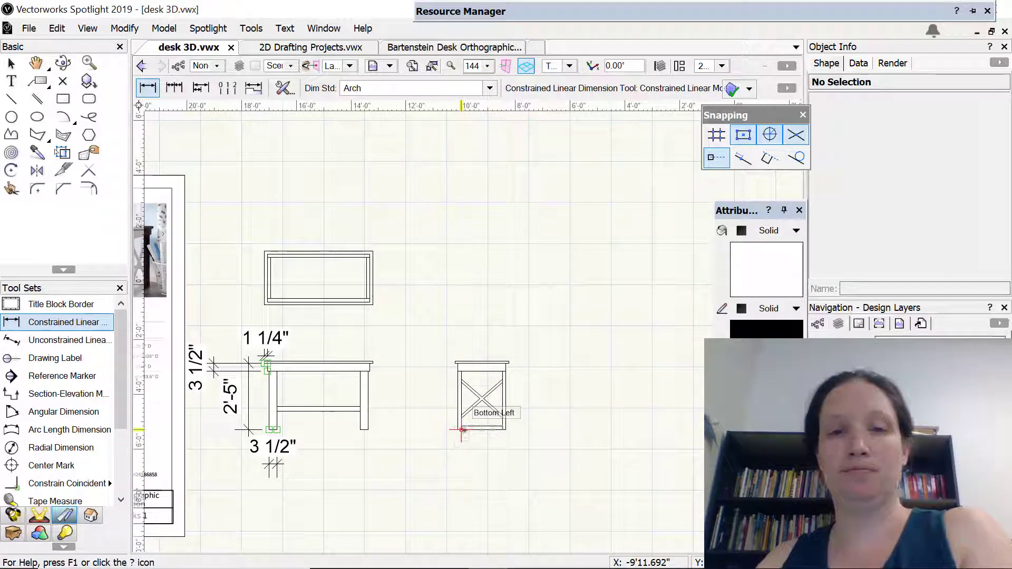
left_click(457, 431)
left_click(458, 474)
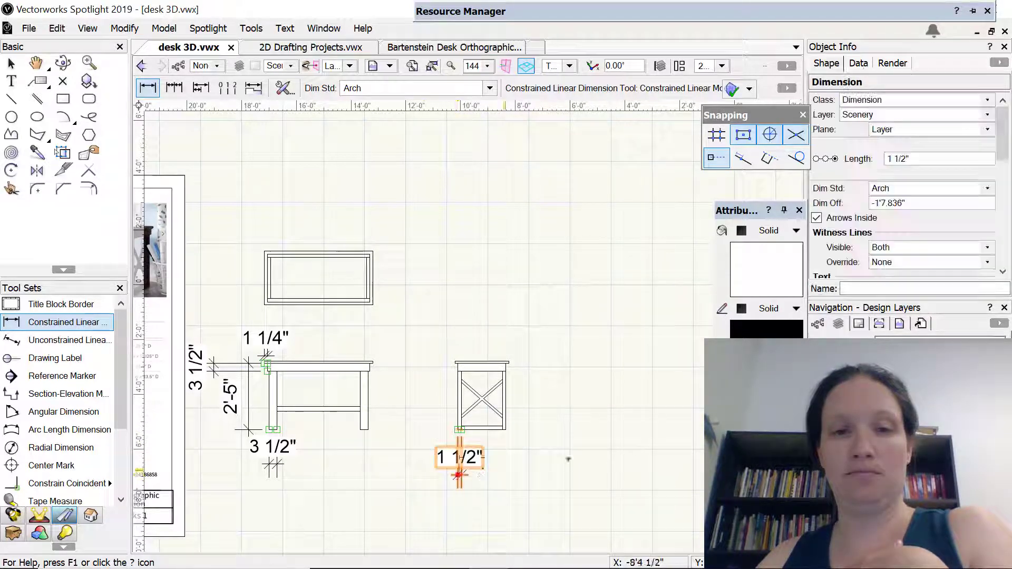
Draw a 3 1/2" by 1 1/2" rectangle for the front left leg, inside the aprons' front left corner in the top view
middle_click_drag(236, 272, 386, 294)
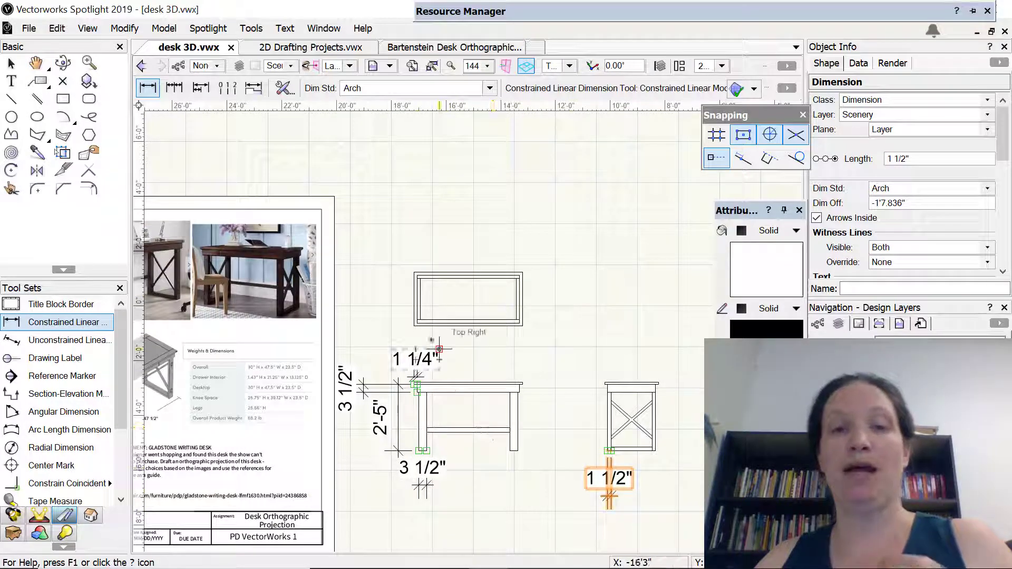
scroll(411, 305, "down", 1)
scroll(408, 301, "up", 5)
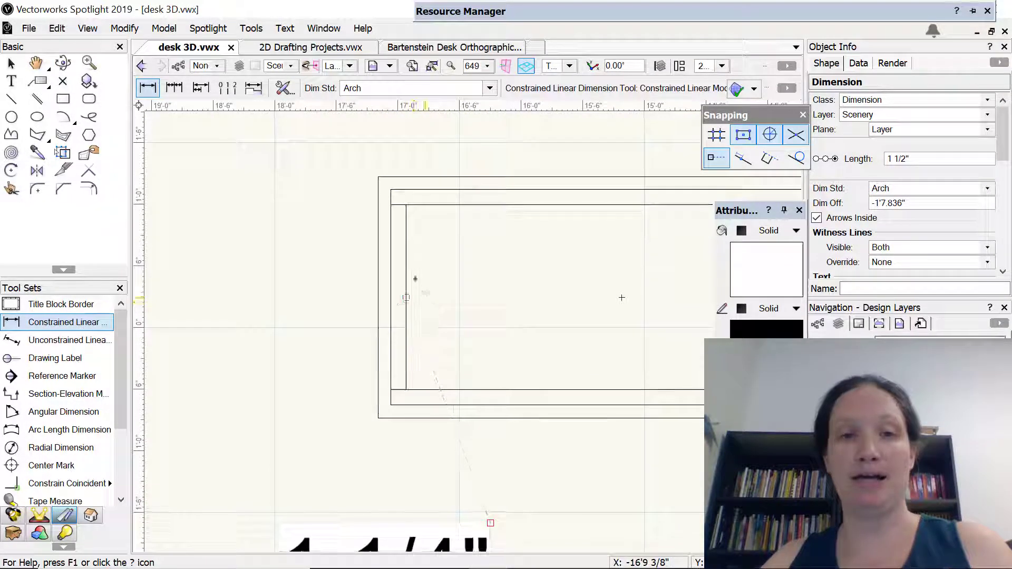
left_click(62, 99)
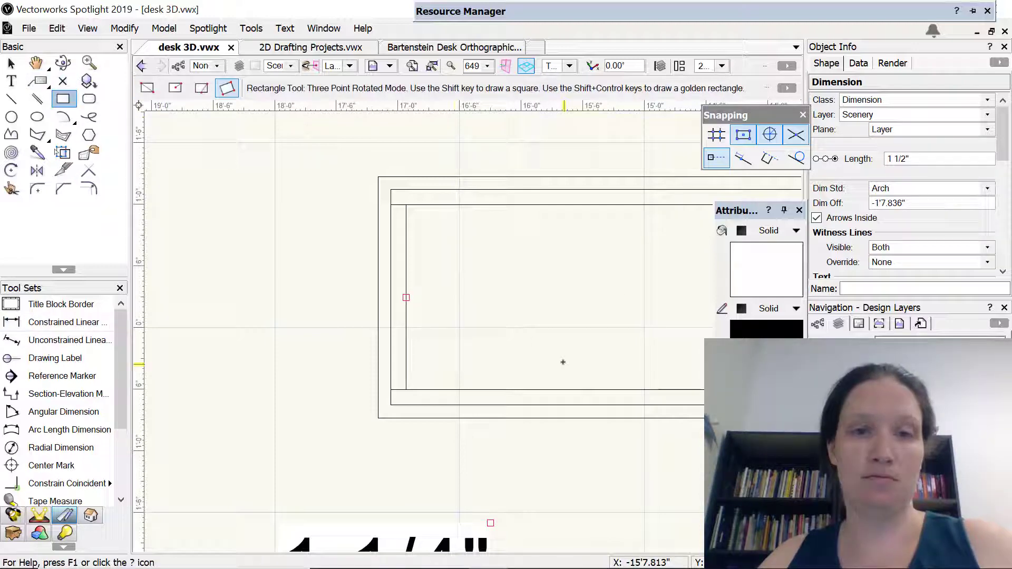
left_click(406, 391)
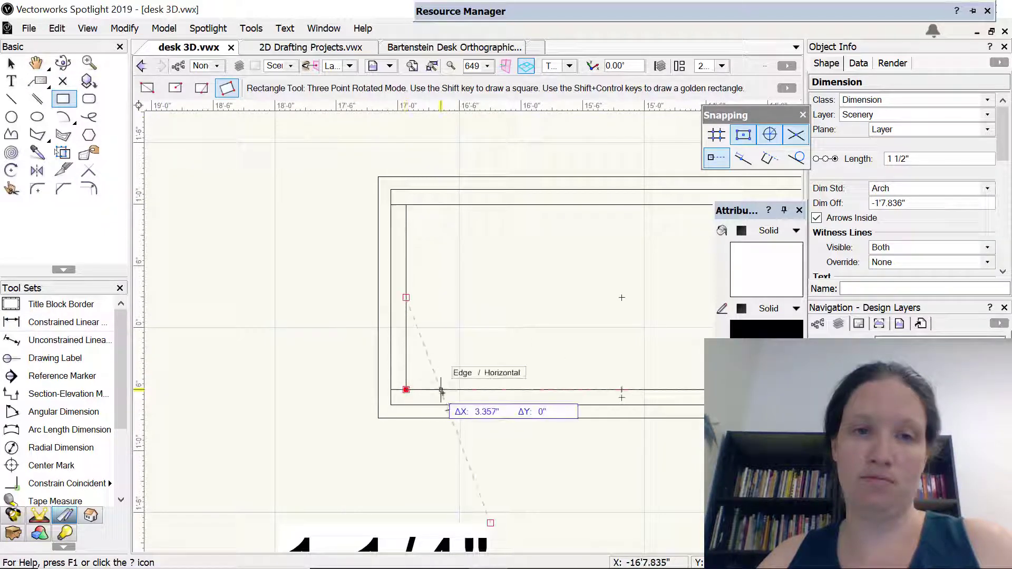
key("Tab")
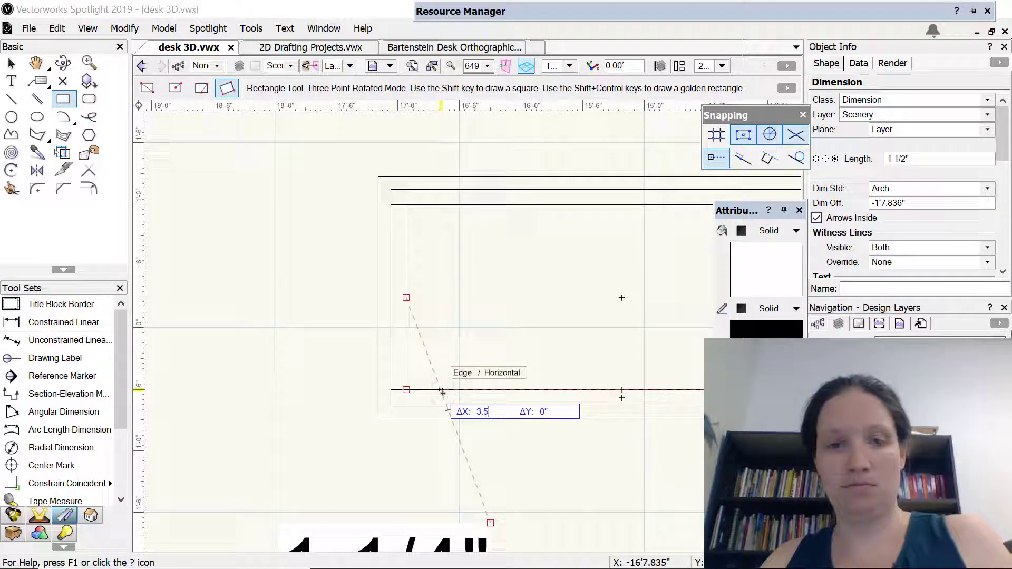
key("Tab")
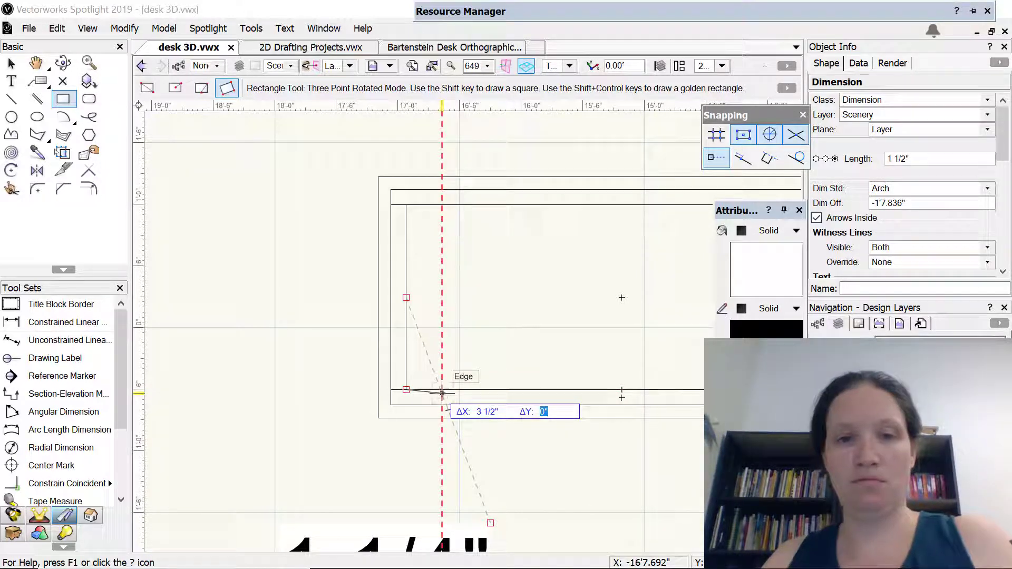
key("Return")
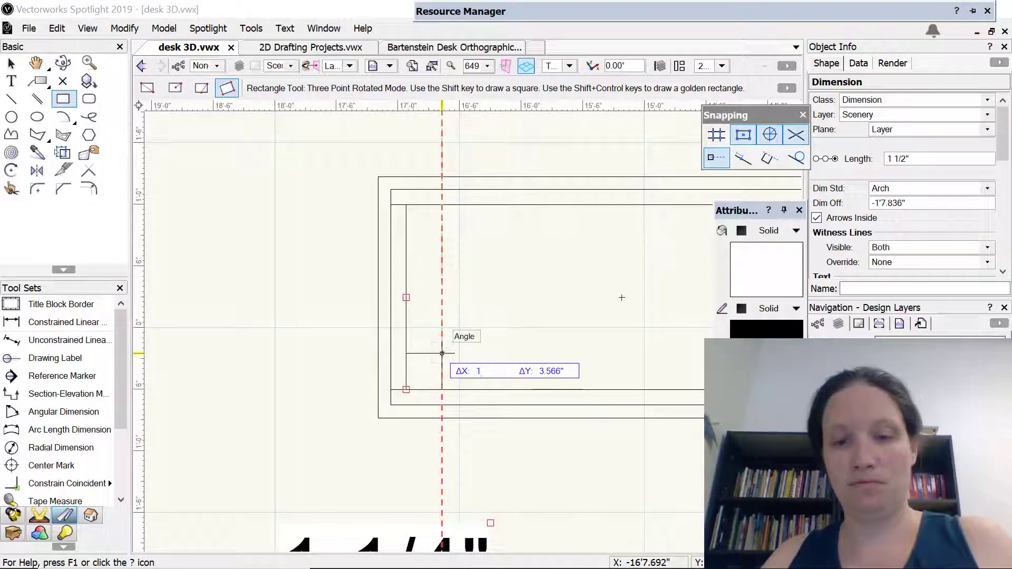
key("Tab")
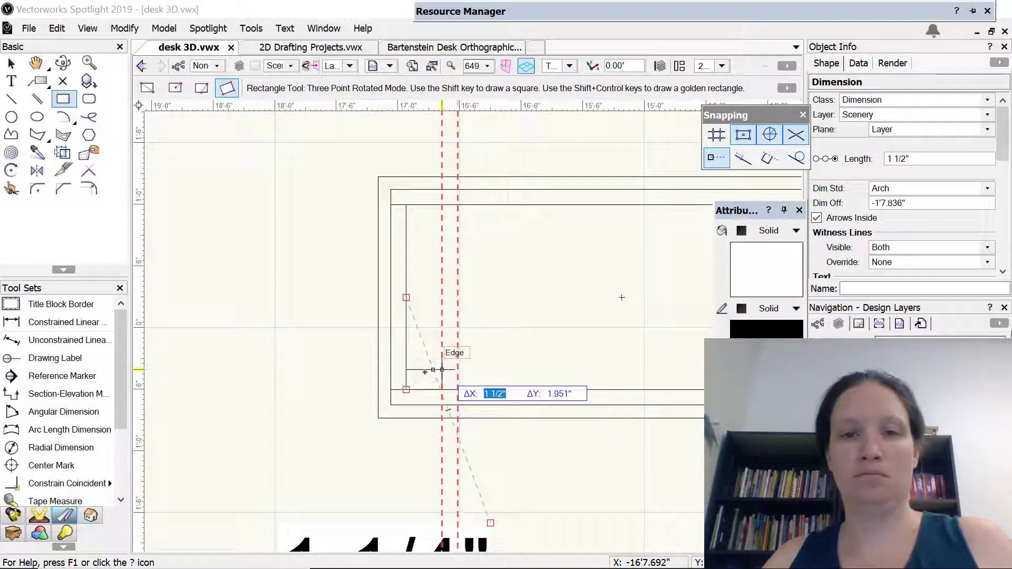
key("Tab")
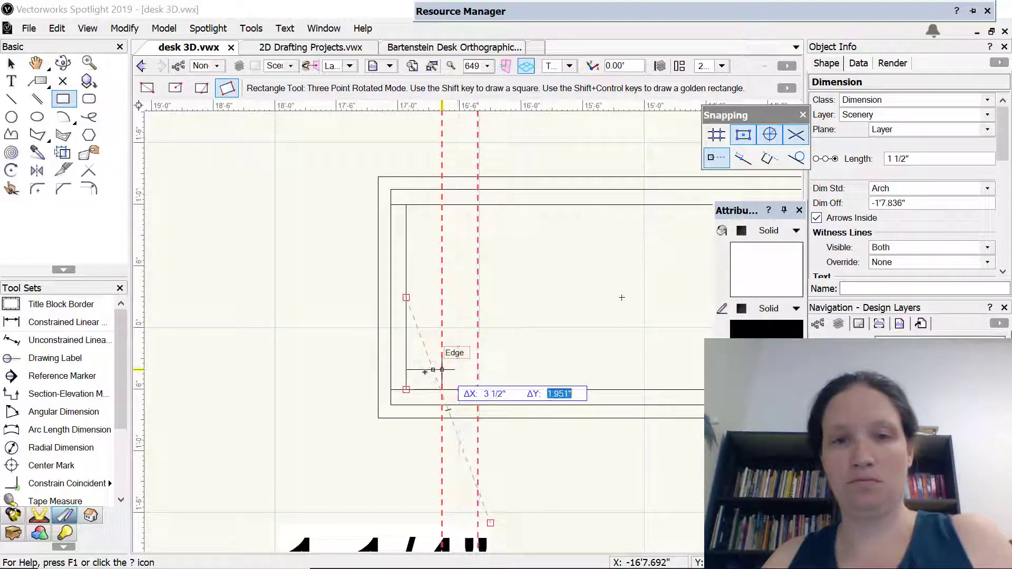
type("1.5")
key("Tab")
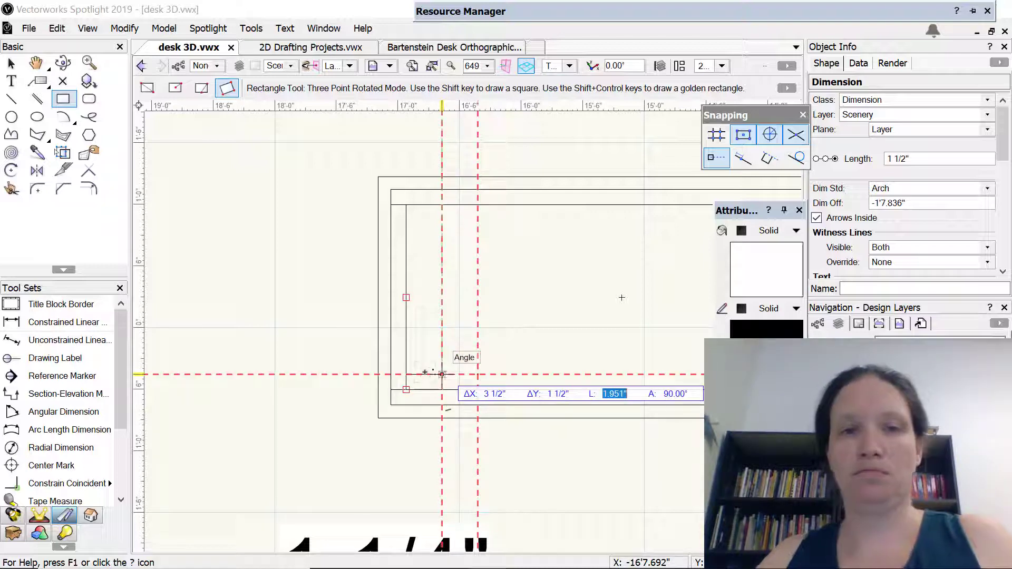
key("Return")
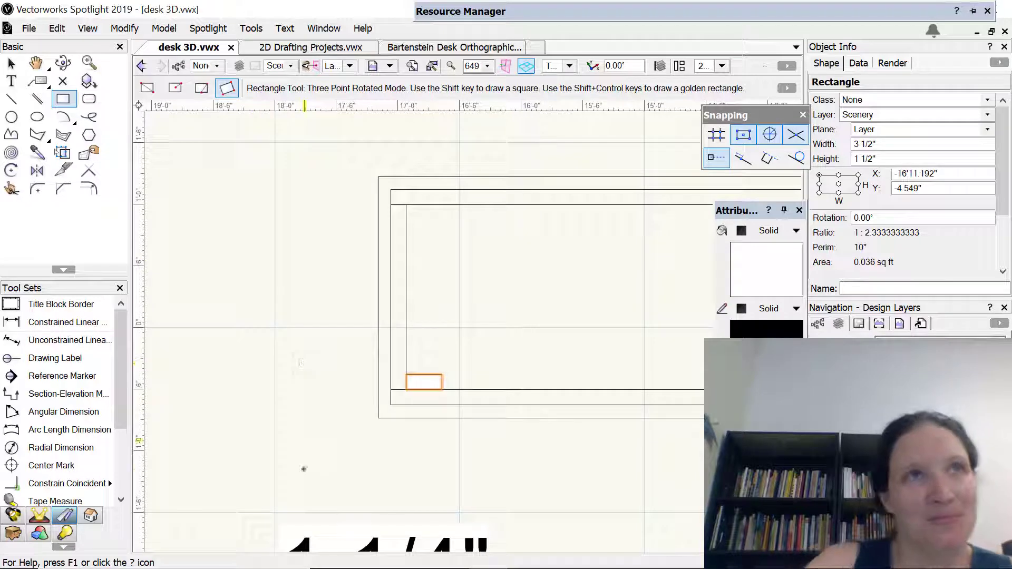
Examine the desk's reference photos, dimension table and 2D views against the leg's placement inside the aprons
scroll(283, 434, "down", 5)
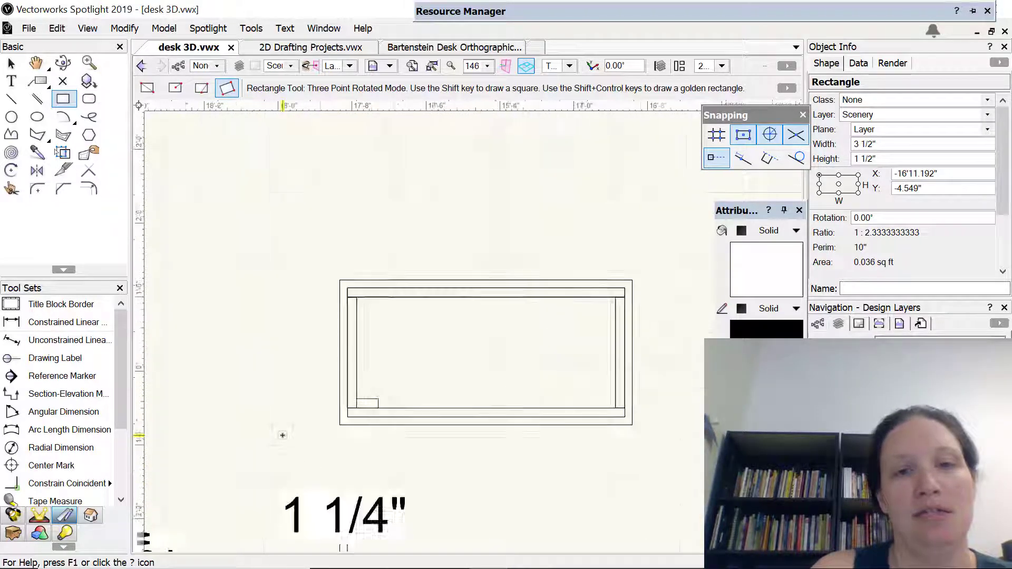
middle_click_drag(254, 428, 532, 391)
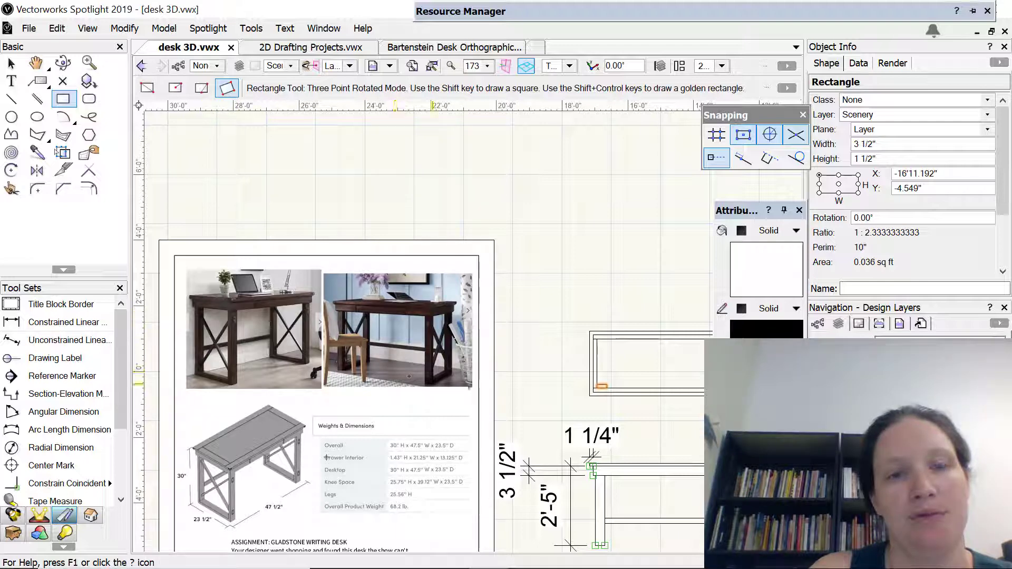
key("h")
key("4")
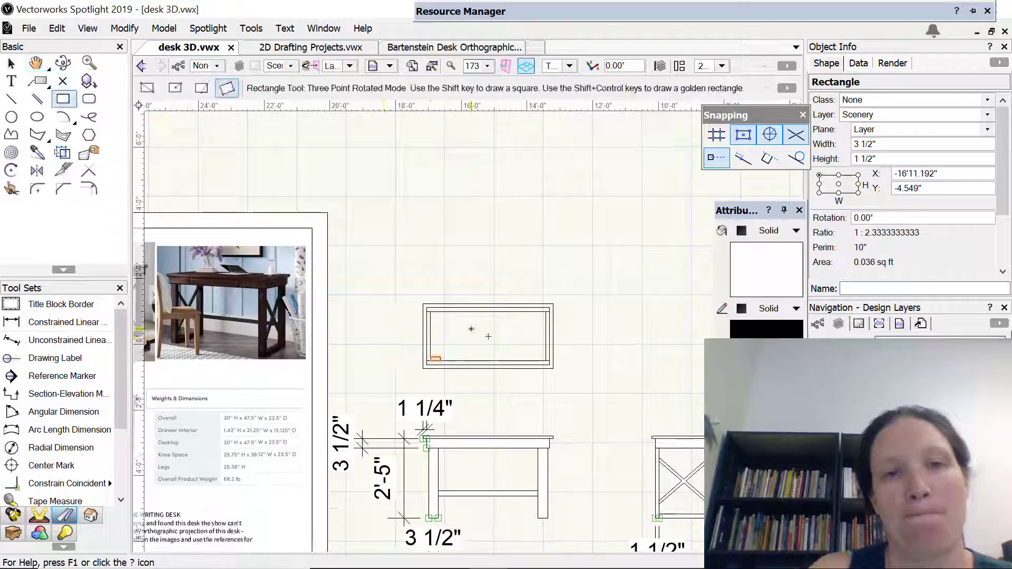
scroll(488, 337, "up", 3)
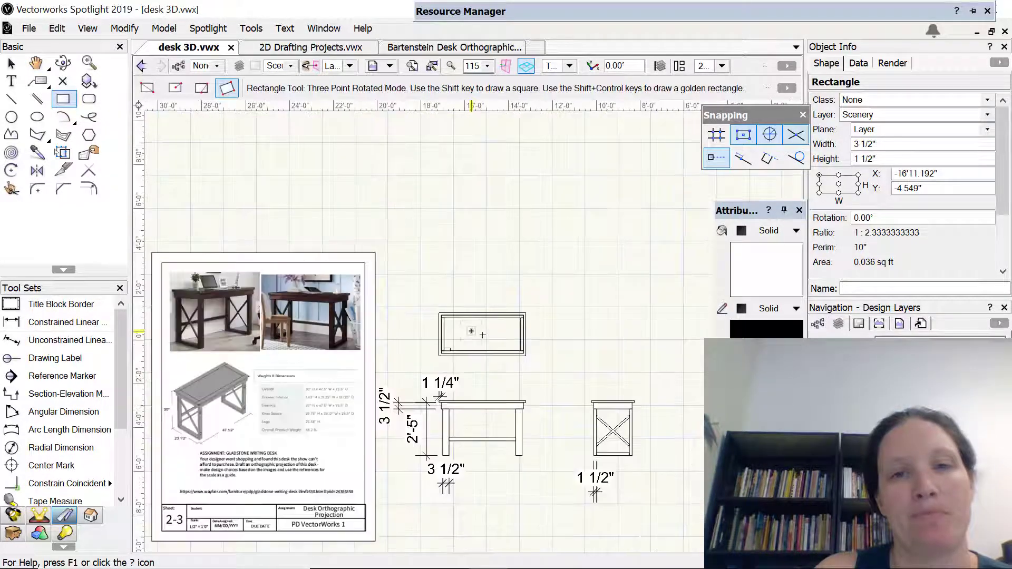
scroll(359, 420, "up", 2)
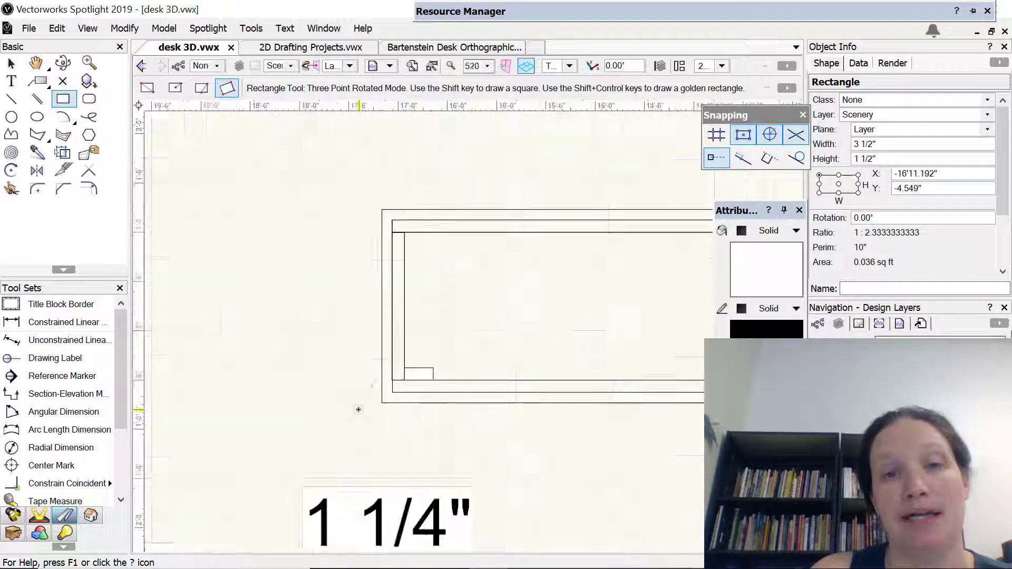
key("h")
left_click_drag(429, 348, 305, 377)
key("4")
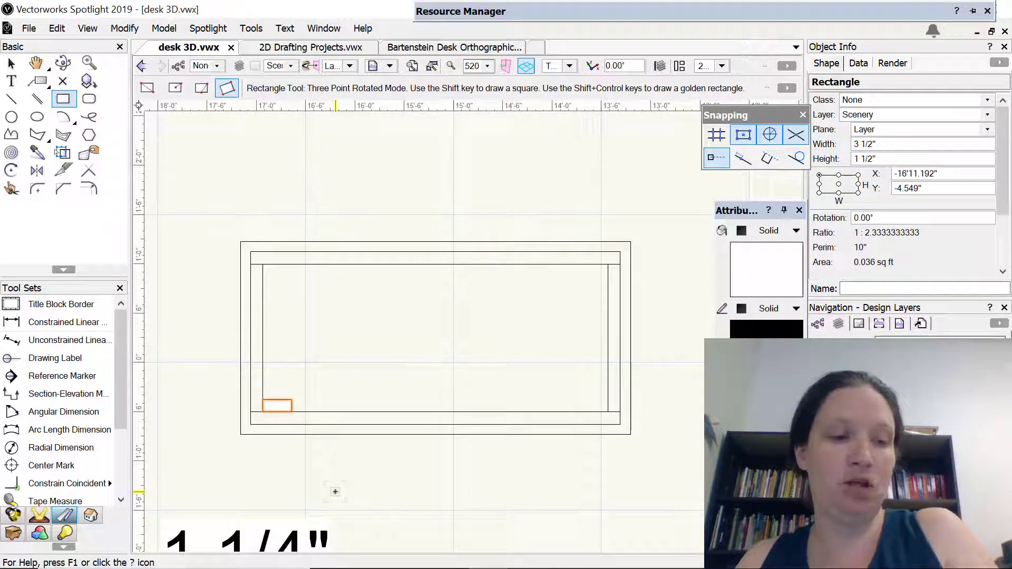
Extrude the front left leg's rectangle by 2'8.5"
key("ctrl+e")
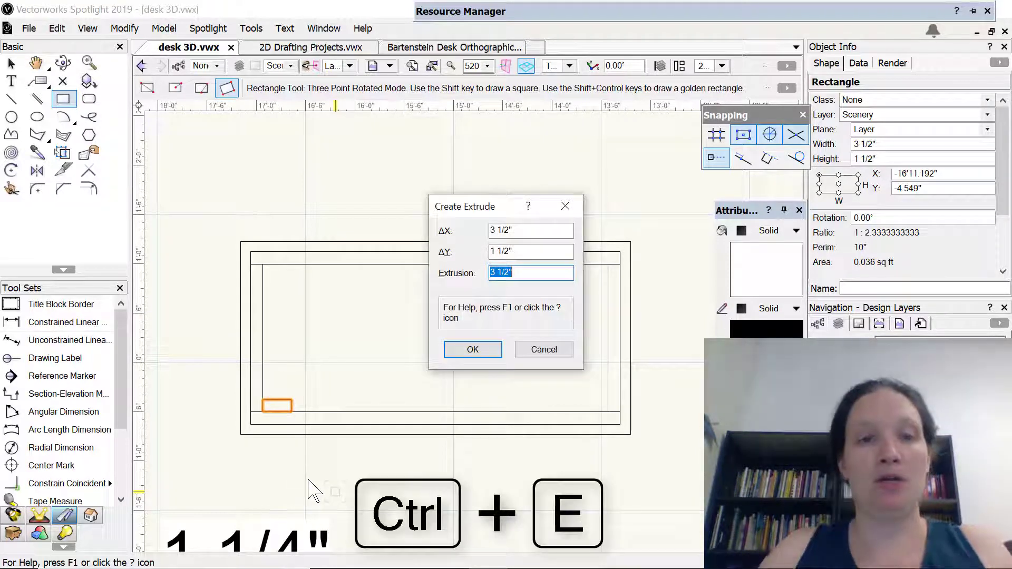
left_click(538, 352)
scroll(485, 463, "up", 3)
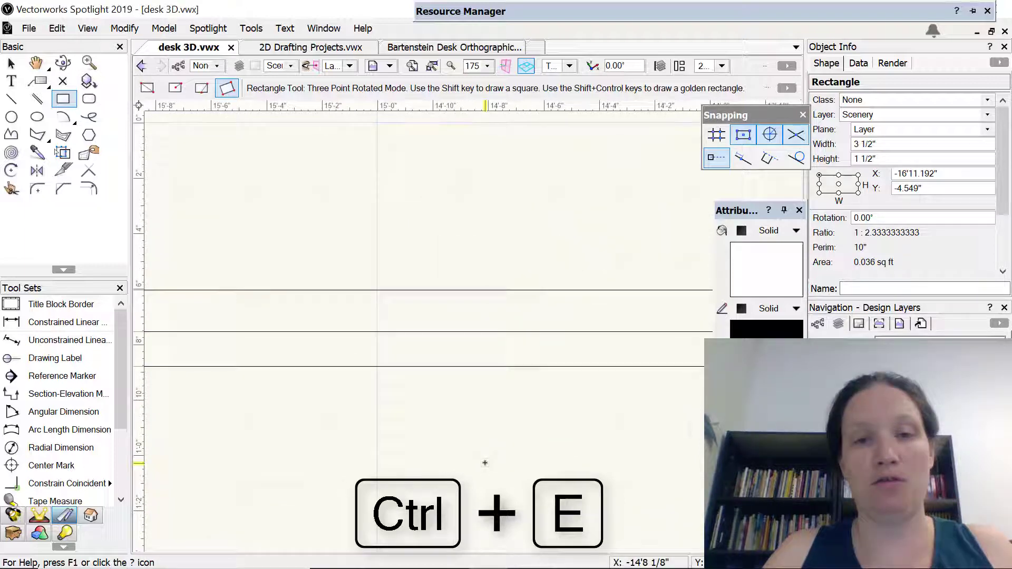
scroll(485, 462, "down", 5)
middle_click_drag(467, 446, 474, 189)
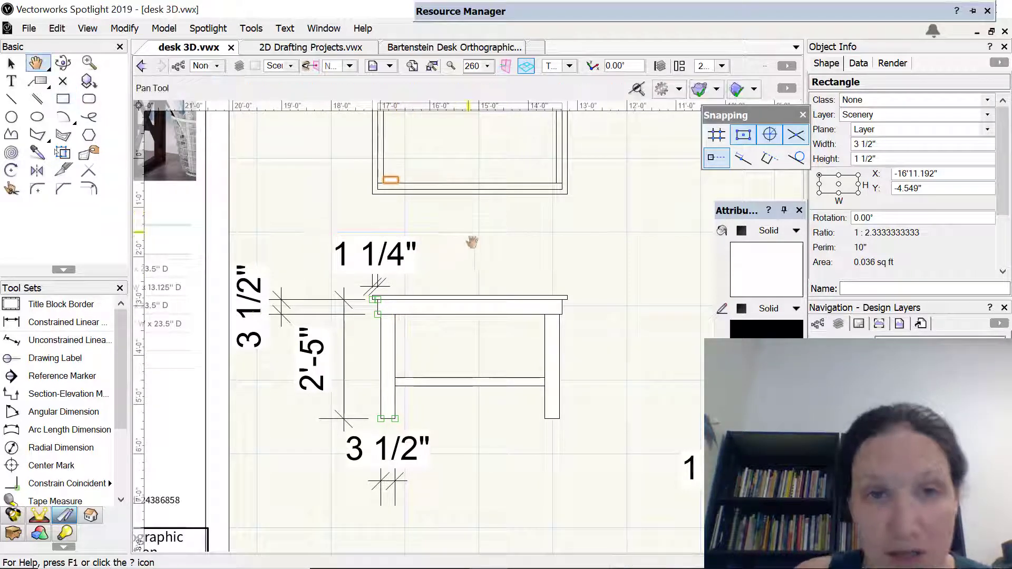
middle_click_drag(472, 242, 508, 457)
scroll(439, 417, "up", 3)
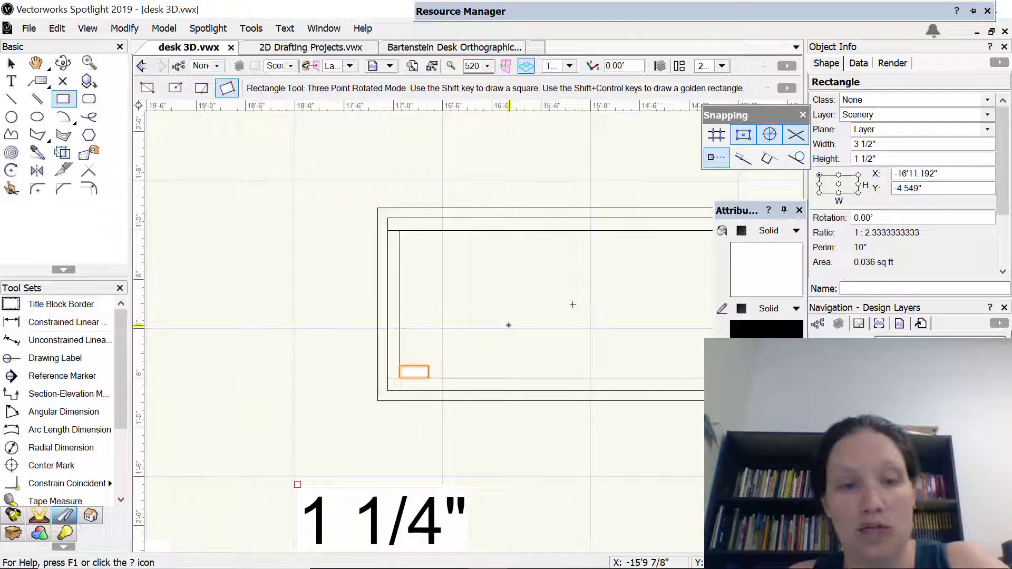
key("ctrl+e")
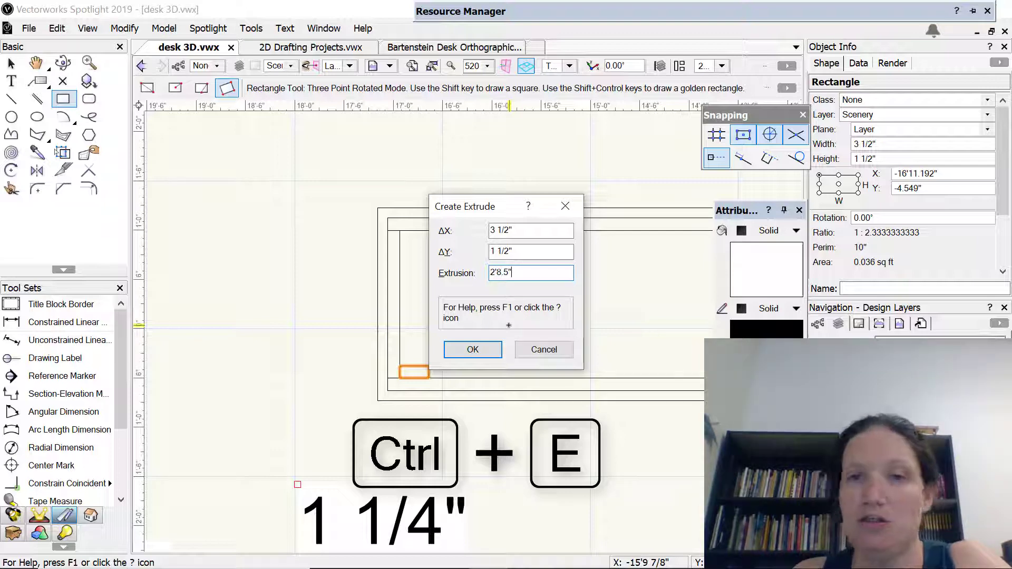
type("2'8.5\"")
key("Return")
Set the front left leg's extrusion to 2'5"
key("shift+c")
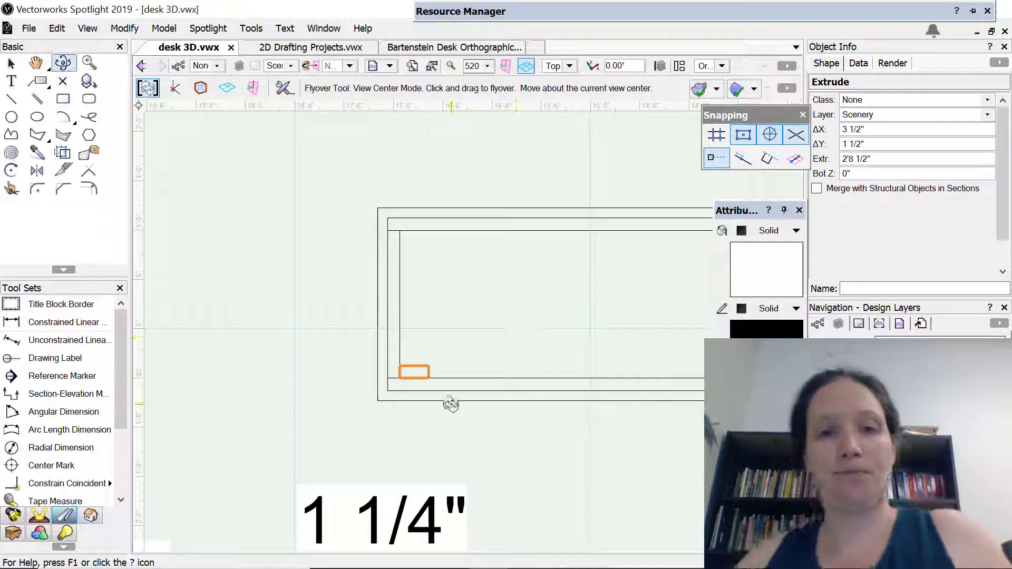
left_click_drag(442, 427, 321, 176)
key("h")
left_click_drag(512, 463, 518, 315)
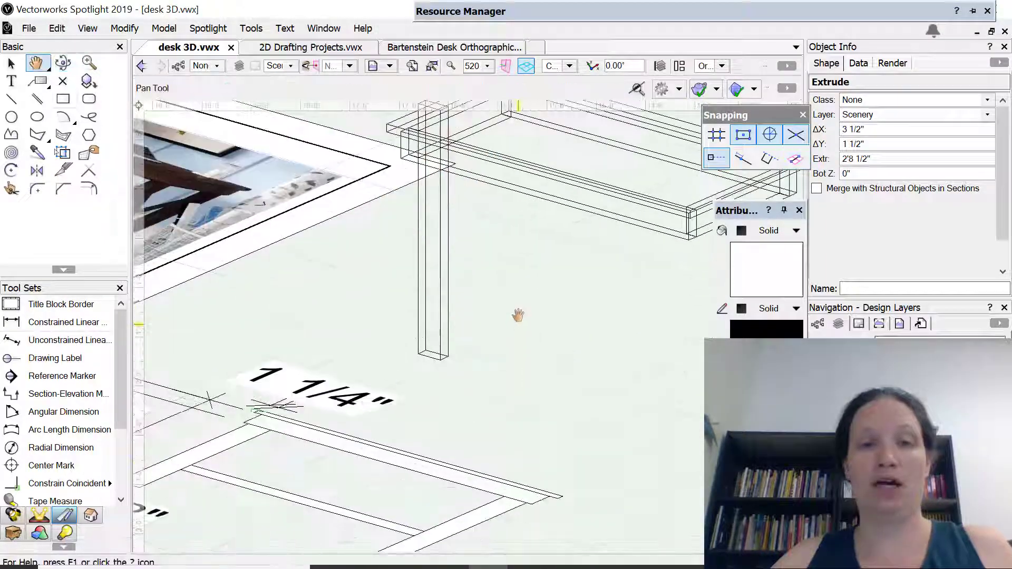
middle_click_drag(518, 315, 518, 313)
left_click_drag(441, 388, 478, 447)
scroll(478, 447, "up", 3)
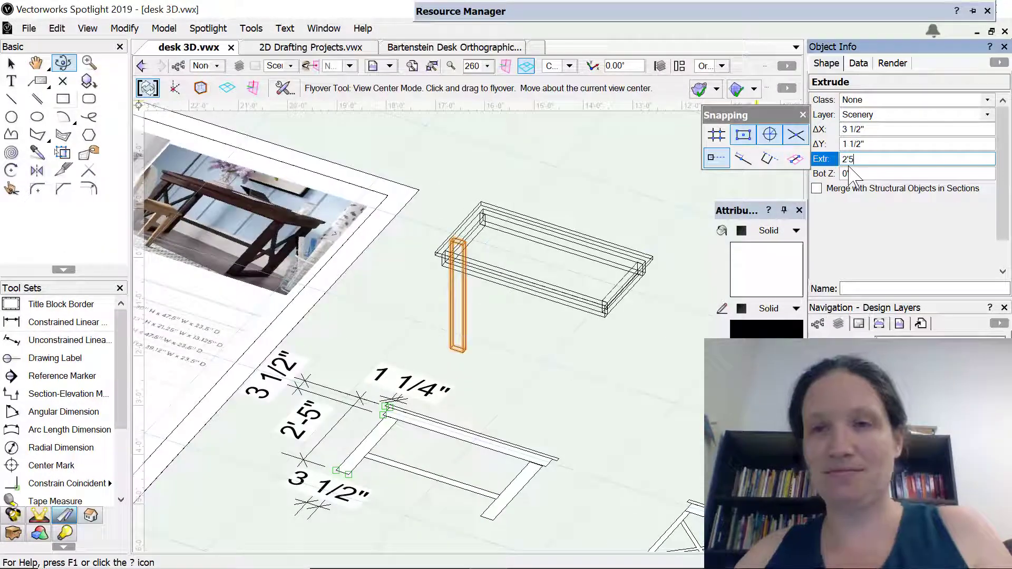
left_click(848, 173)
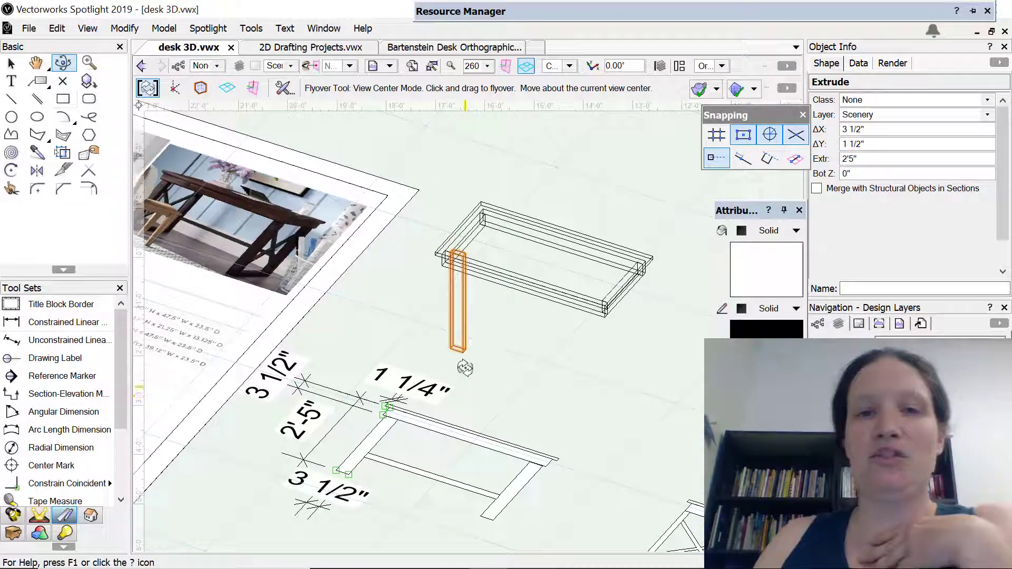
Examine how the front left leg meets the aprons and tabletop in 3D from several angles
middle_click_drag(463, 338, 463, 305)
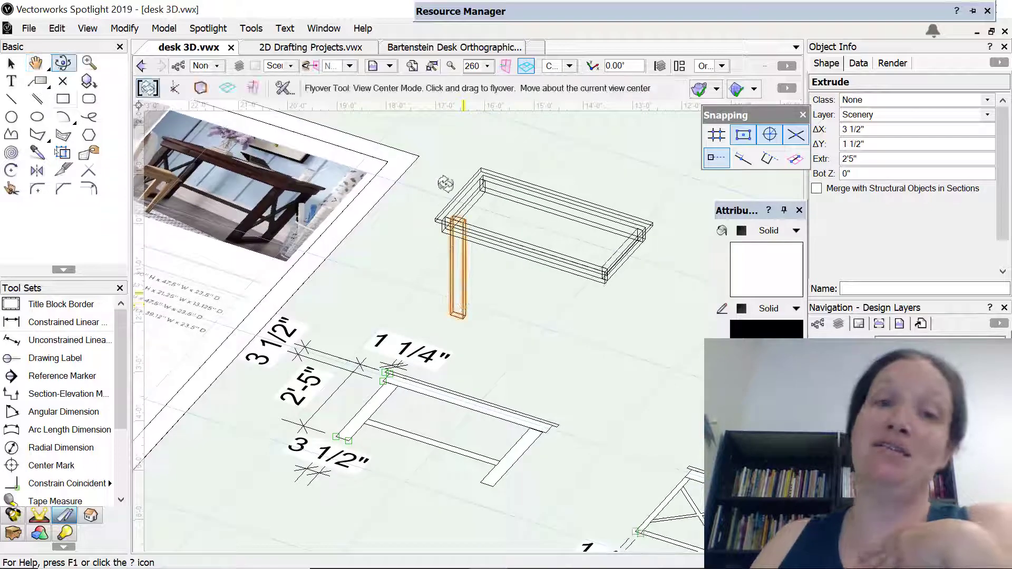
mouse_move(416, 253)
left_mouse_down()
mouse_move(493, 142)
mouse_move(504, 90)
mouse_move(535, 252)
mouse_move(637, 259)
mouse_move(539, 298)
mouse_move(640, 159)
mouse_move(672, 274)
mouse_move(484, 271)
mouse_move(464, 217)
mouse_move(512, 227)
left_mouse_up()
scroll(483, 272, "down", 3)
scroll(483, 271, "up", 6)
middle_click_drag(513, 237, 524, 437)
mouse_move(448, 383)
left_mouse_down()
mouse_move(454, 369)
mouse_move(515, 429)
mouse_move(555, 320)
mouse_move(550, 355)
mouse_move(517, 381)
mouse_move(378, 259)
mouse_move(323, 256)
mouse_move(366, 438)
left_mouse_up()
scroll(373, 421, "down", 4)
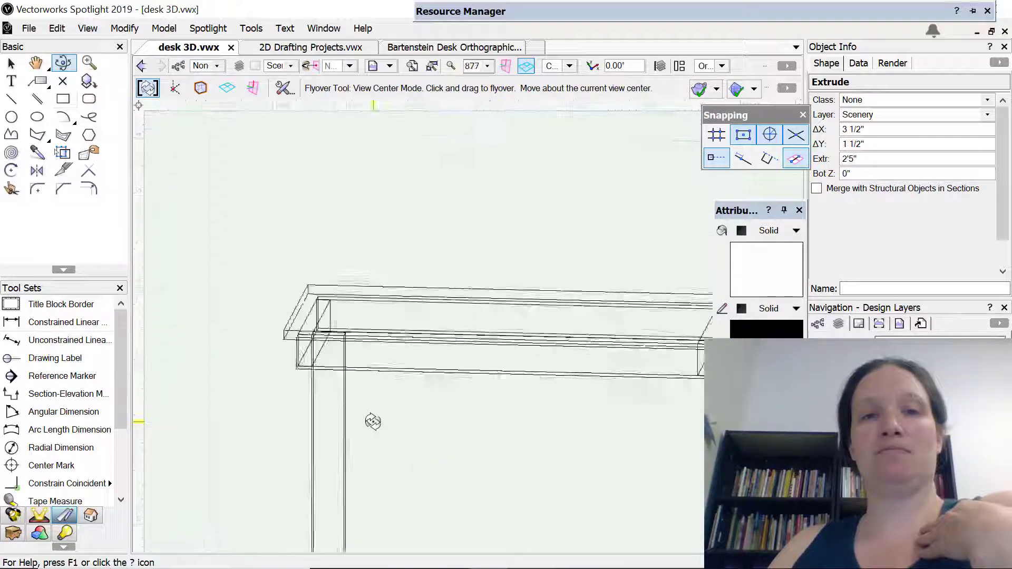
right_click(413, 562)
left_click(546, 486)
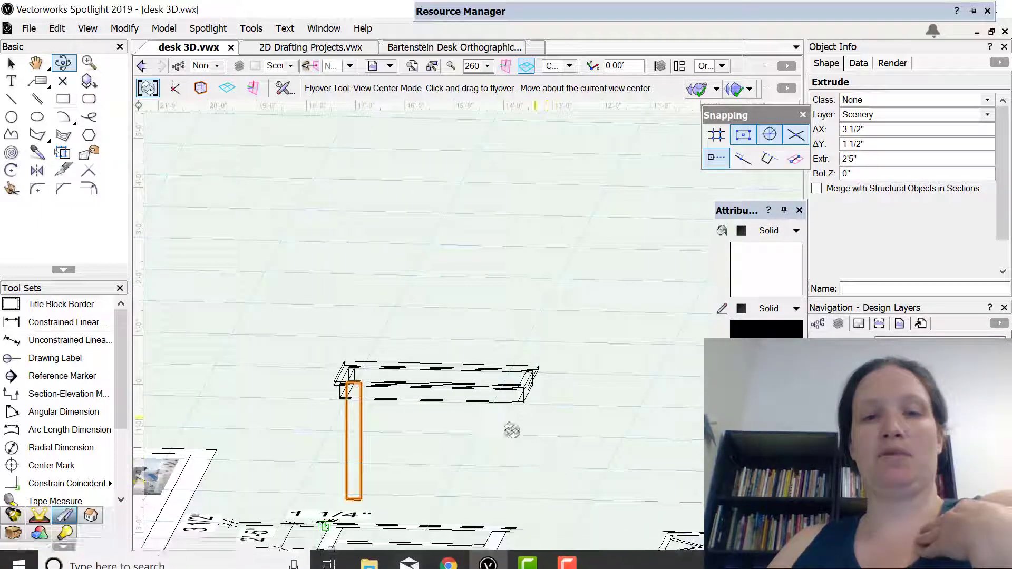
left_click_drag(472, 462, 430, 303)
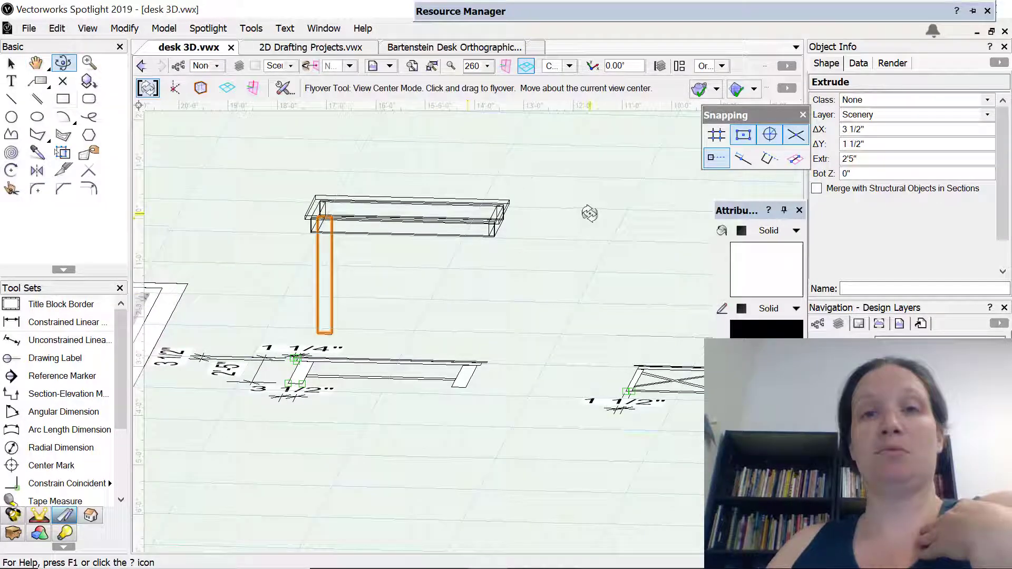
Mirror a duplicate of the front left leg across the horizontal centerline through the side apron's midpoint to make the rear left leg
left_click(569, 65)
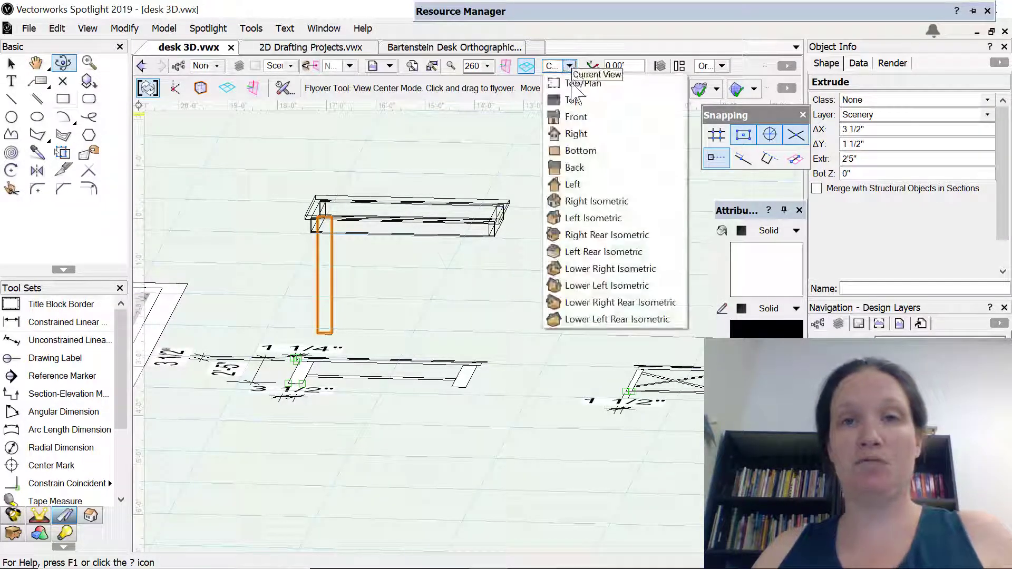
left_click(575, 99)
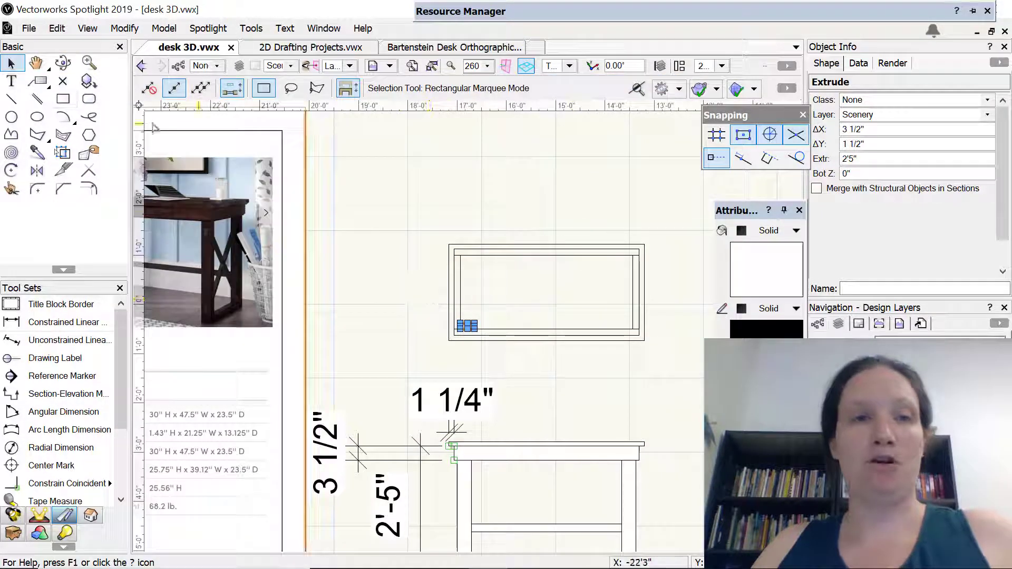
left_click(36, 171)
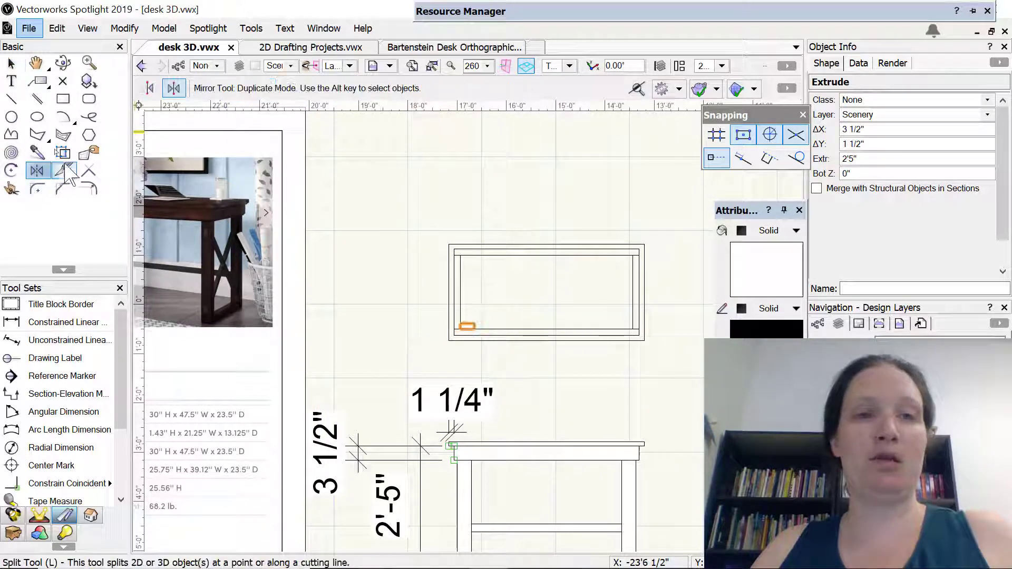
left_click(460, 292)
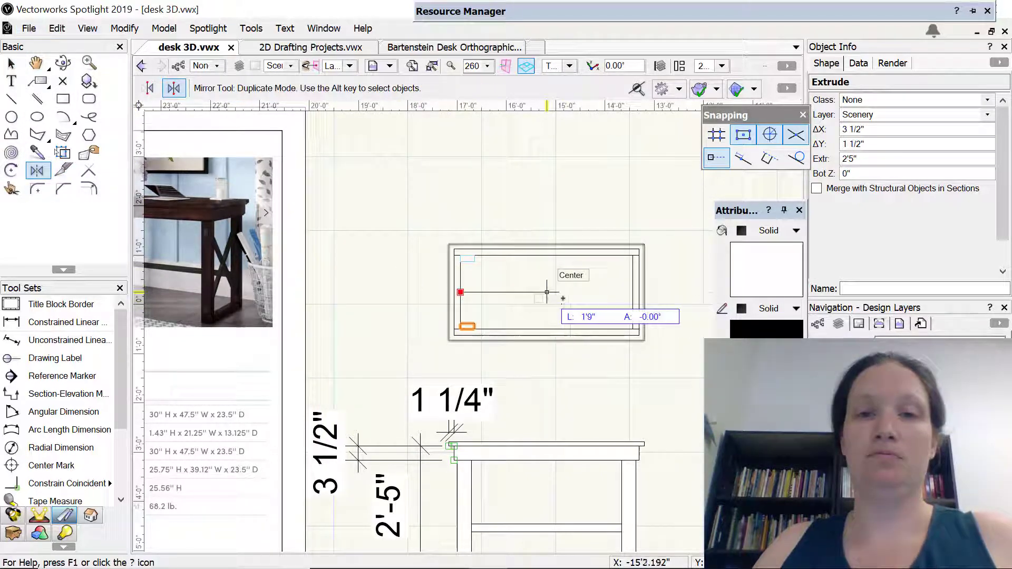
left_click(547, 292)
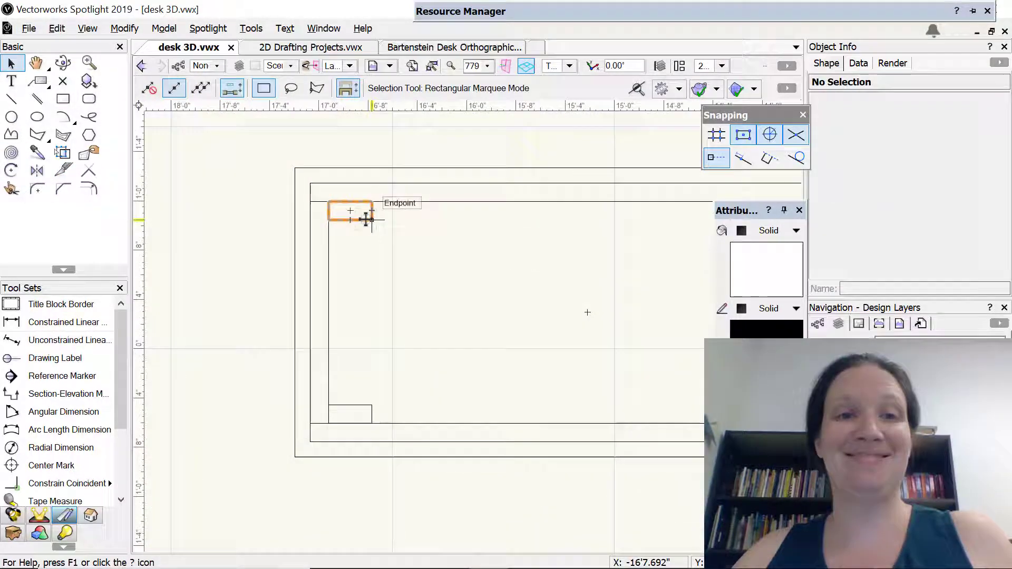
left_click(366, 219)
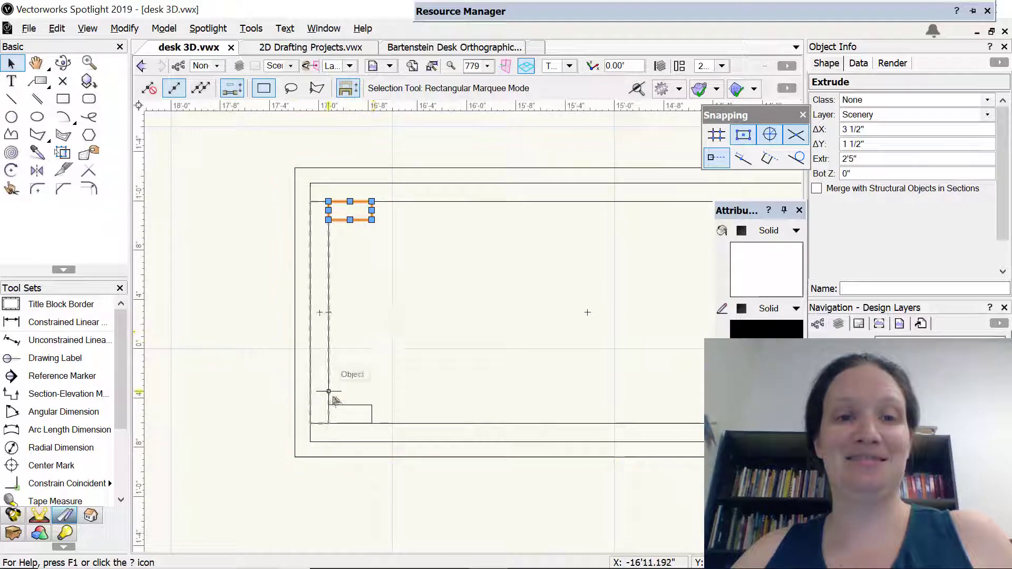
Mirror duplicates of both left legs across the desk's vertical centerline to make the two right legs
left_click(354, 415, "shift")
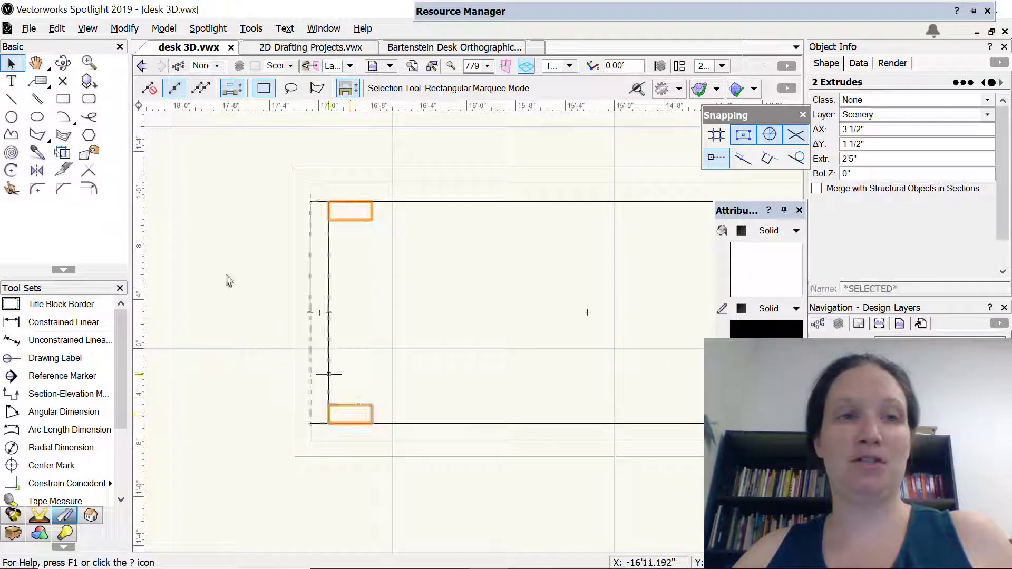
left_click(37, 170)
left_click(587, 202)
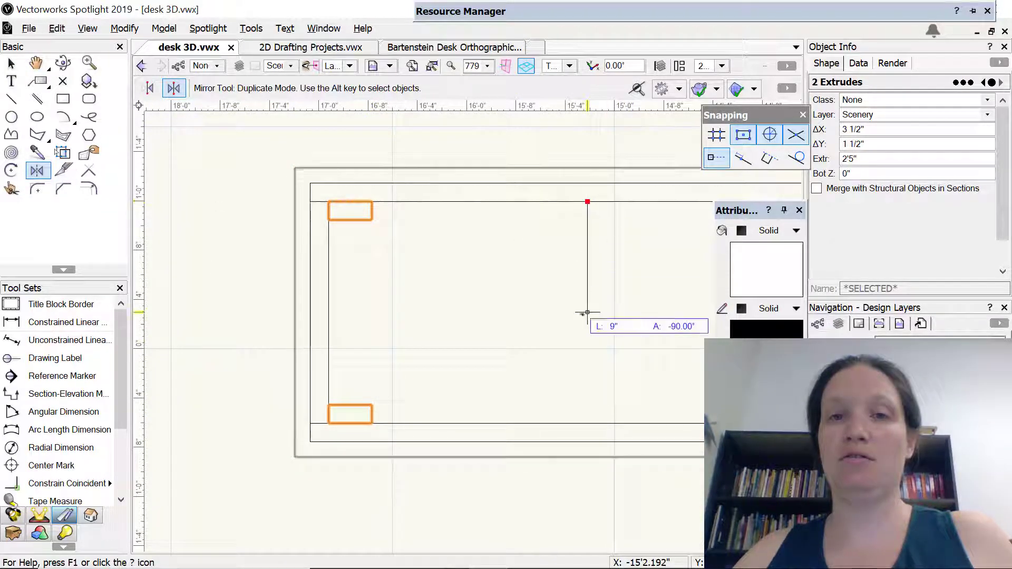
left_click(587, 346)
scroll(583, 348, "down", 2)
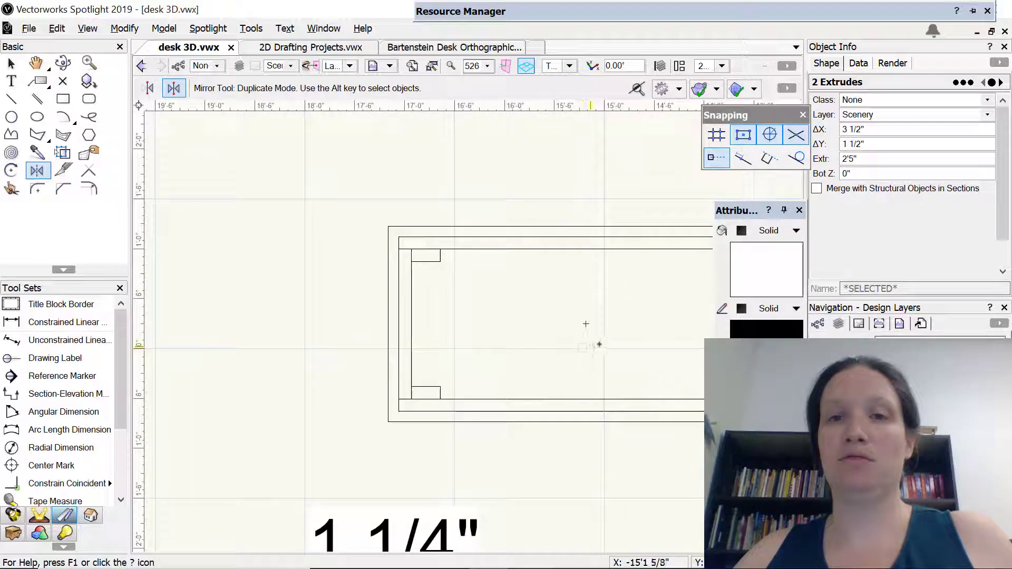
scroll(601, 343, "down", 1)
middle_click_drag(616, 340, 496, 284)
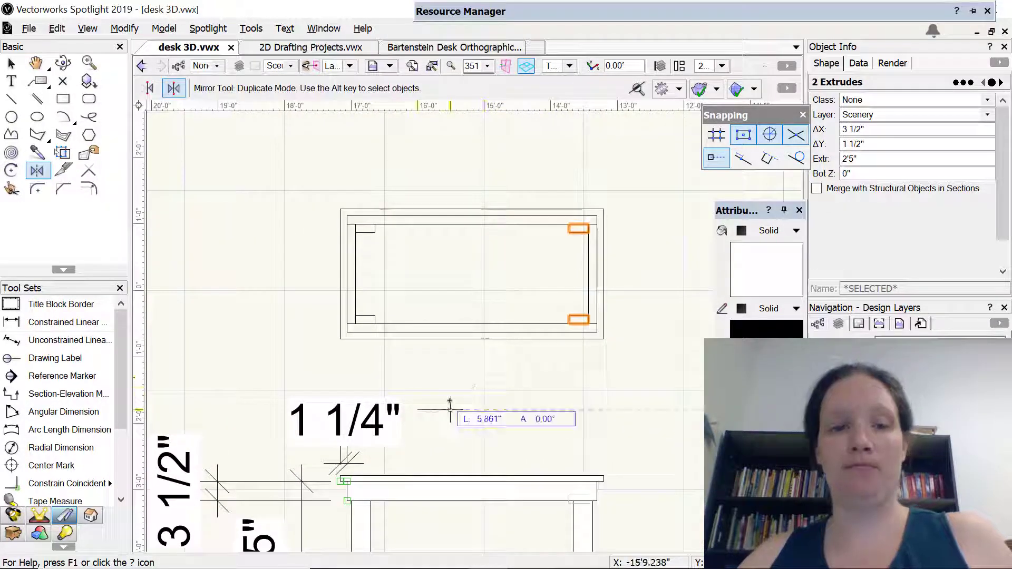
Examine the four legs beneath the tabletop in 3D from several angles and return to the Top/Plan view
middle_click_drag(472, 396, 666, 259, "shift")
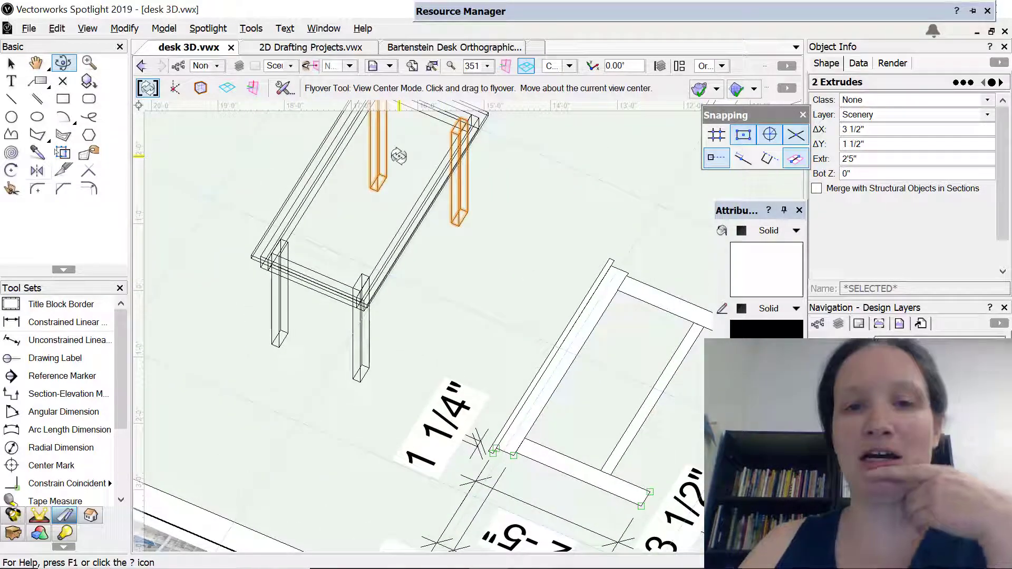
middle_click_drag(452, 315, 436, 270)
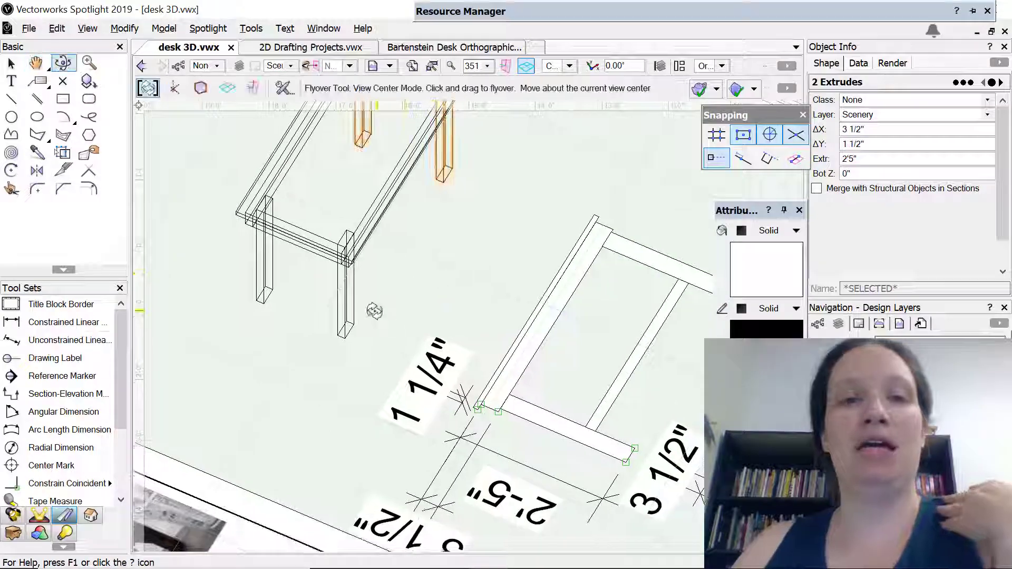
left_click_drag(374, 311, 376, 235)
middle_click_drag(600, 247, 558, 243)
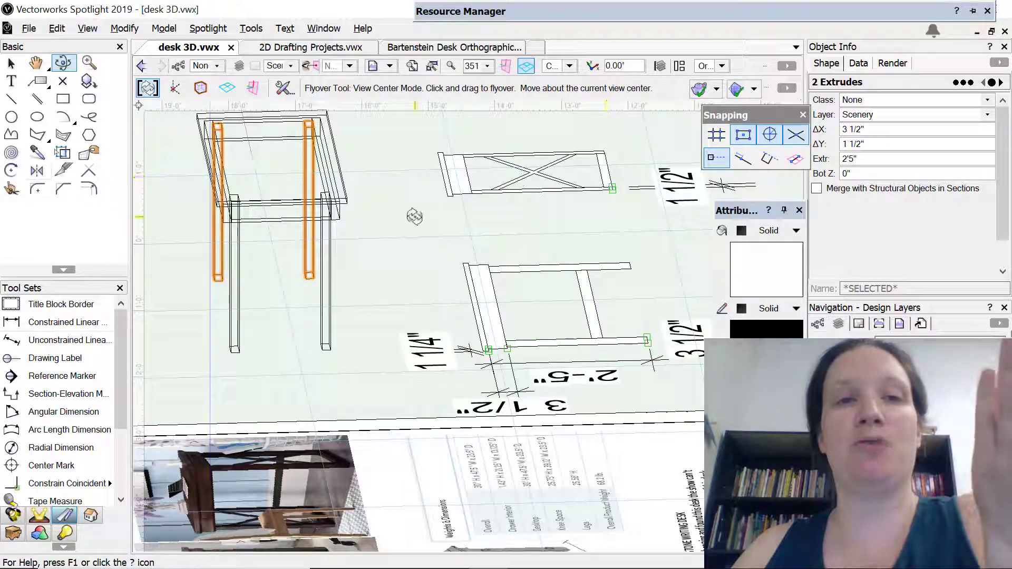
left_click_drag(416, 239, 269, 342)
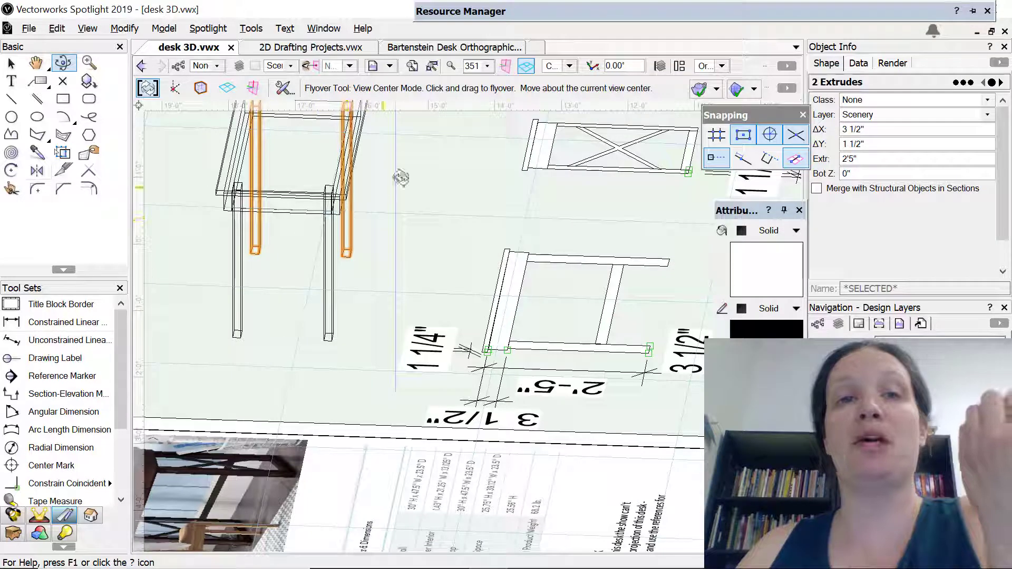
left_click(569, 65)
left_click(569, 100)
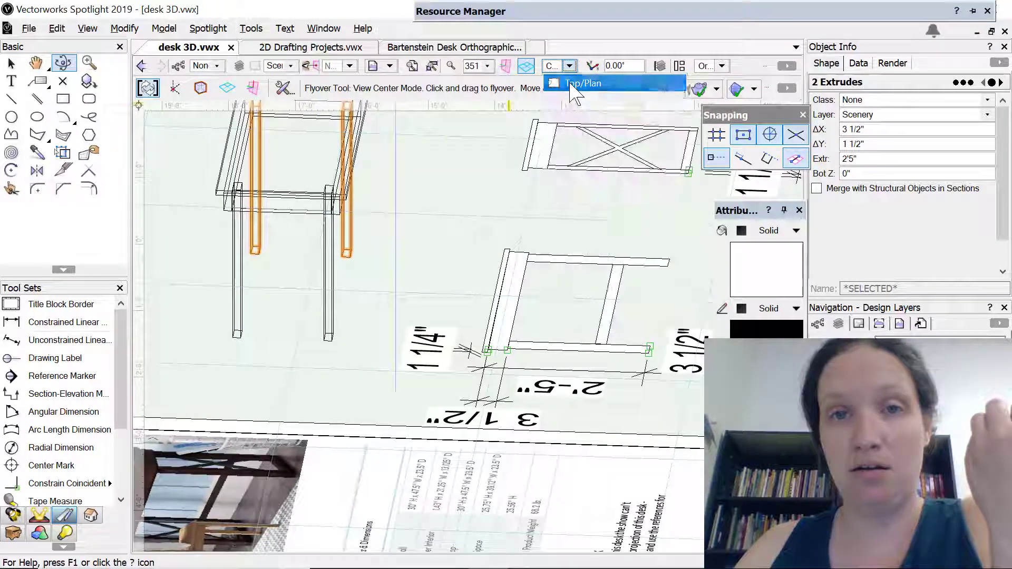
Draw a 3 1/2" by 1'3" rectangle spanning the gap between the two right legs for the bottom stretcher
left_click(63, 98)
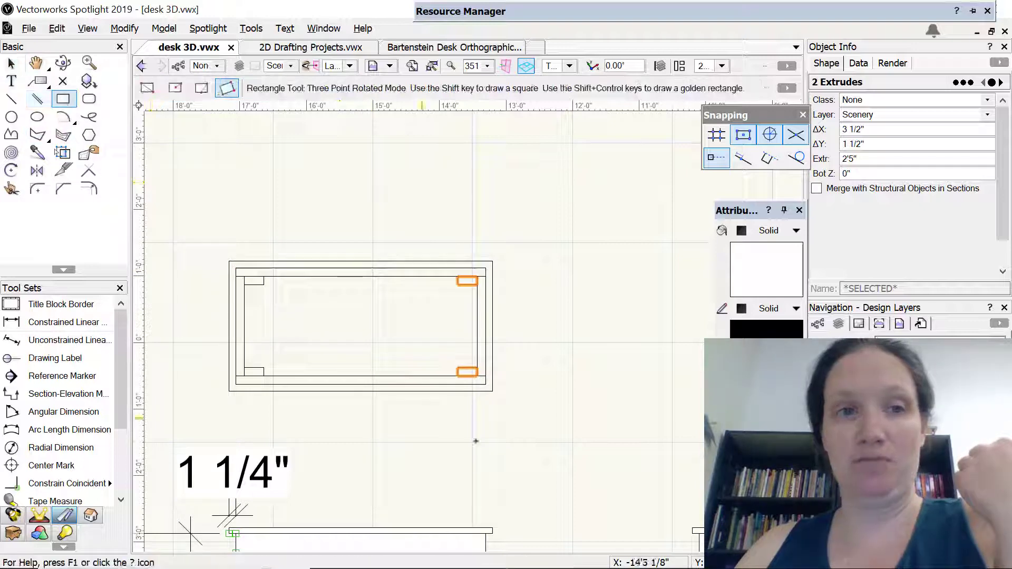
left_click(458, 284)
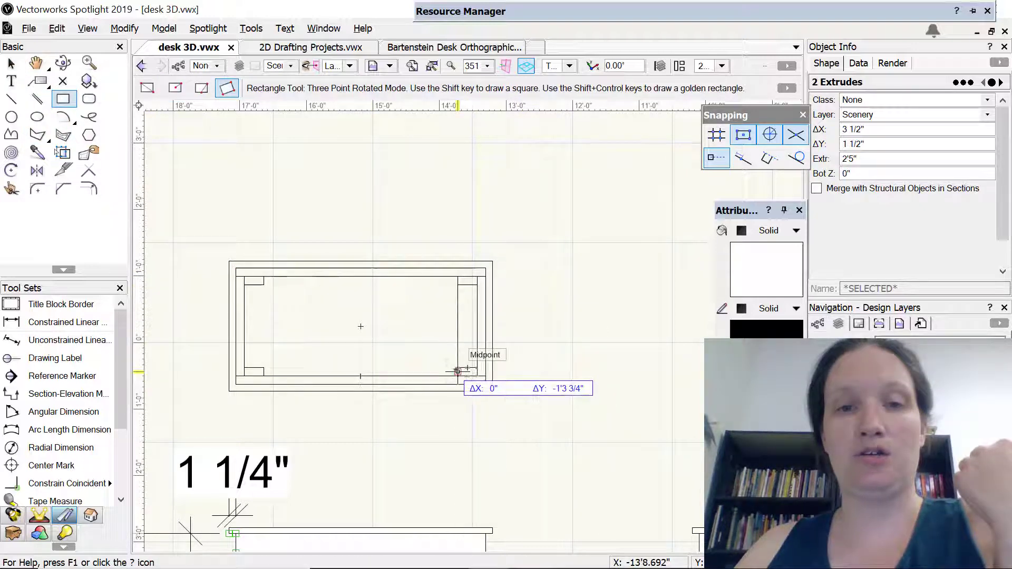
scroll(457, 371, "down", 3)
scroll(460, 366, "up", 8)
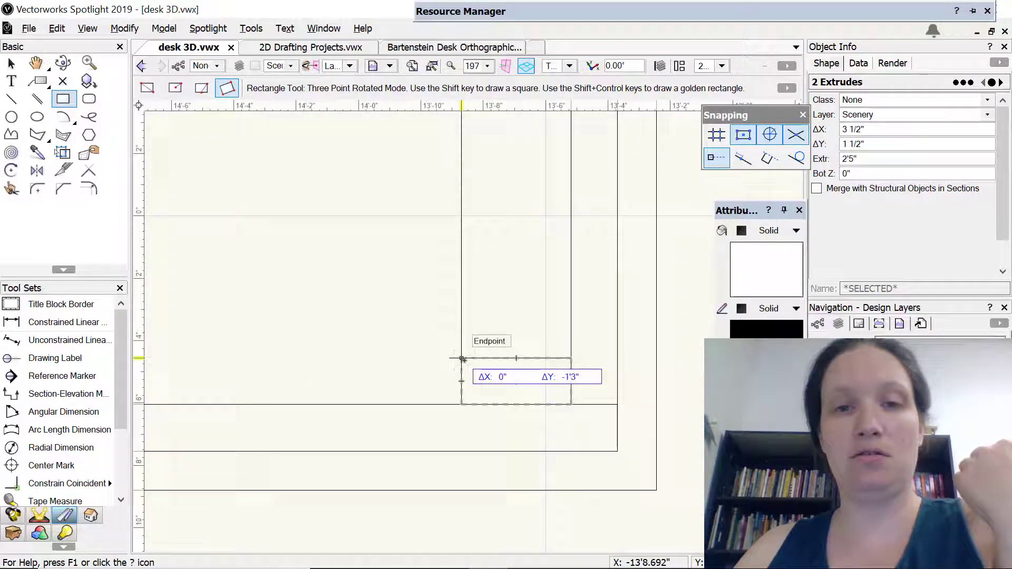
left_click(570, 347)
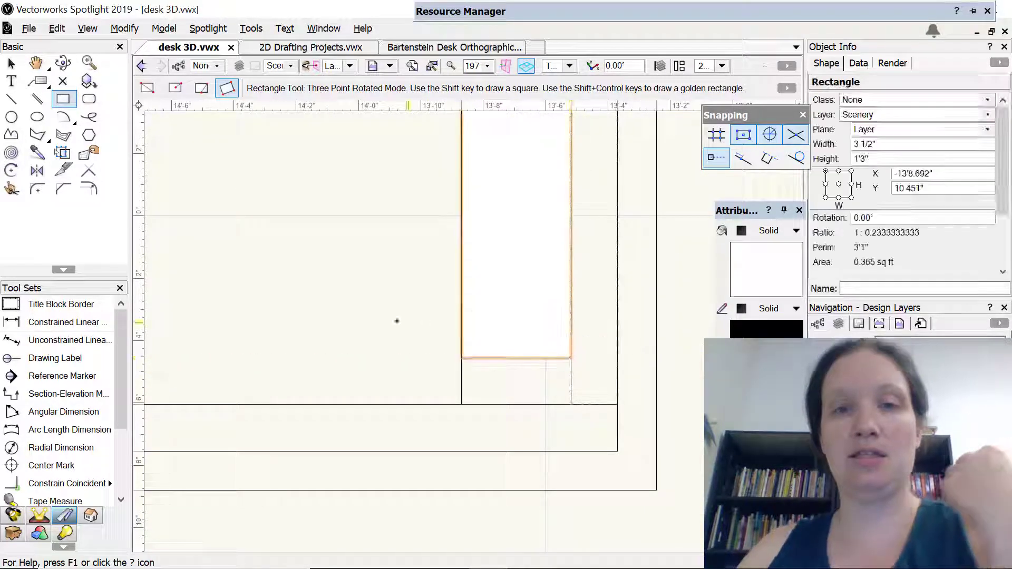
Extrude the right stretcher's rectangle by 1 1/2" and check its position between the leg bottoms in 3D
key("ctrl+e")
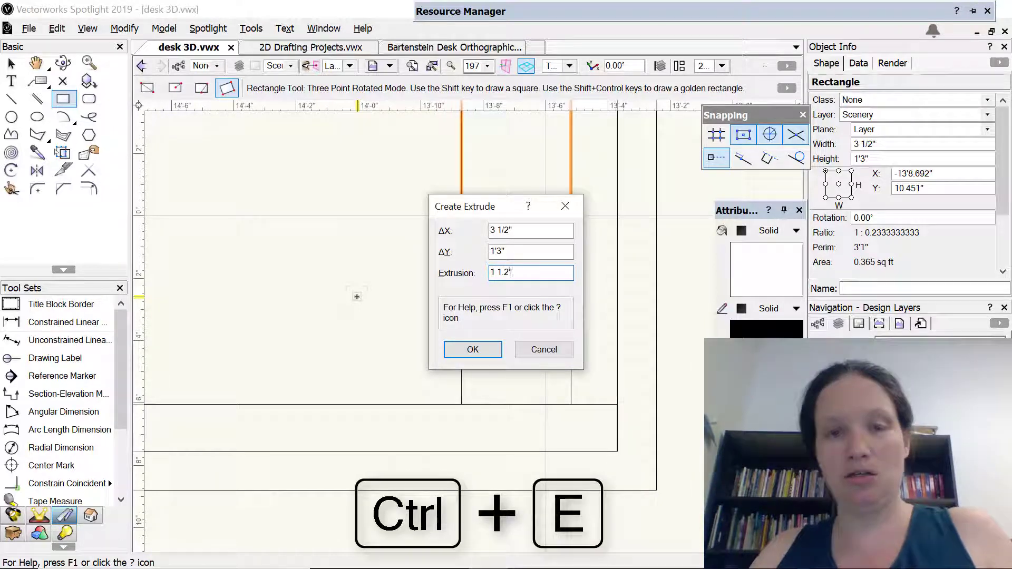
type("1 1/")
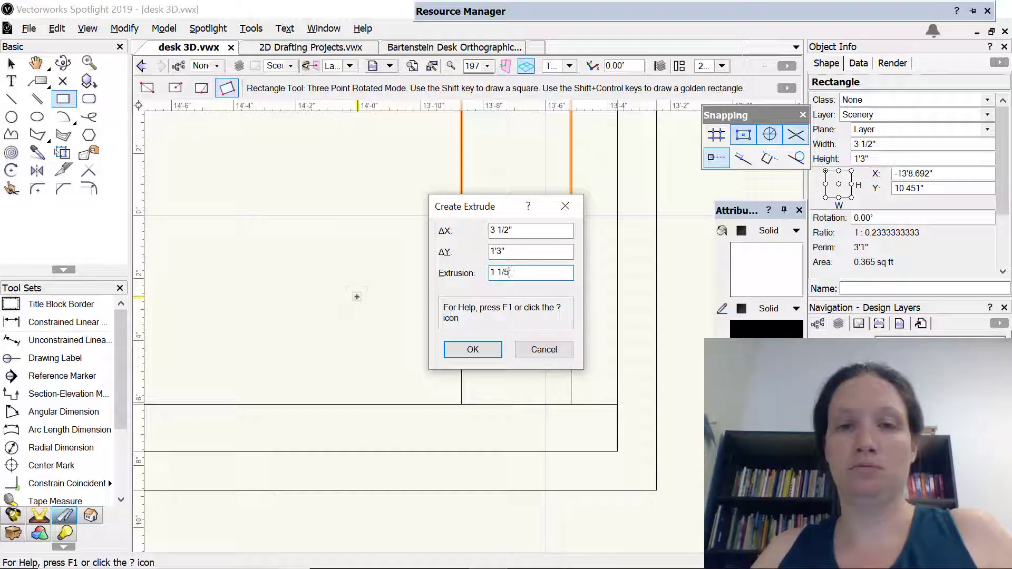
key("Return")
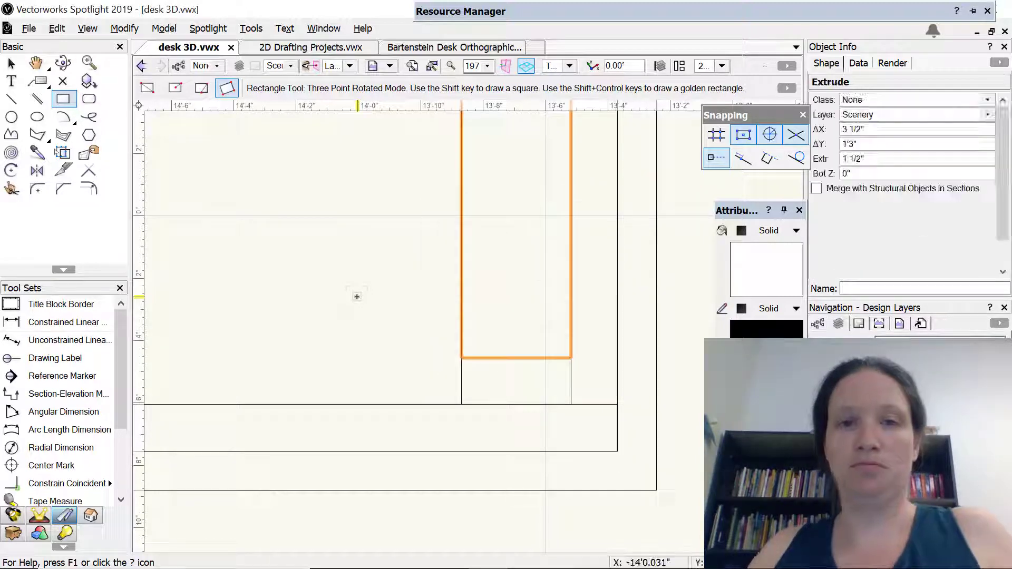
key("shift+c")
middle_click_drag(351, 334, 358, 334)
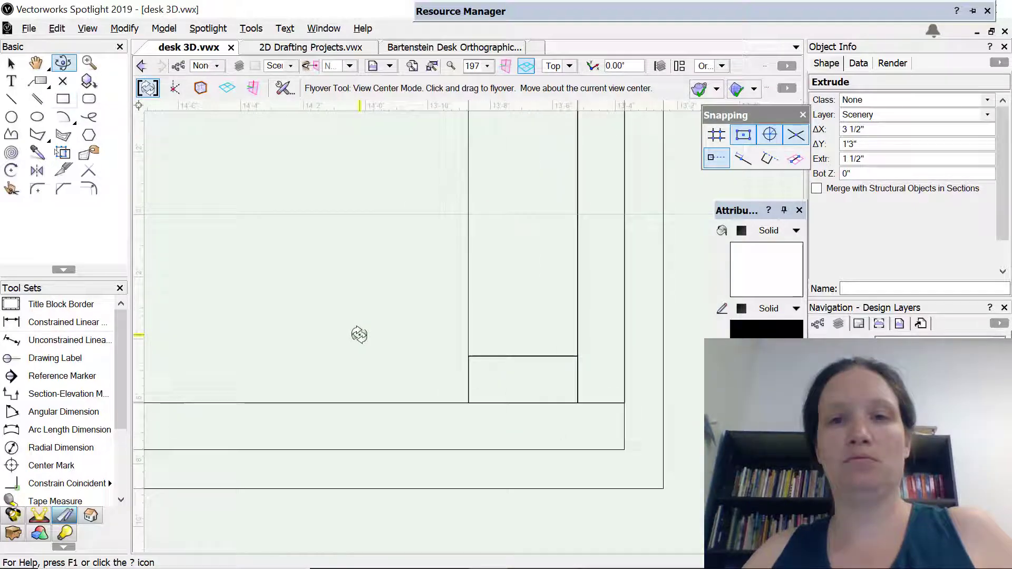
scroll(360, 334, "down", 3)
left_click_drag(374, 330, 332, 162)
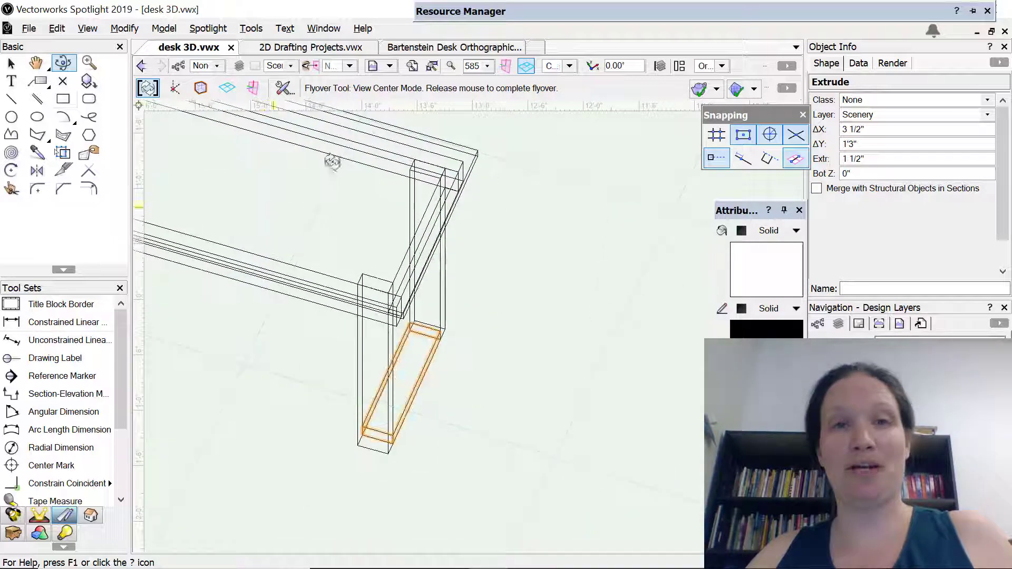
Mirror a duplicate of the right stretcher across the desk's vertical centerline, placing it between the left legs, and check it in 3D
left_click(570, 66)
left_click(574, 83)
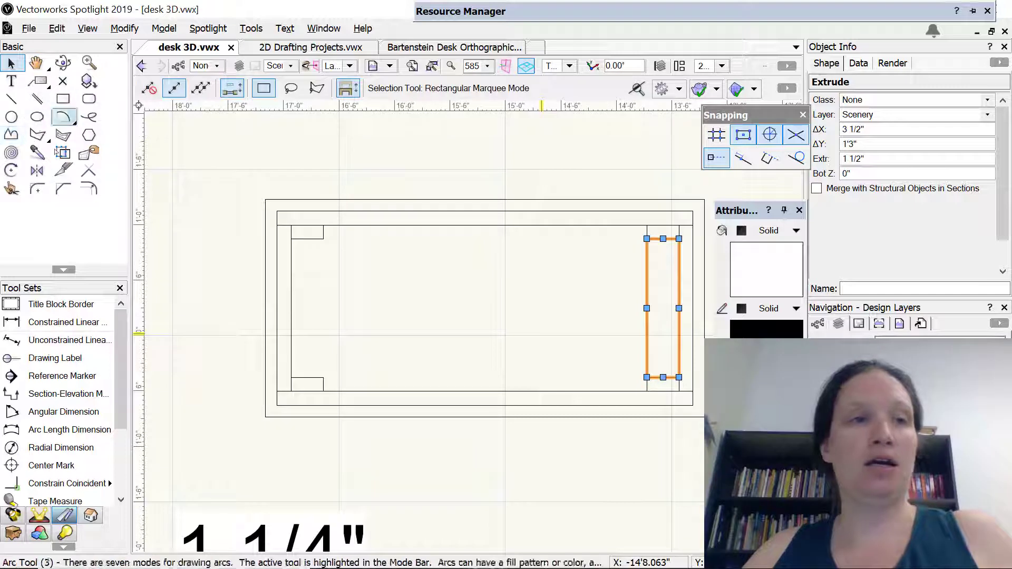
left_click(36, 170)
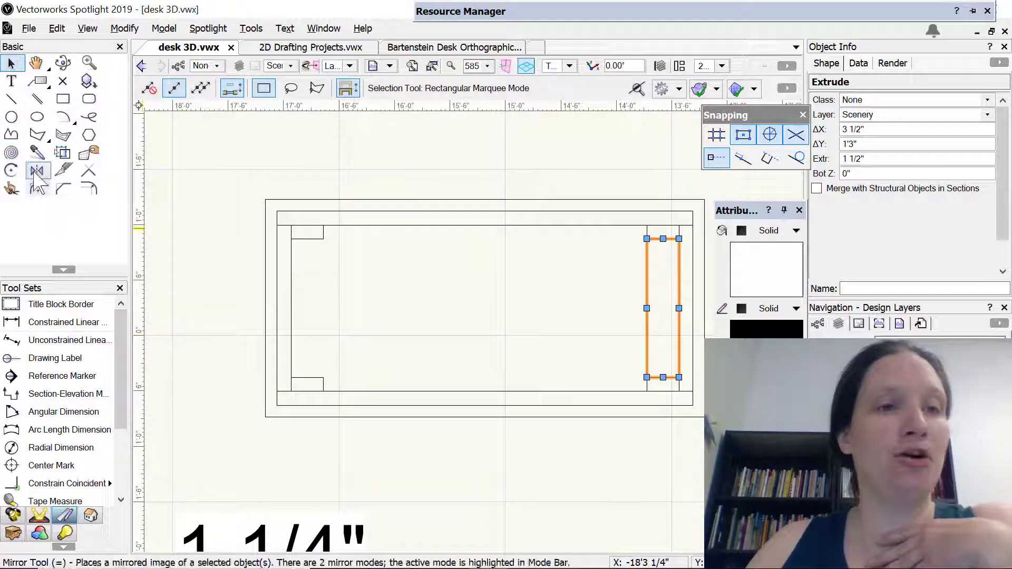
left_click(484, 226)
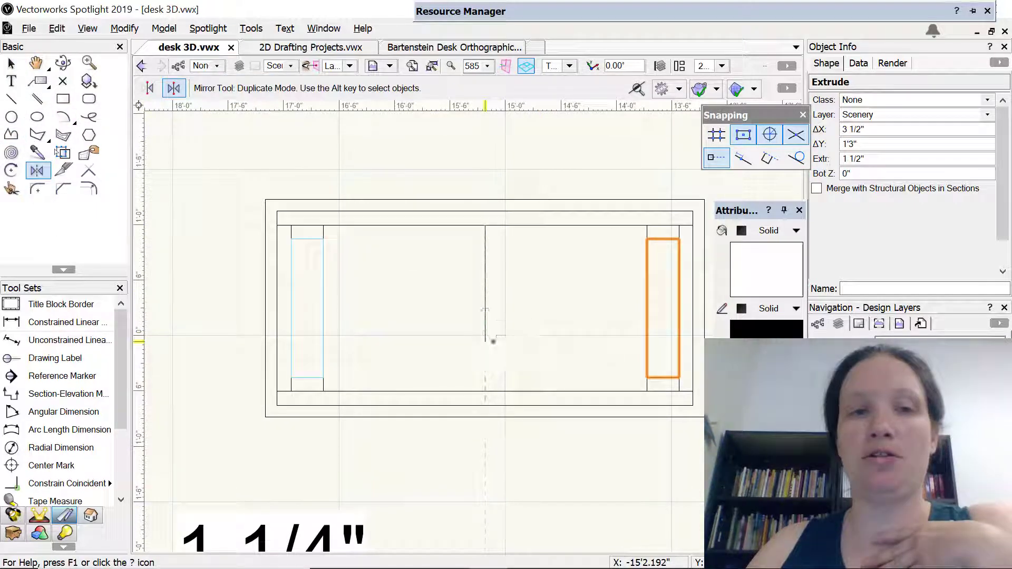
left_click(493, 341)
key("c")
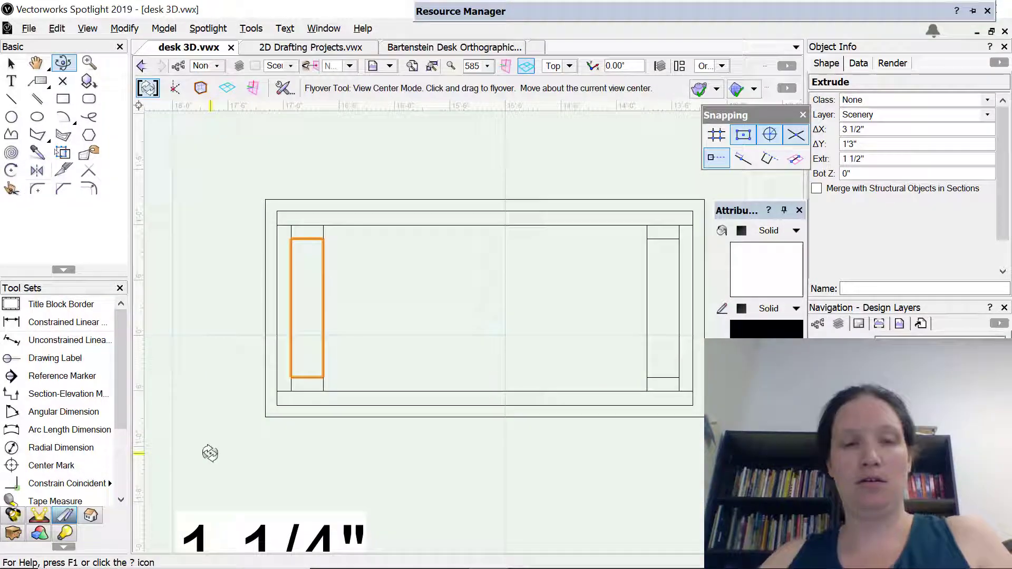
left_click_drag(210, 453, 373, 195)
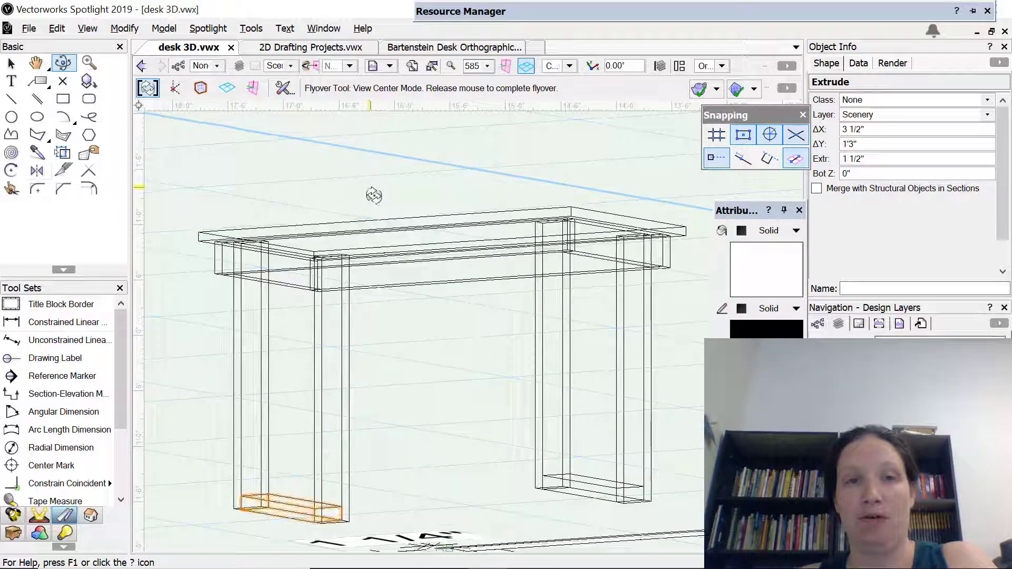
Copy the X brace polygon from the desk's side view and paste it in the empty space beside the plan view
left_click(569, 66)
left_click(560, 82)
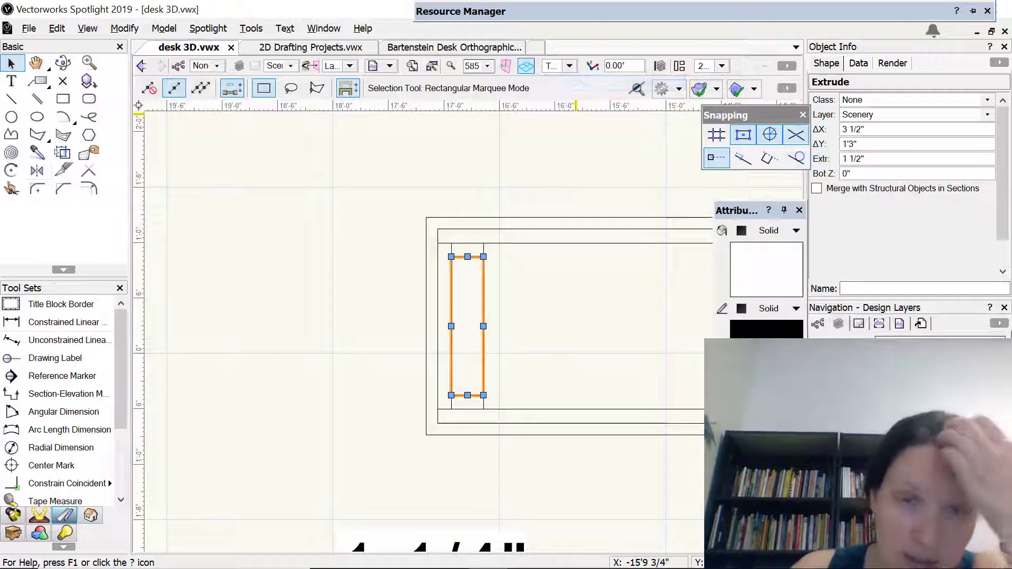
scroll(695, 407, "up", 1)
scroll(622, 335, "down", 4)
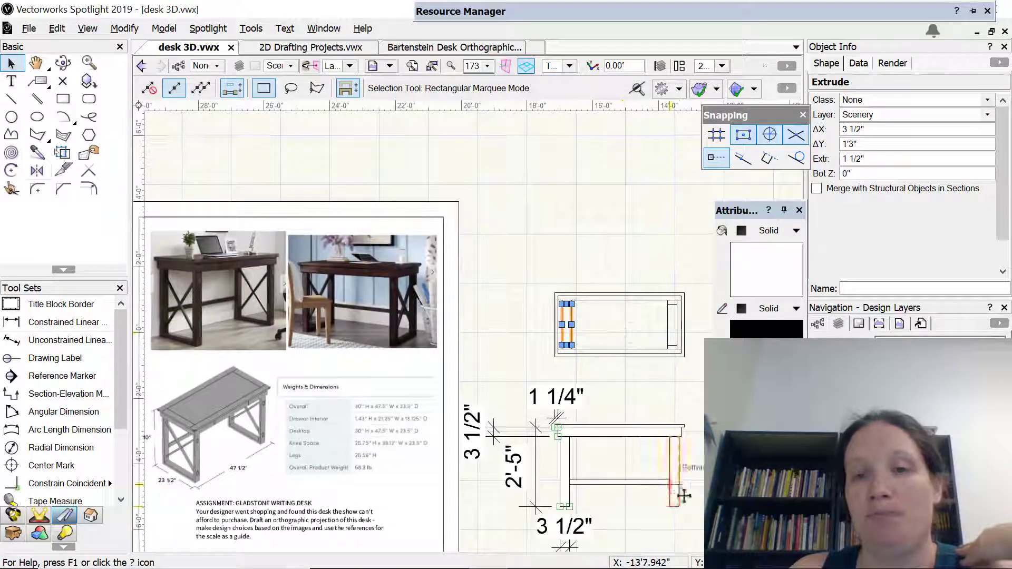
mouse_move(700, 452)
middle_mouse_down()
mouse_move(510, 205)
mouse_move(457, 176)
mouse_move(391, 298)
mouse_move(377, 424)
mouse_move(409, 379)
middle_mouse_up()
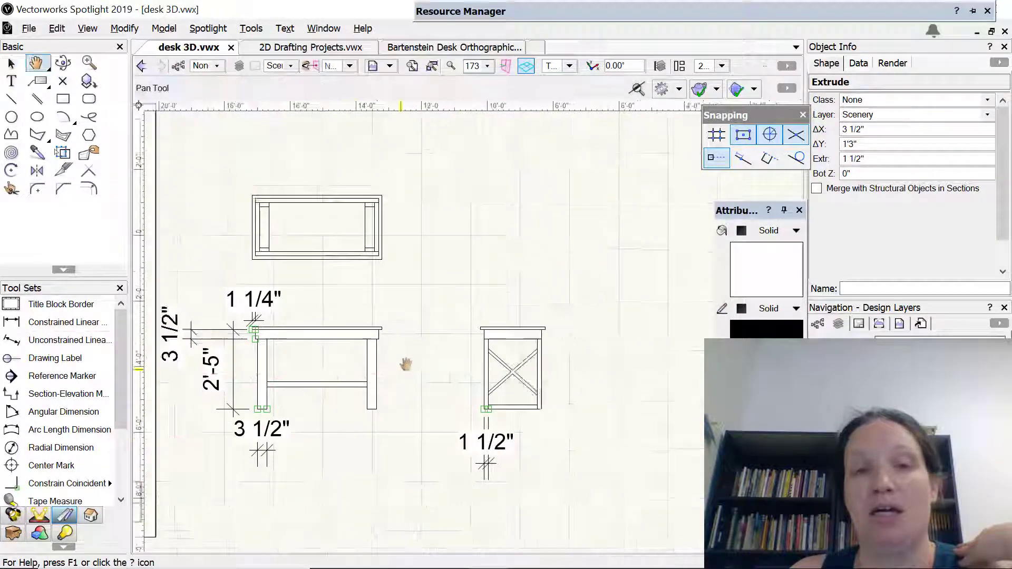
left_click(517, 368)
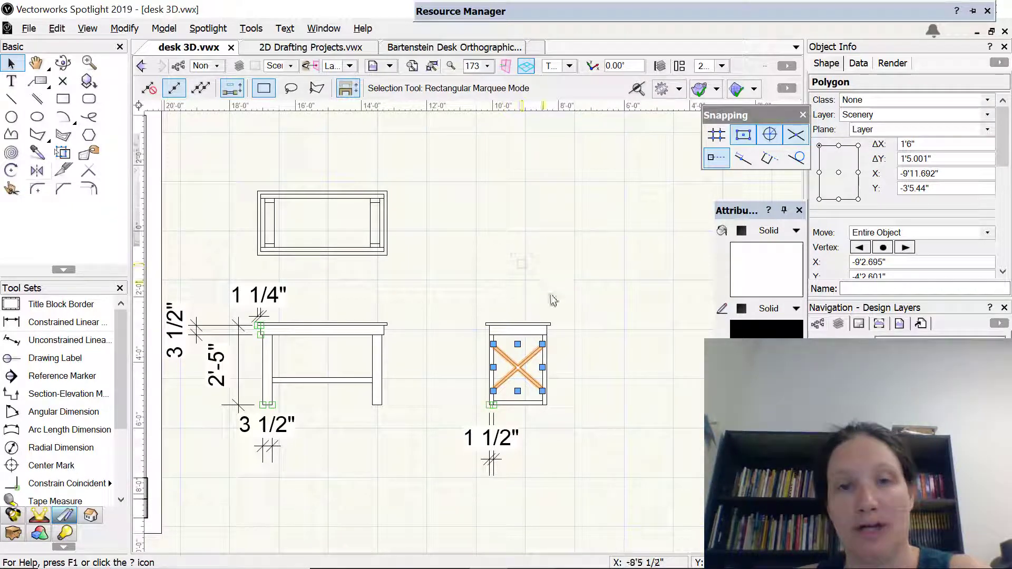
key("ctrl+c")
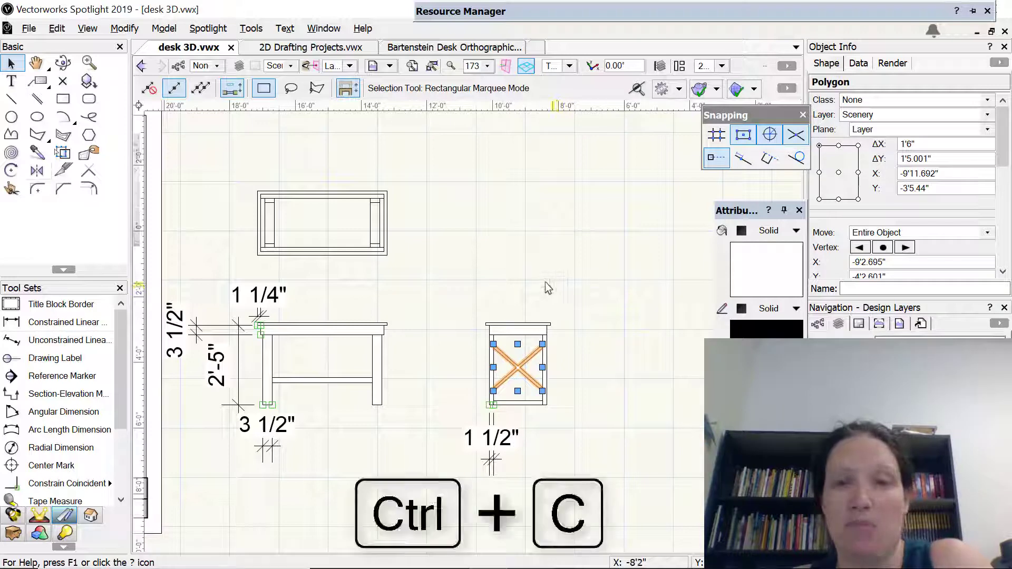
left_click(459, 216)
key("ctrl+v")
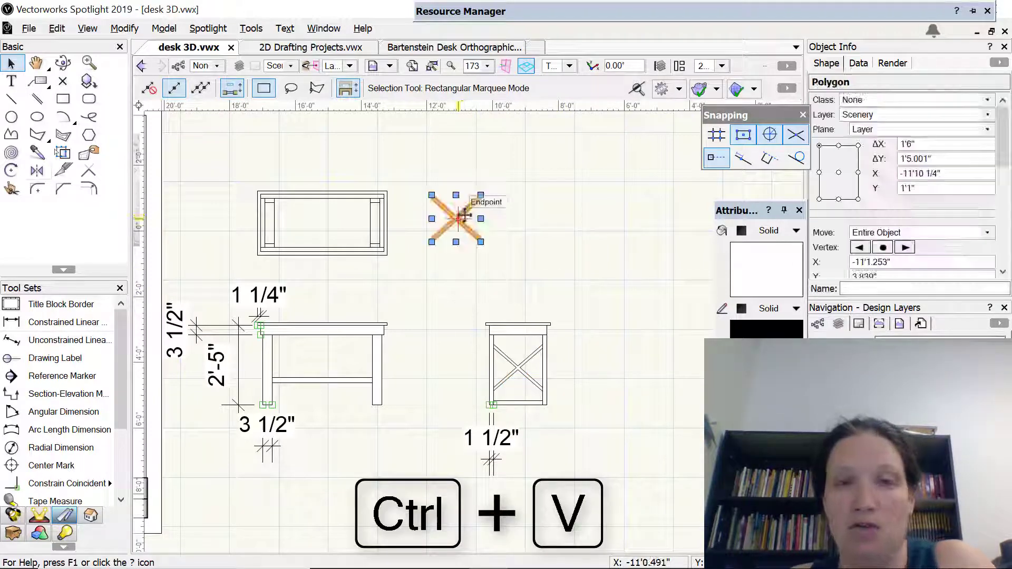
Add an unconstrained linear dimension across the thickness of the copied X brace's upper left arm
scroll(463, 215, "down", 2)
scroll(466, 213, "up", 4)
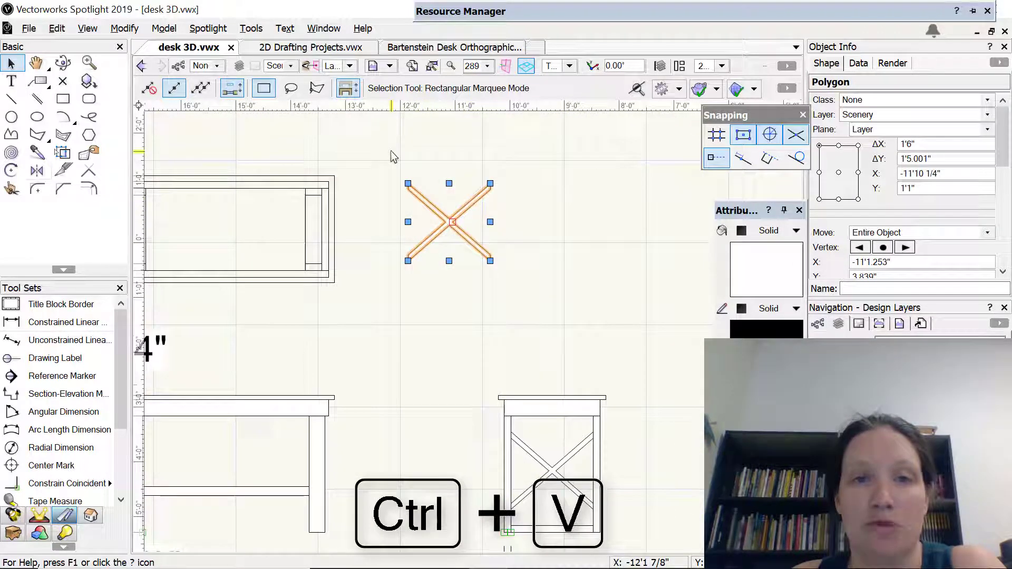
scroll(390, 178, "up", 2)
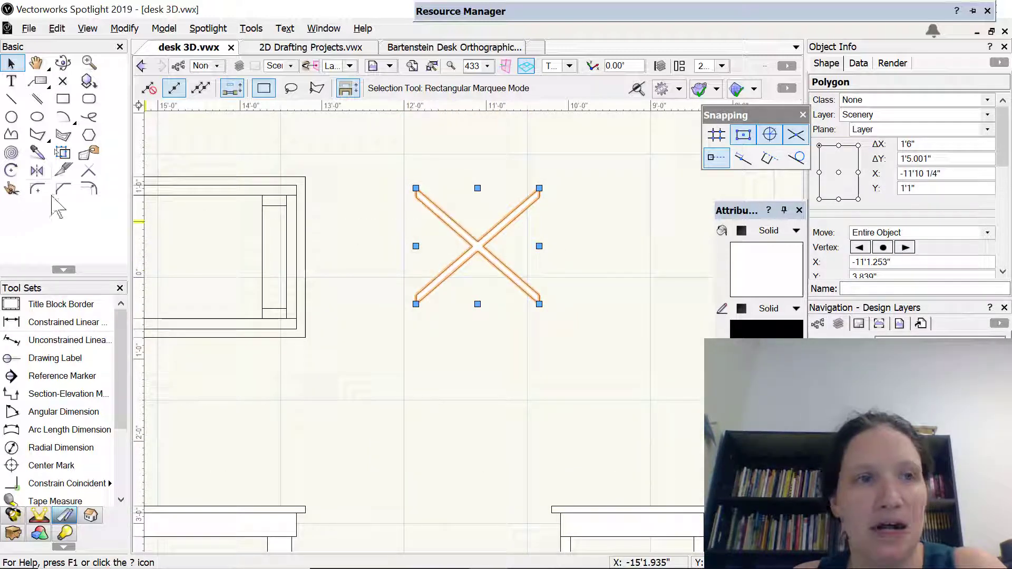
left_click(58, 340)
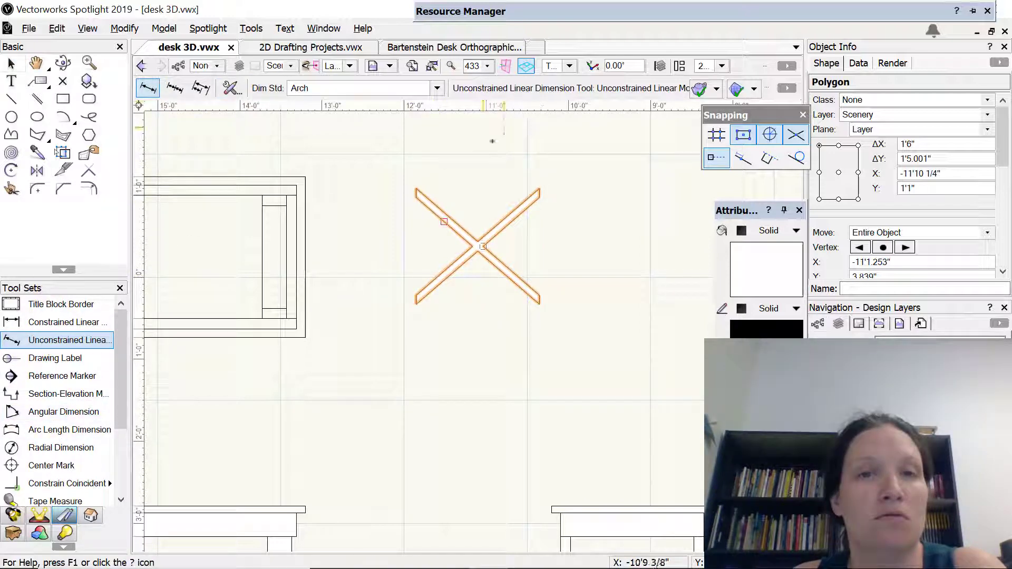
scroll(483, 142, "down", 1)
scroll(433, 181, "up", 4)
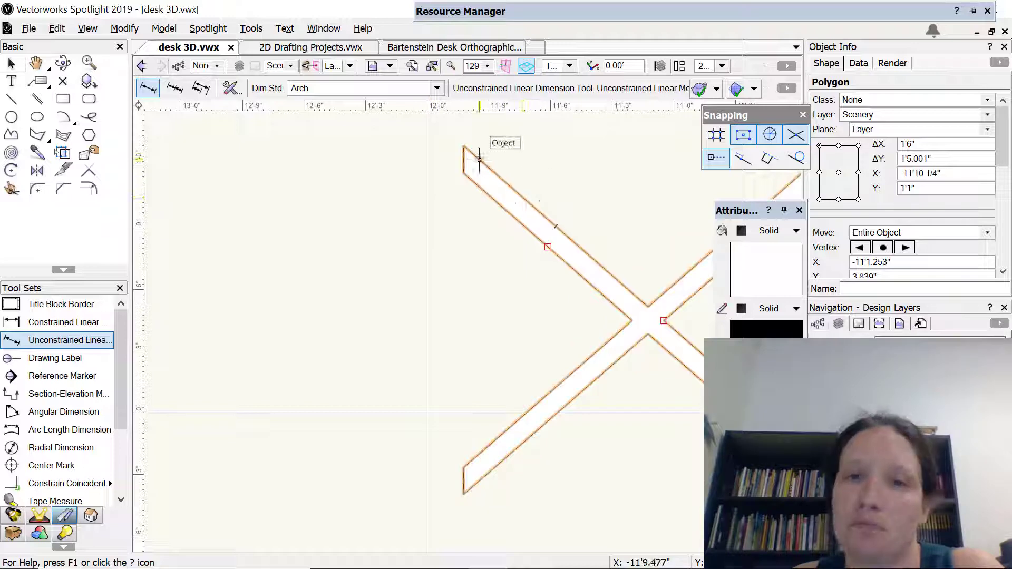
left_click(462, 173)
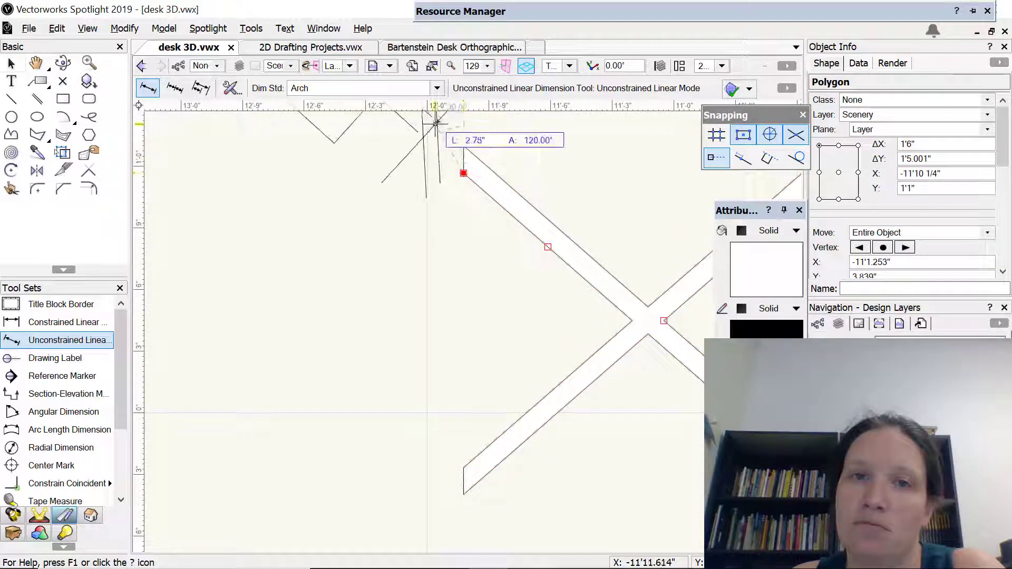
left_click(436, 124)
scroll(438, 154, "down", 5)
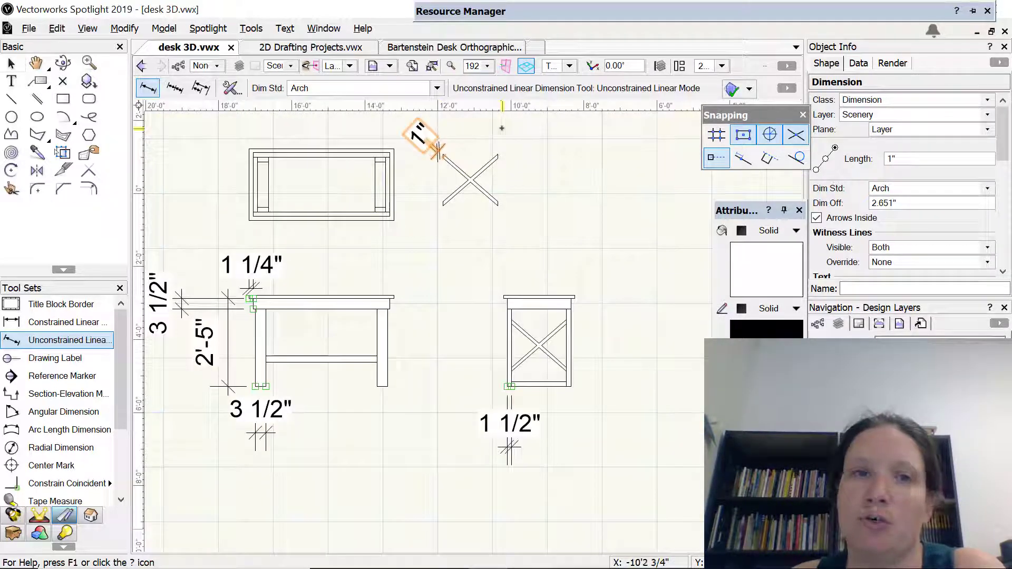
Undo the dimension on the copied X brace and extrude the brace polygon by 1"
key("ctrl+z")
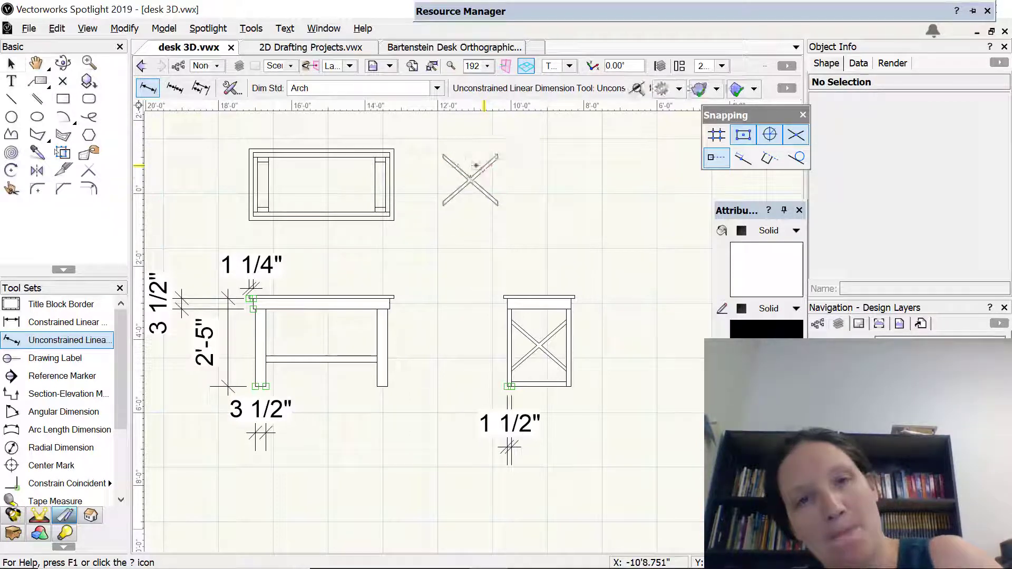
key("x")
left_click(470, 173)
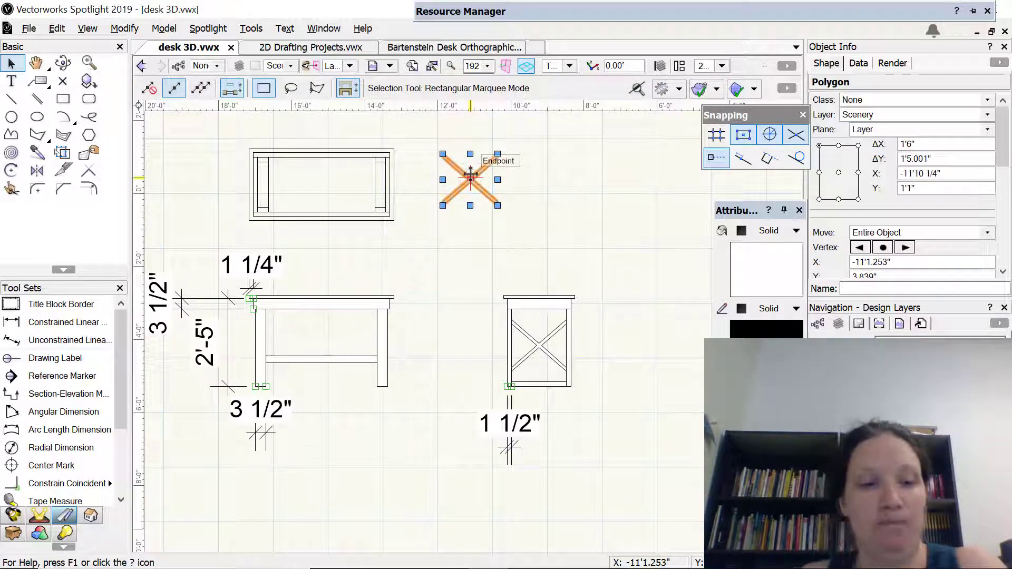
key("ctrl+e")
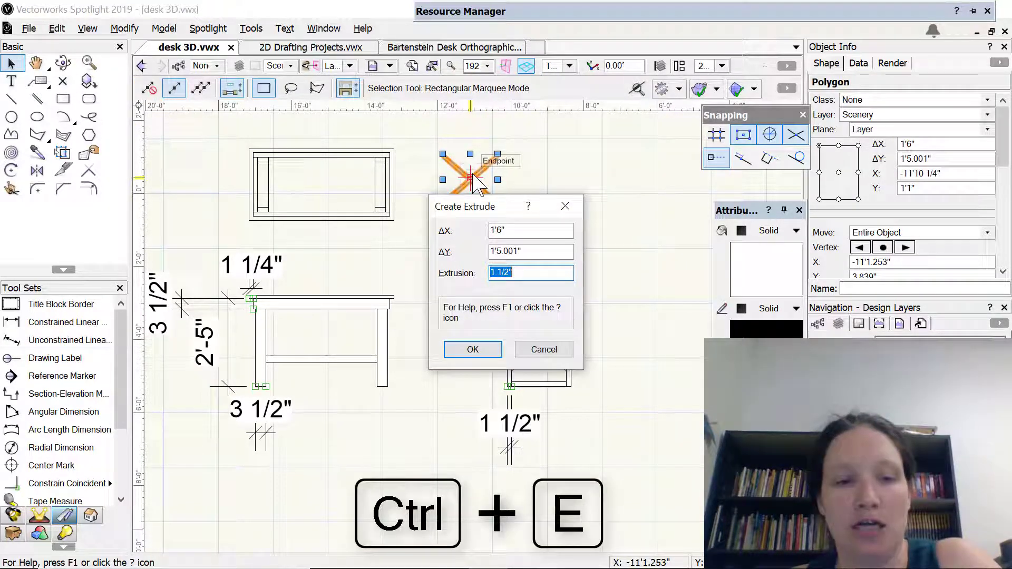
key("Return")
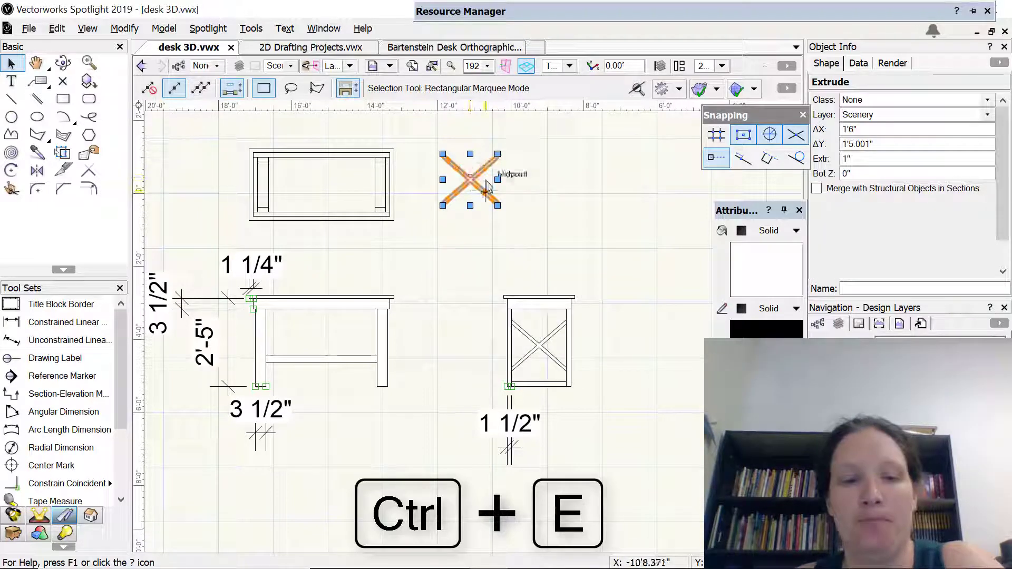
Stand the flat X brace extrusion upright in the Front view by rotating it 90° counterclockwise about its lower left corner
key("shift+c")
left_click_drag(456, 228, 513, 159)
left_click(569, 65)
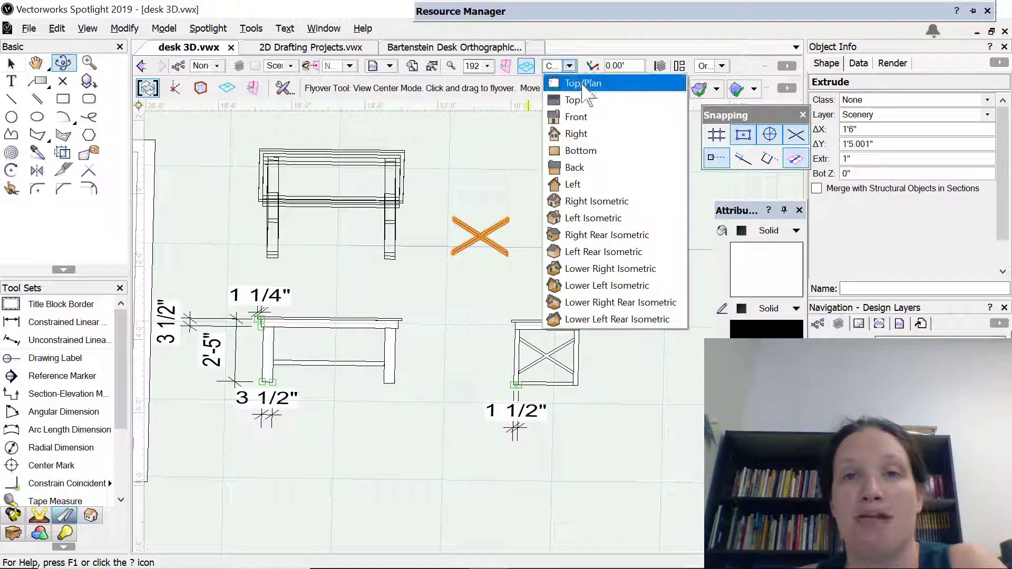
left_click(585, 118)
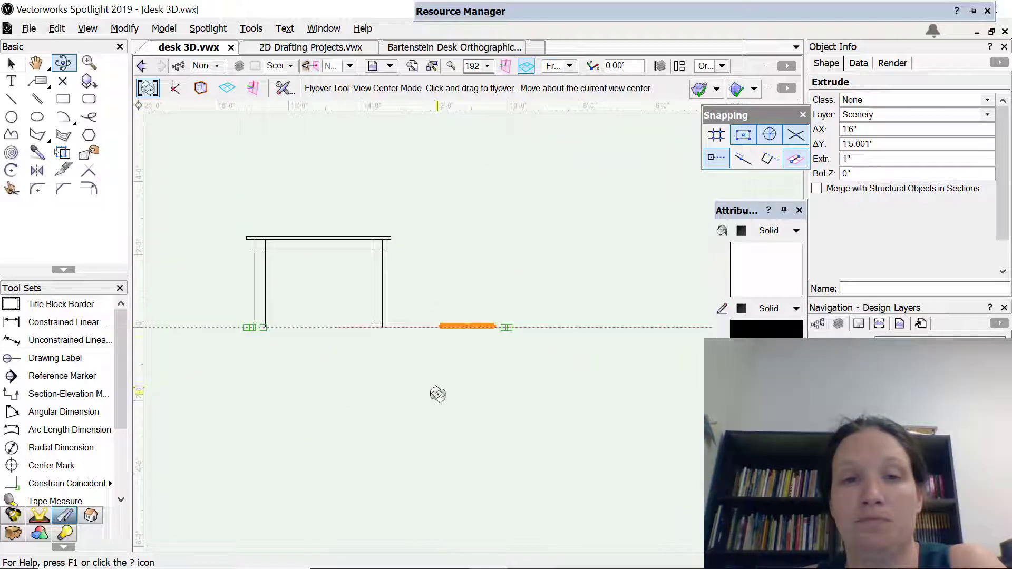
scroll(461, 338, "up", 3)
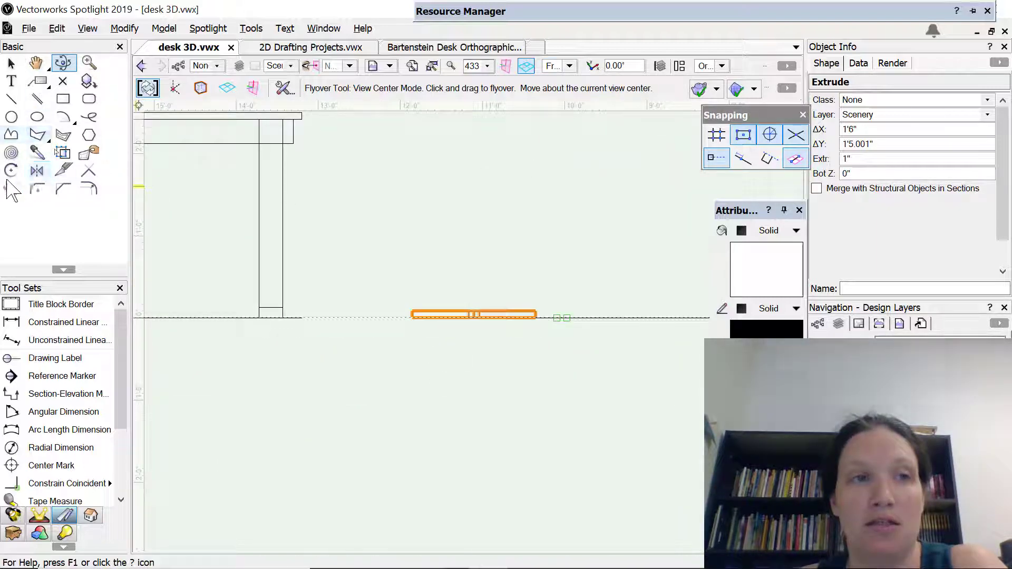
left_click(11, 170)
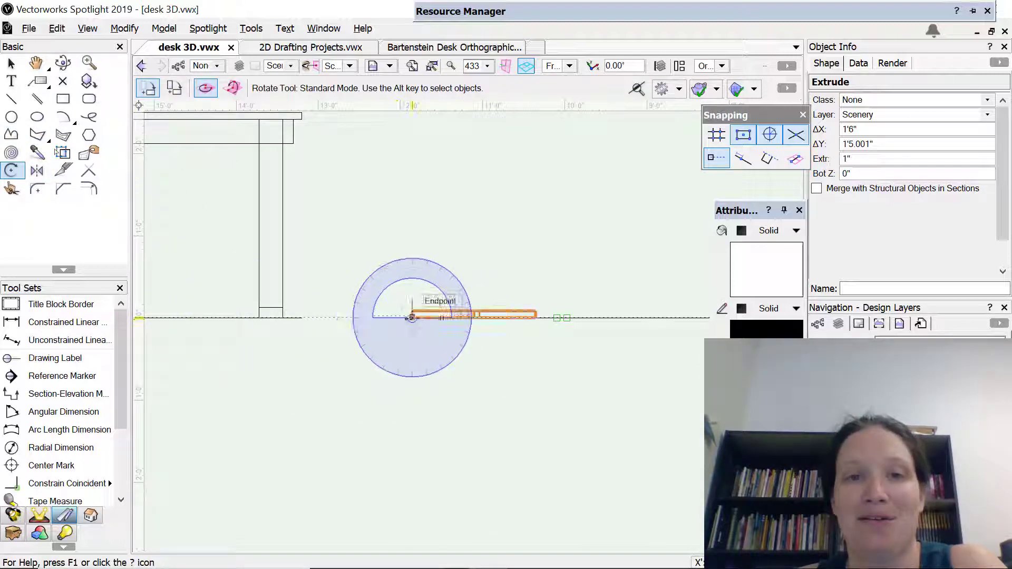
left_click(411, 317)
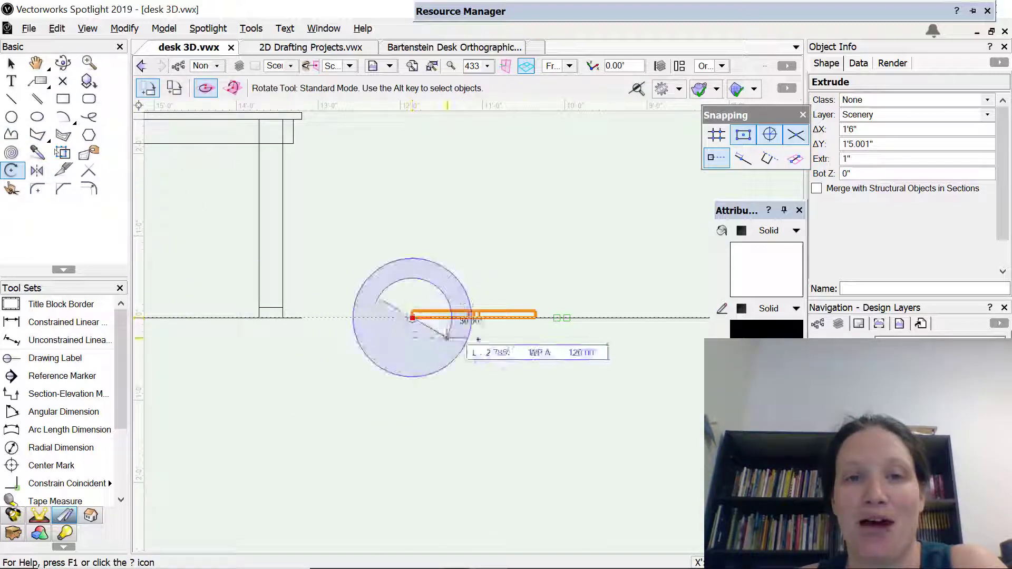
left_click(536, 317)
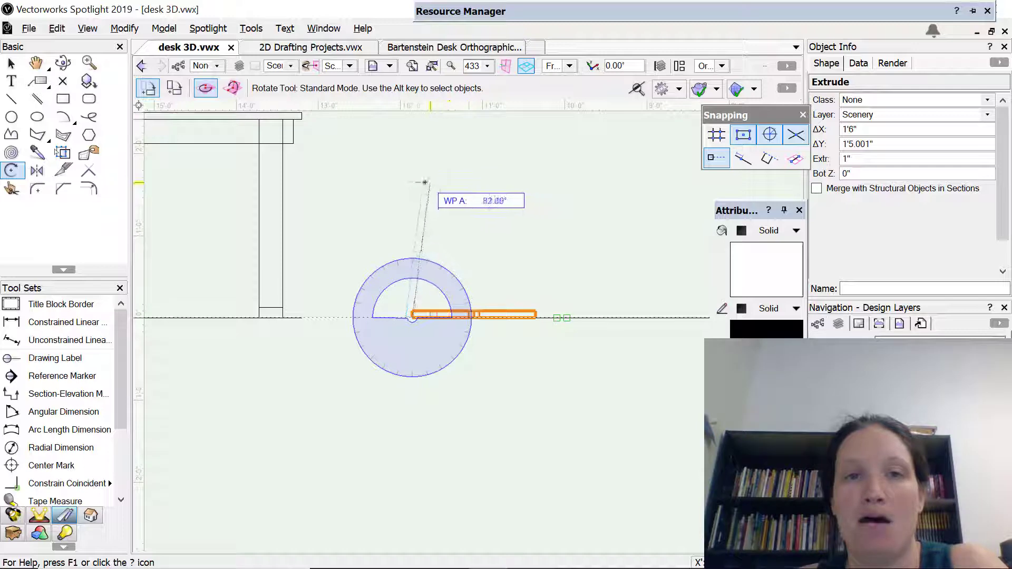
left_click(412, 182)
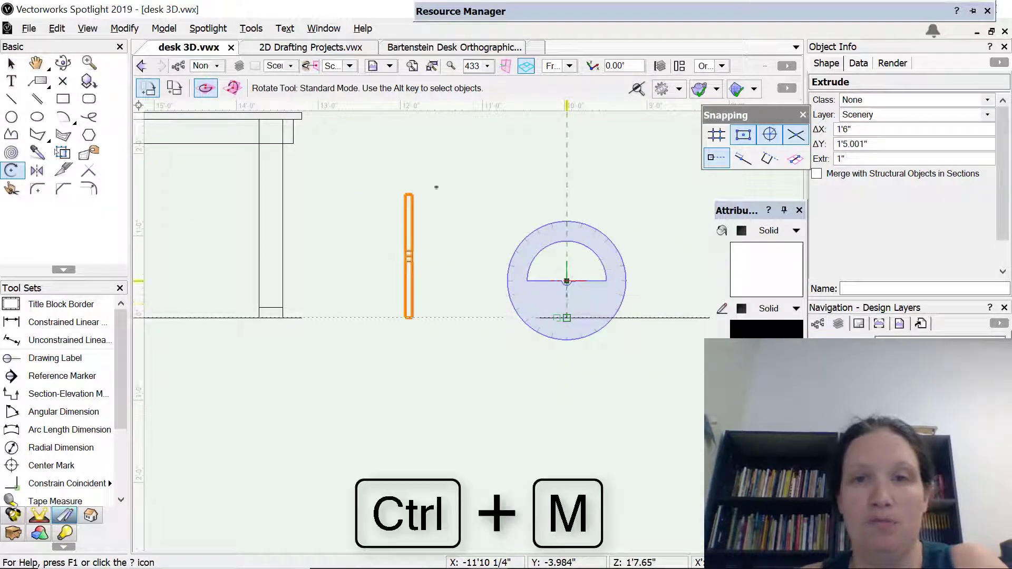
Move the upright X brace up with an X offset of 0" and a Y offset of 5"
left_click(11, 63)
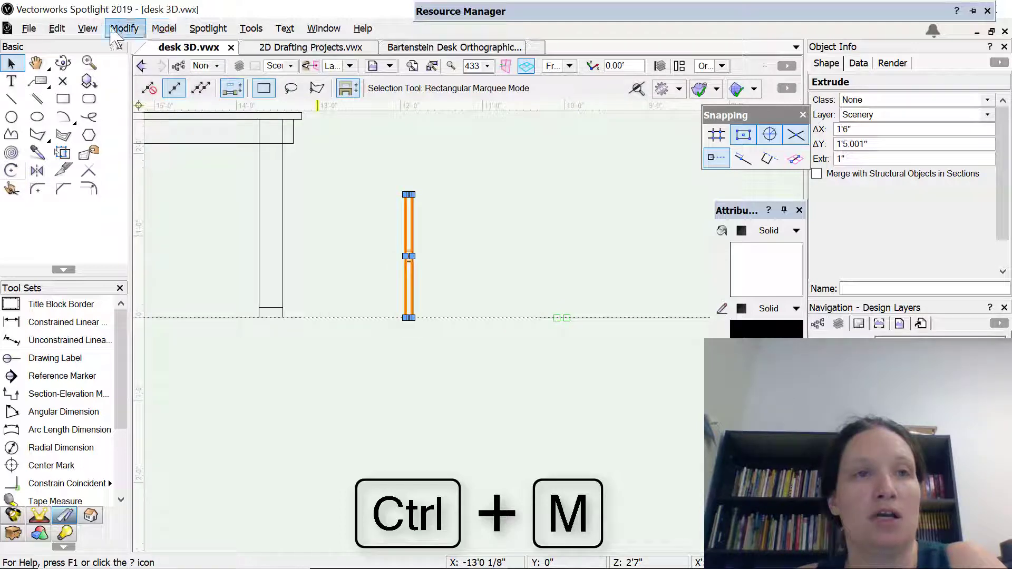
left_click(153, 28)
left_click(129, 28)
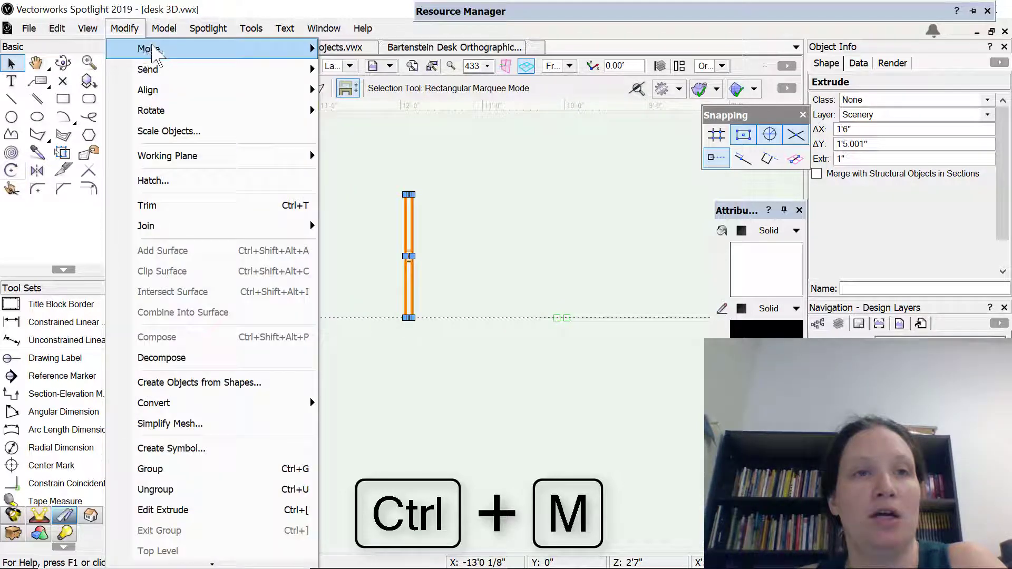
mouse_move(225, 49)
left_click(348, 49)
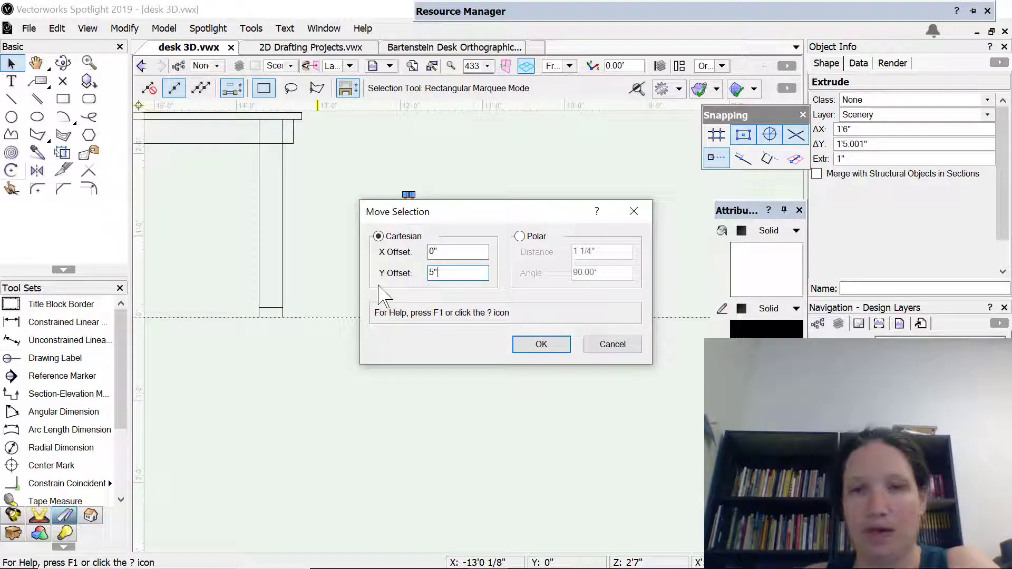
key("Return")
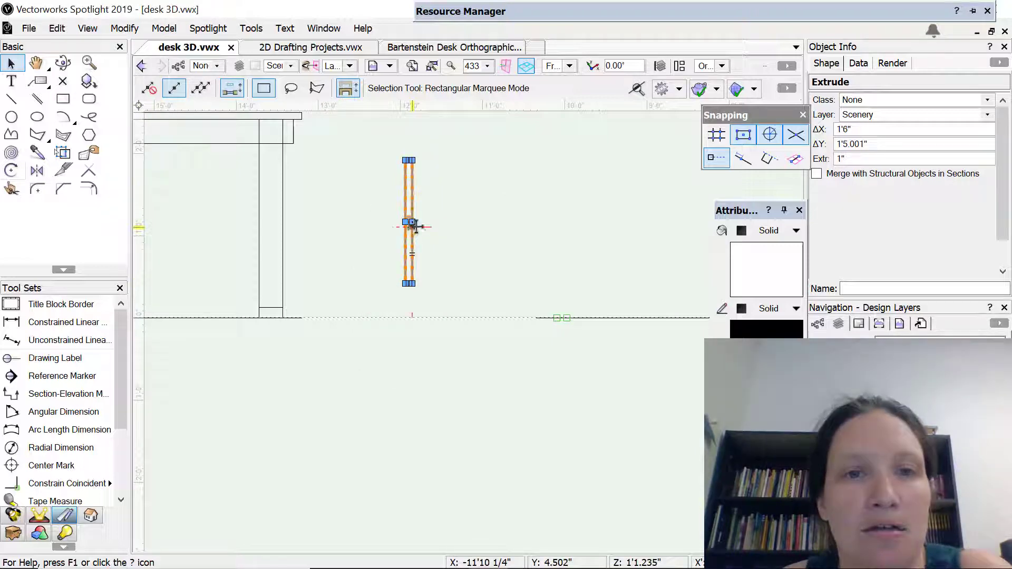
Move the X brace horizontally to align with the midpoint of the right leg's stretcher, keeping its height, and check it in 3D
scroll(412, 222, "down", 1)
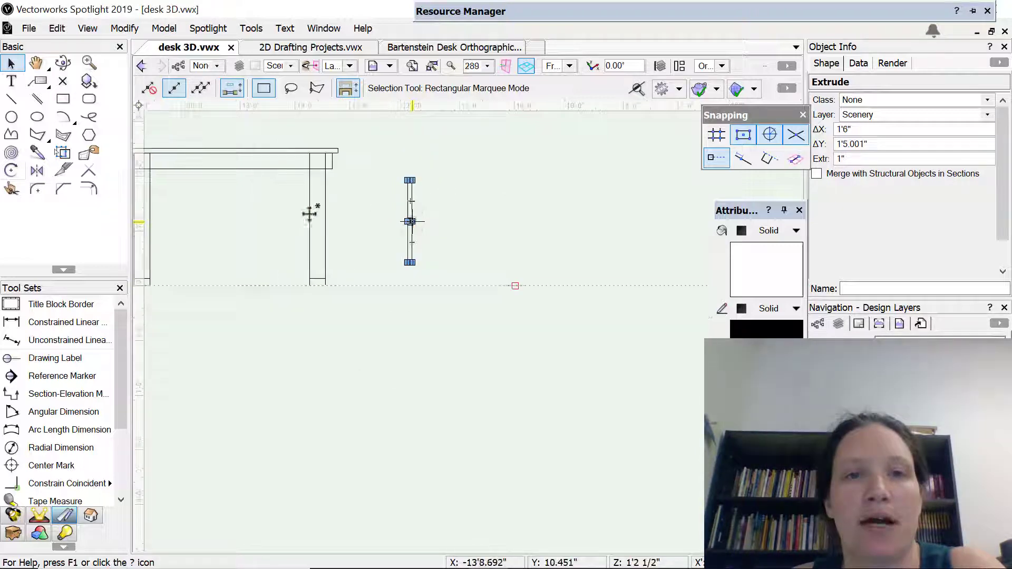
scroll(316, 210, "up", 3)
middle_click_drag(440, 233, 448, 183)
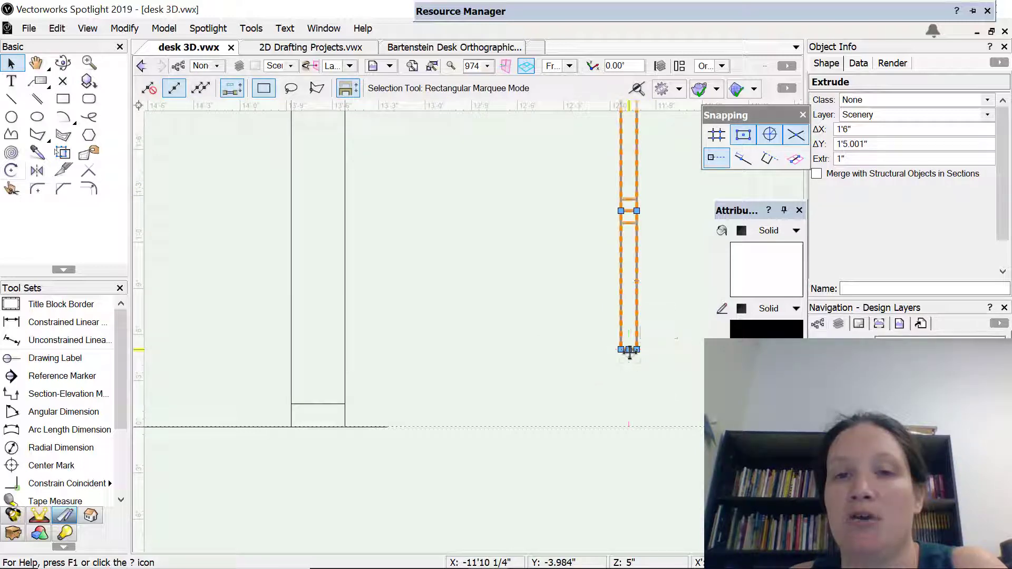
left_click_drag(629, 352, 319, 403)
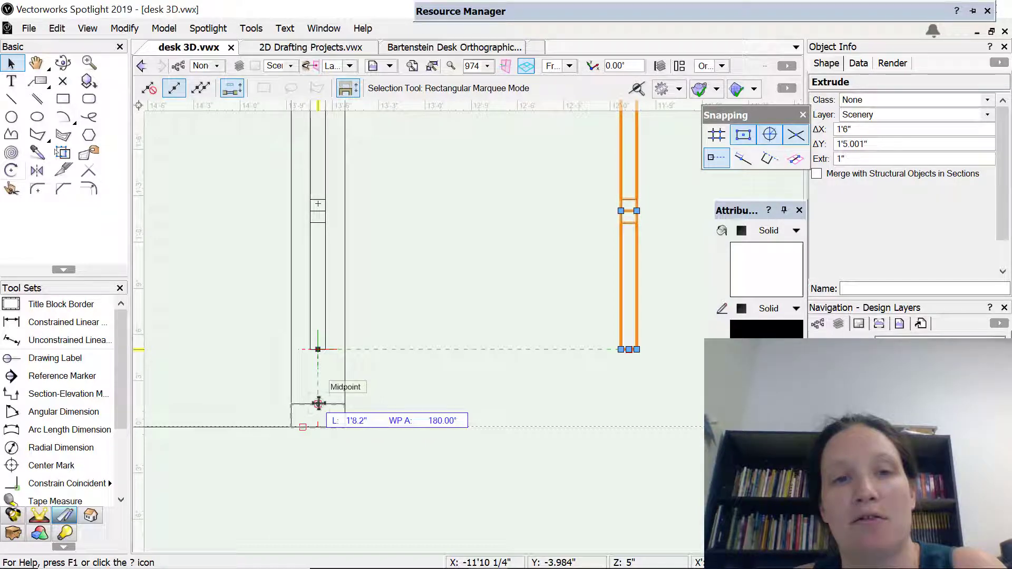
left_click_drag(318, 404, 318, 350)
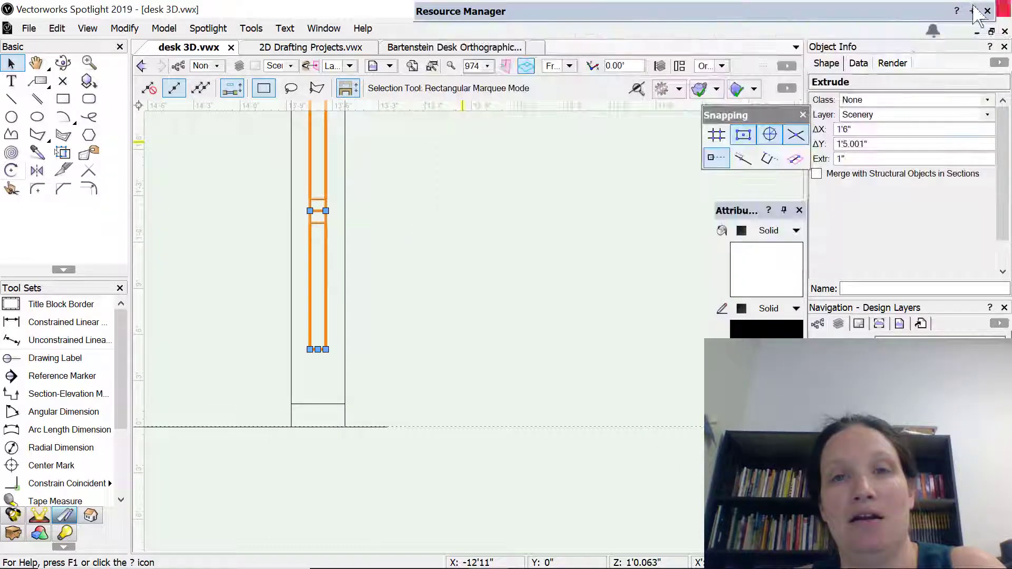
scroll(403, 379, "down", 4)
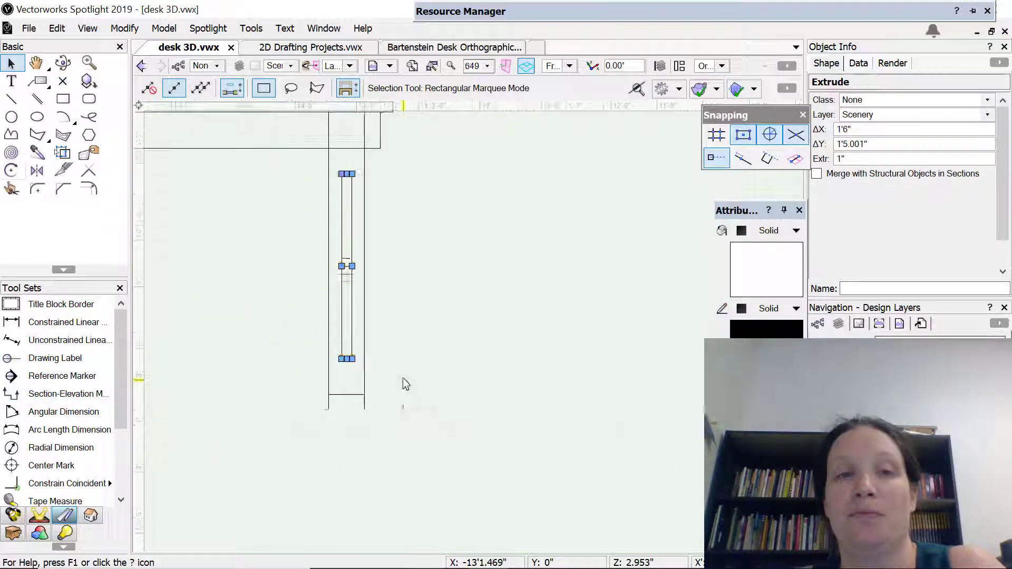
scroll(447, 348, "down", 2)
middle_click_drag(463, 345, 148, 422, "shift")
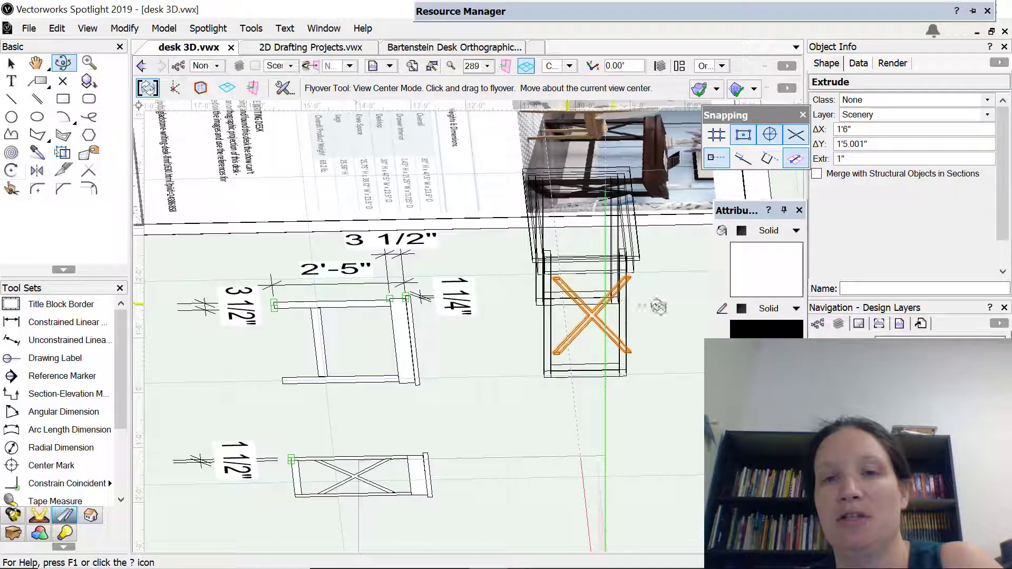
left_click_drag(463, 373, 738, 416)
left_click_drag(716, 364, 649, 341)
mouse_move(606, 11)
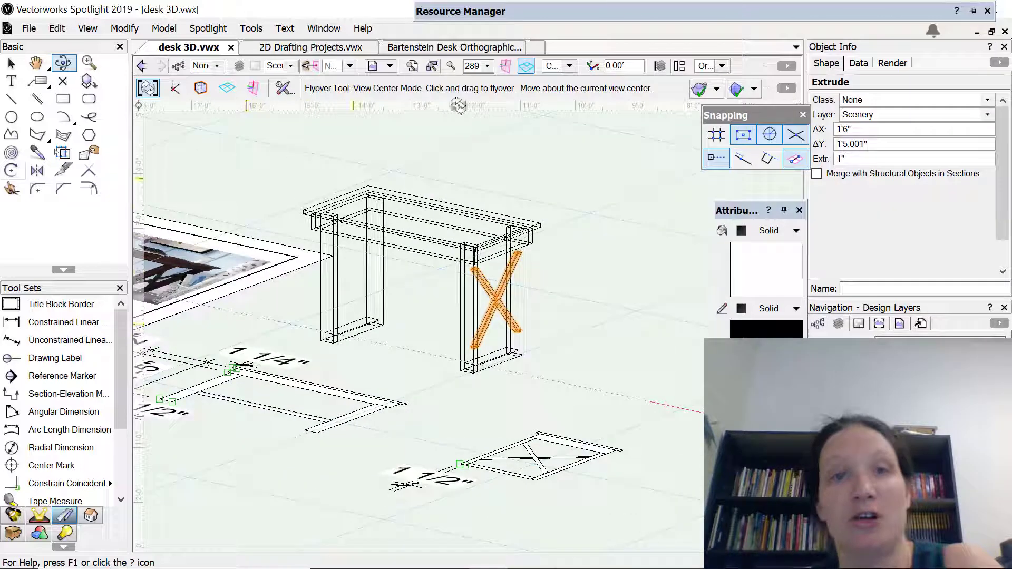
Rotate the X brace 90° about its center in the Right view so its arm ends are parallel to the legs
left_click(569, 65)
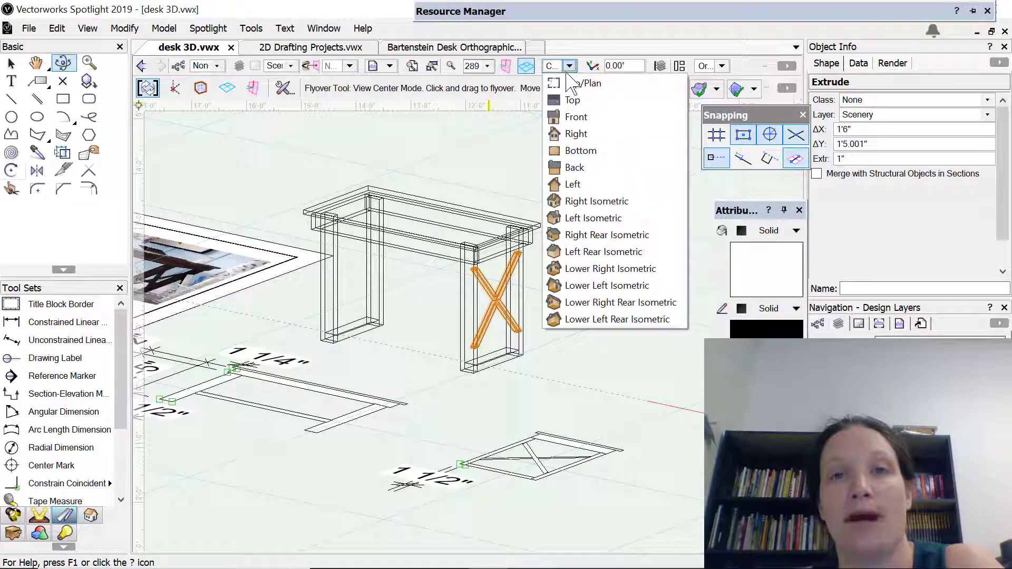
left_click(574, 136)
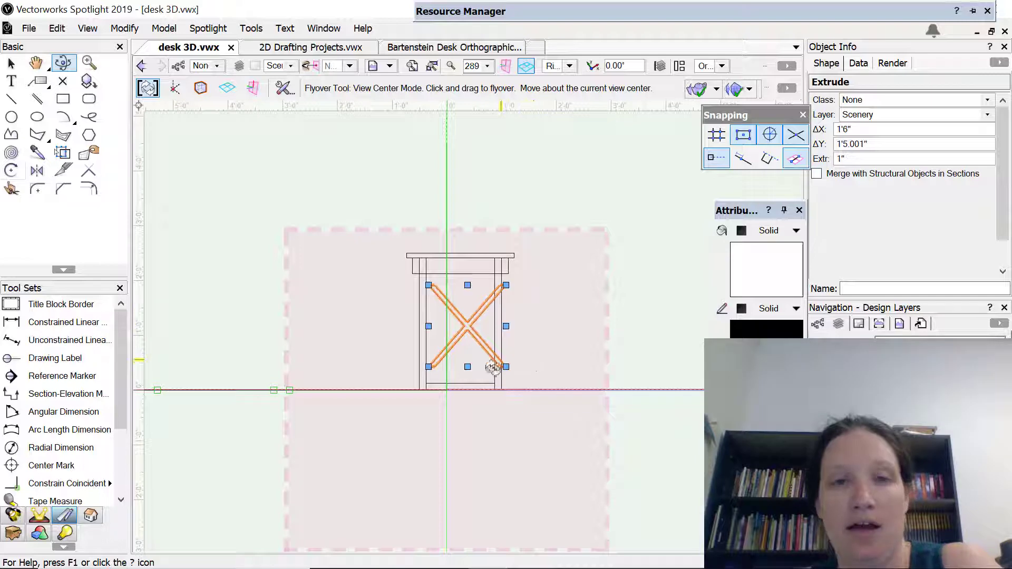
key("x")
scroll(485, 316, "up", 5)
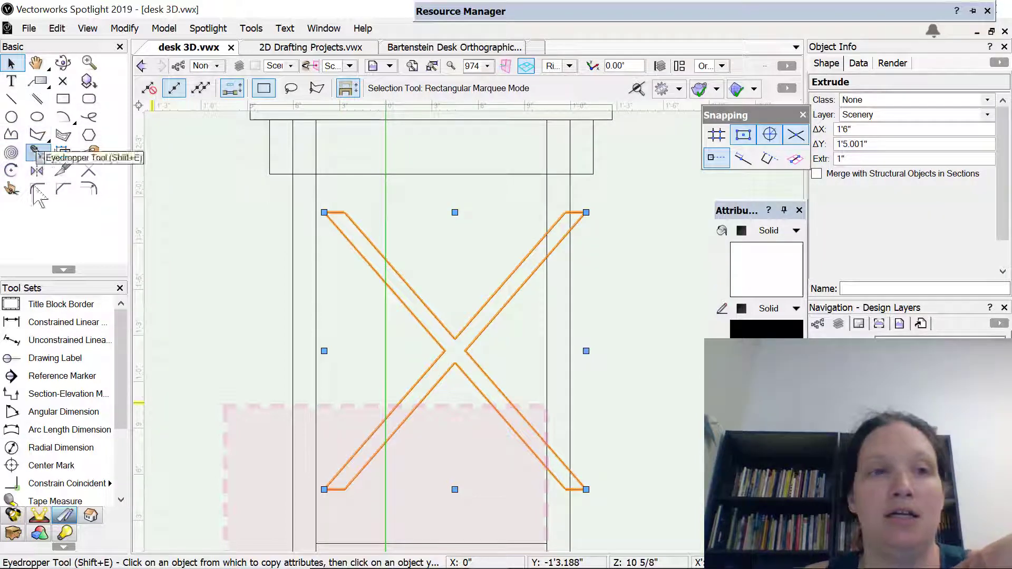
left_click(11, 171)
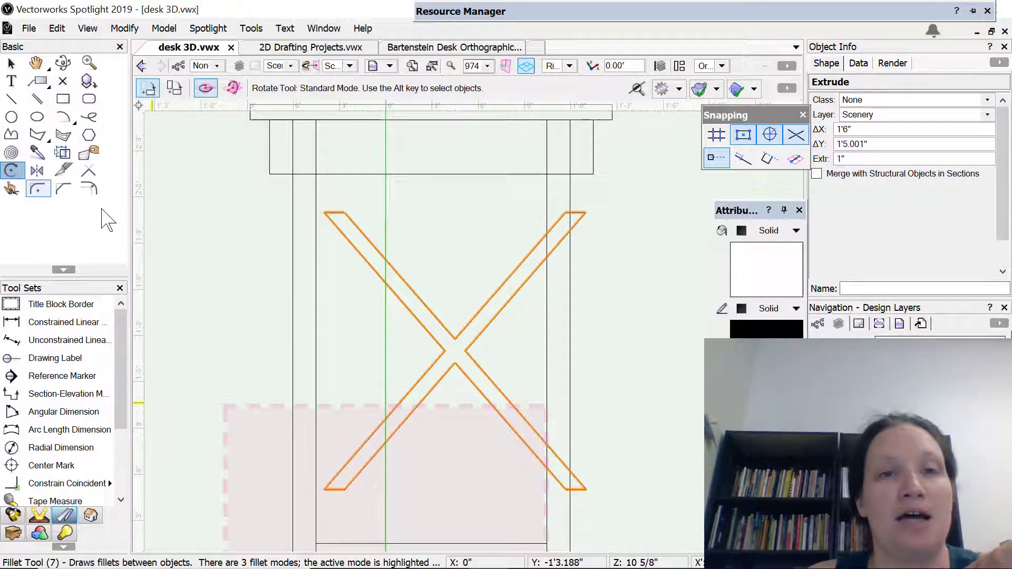
left_click(324, 212)
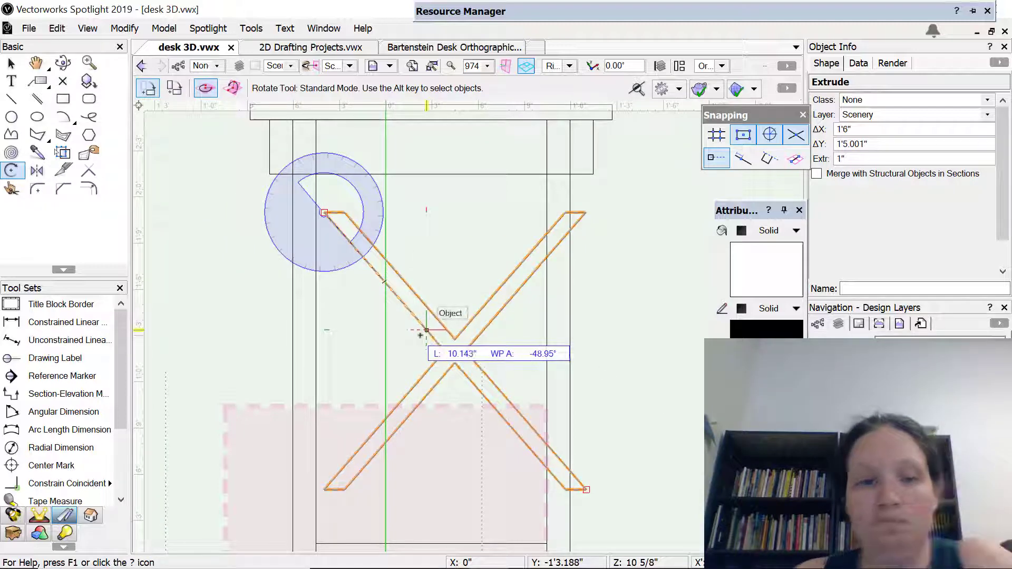
key("Escape")
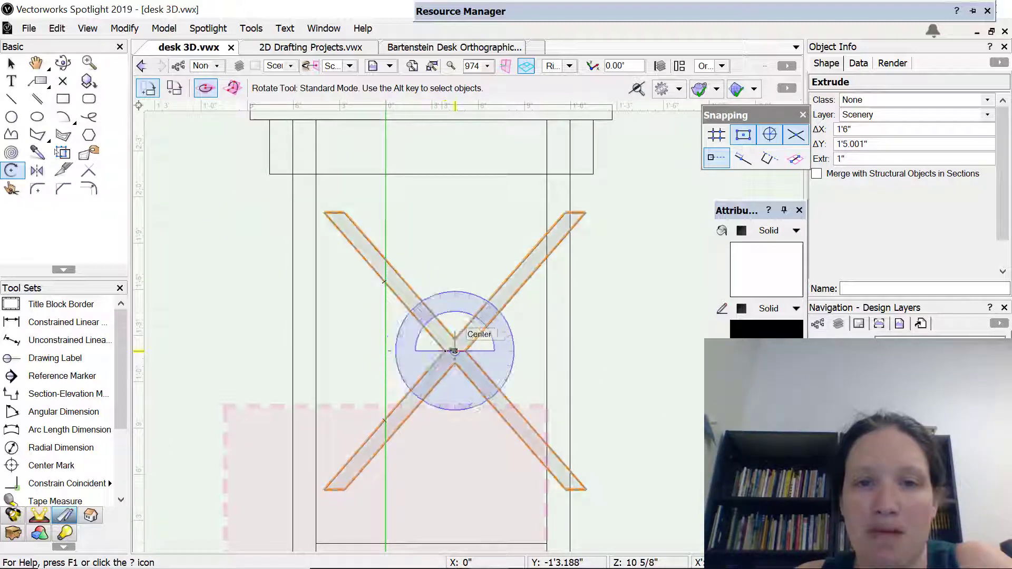
left_click(455, 351)
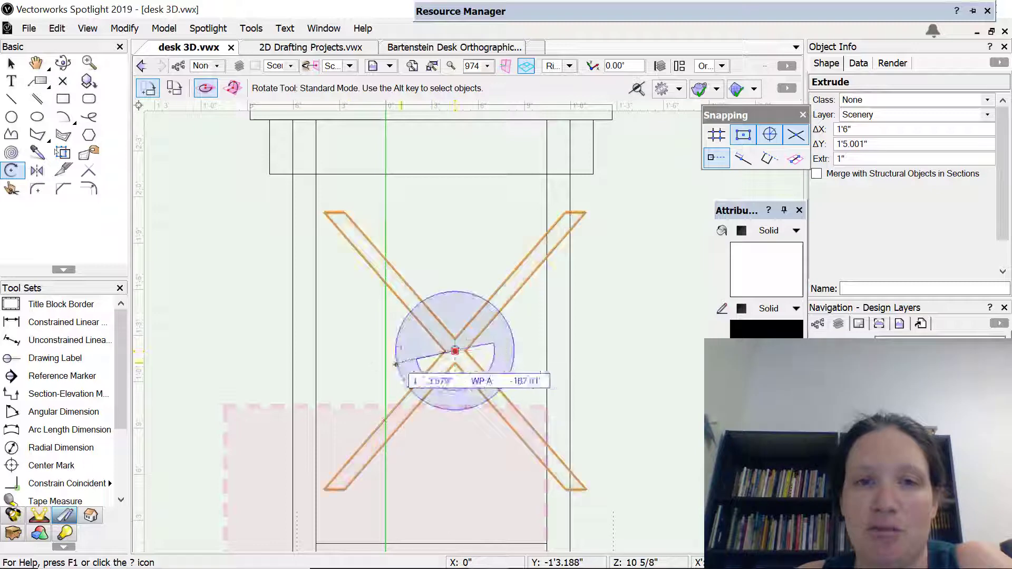
left_click(334, 344)
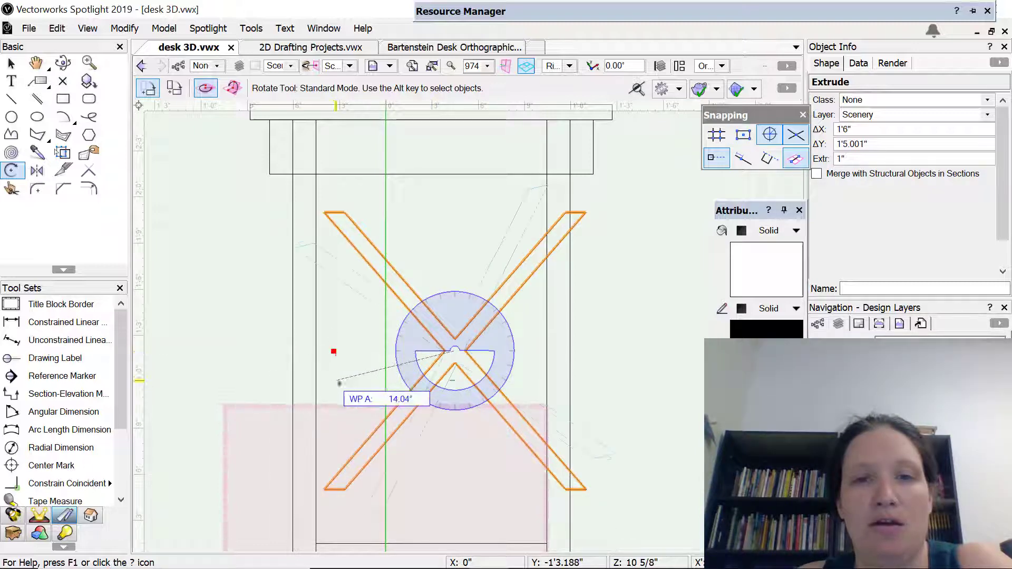
left_click(463, 424)
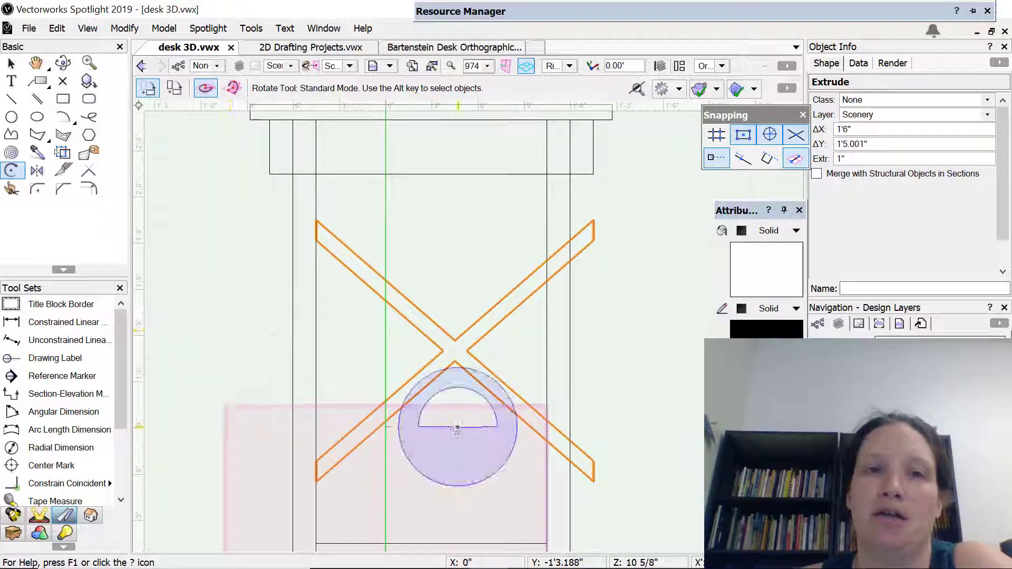
scroll(459, 464, "down", 3)
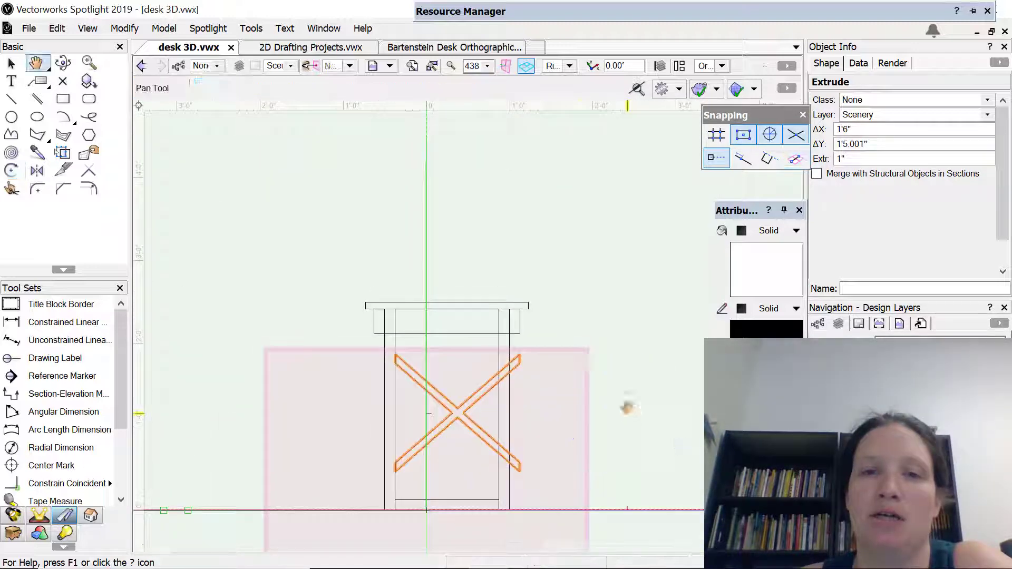
middle_click_drag(628, 409, 533, 127)
scroll(383, 311, "down", 3)
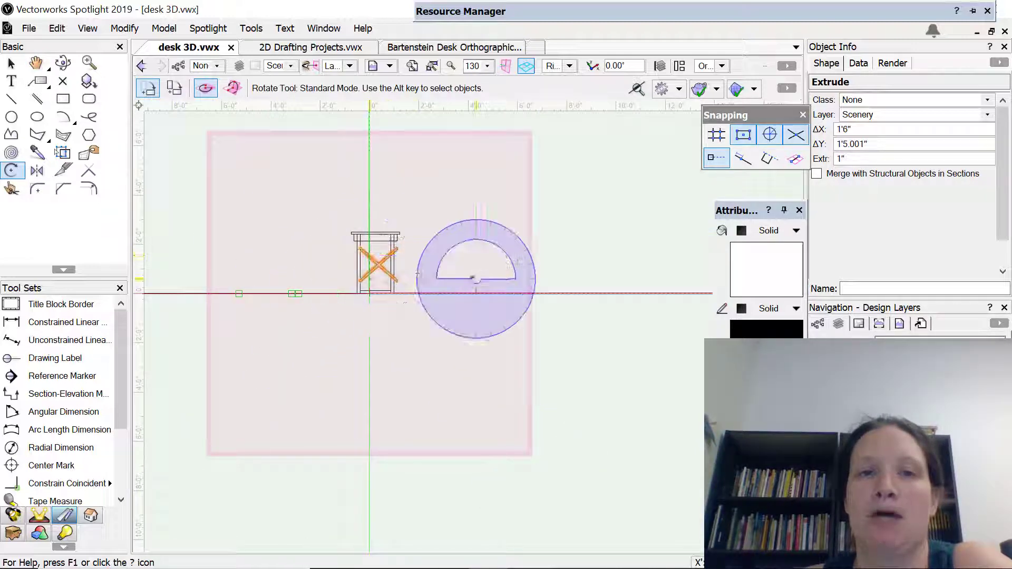
scroll(376, 267, "down", 2)
scroll(373, 258, "up", 5)
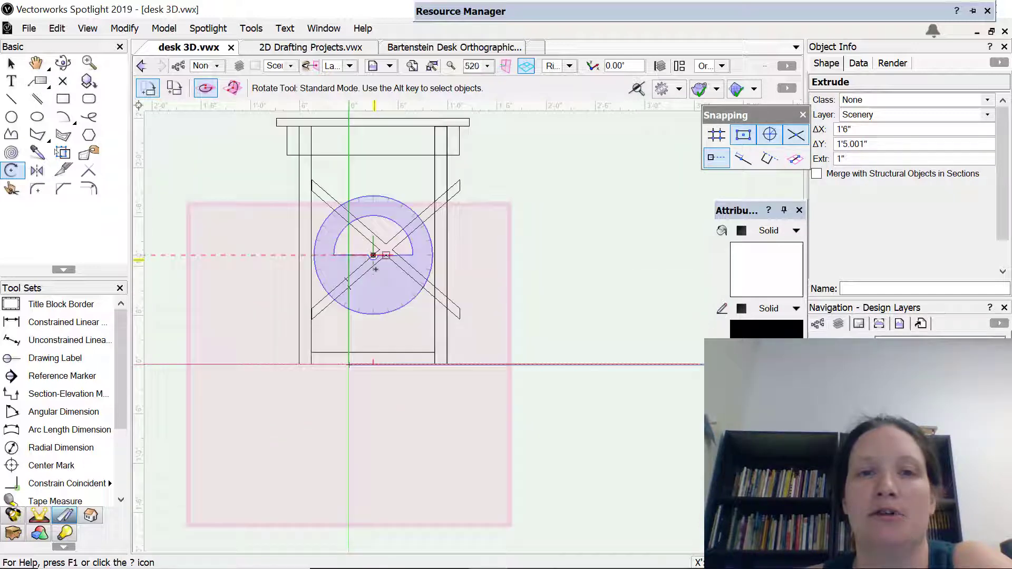
middle_click_drag(595, 247, 603, 326)
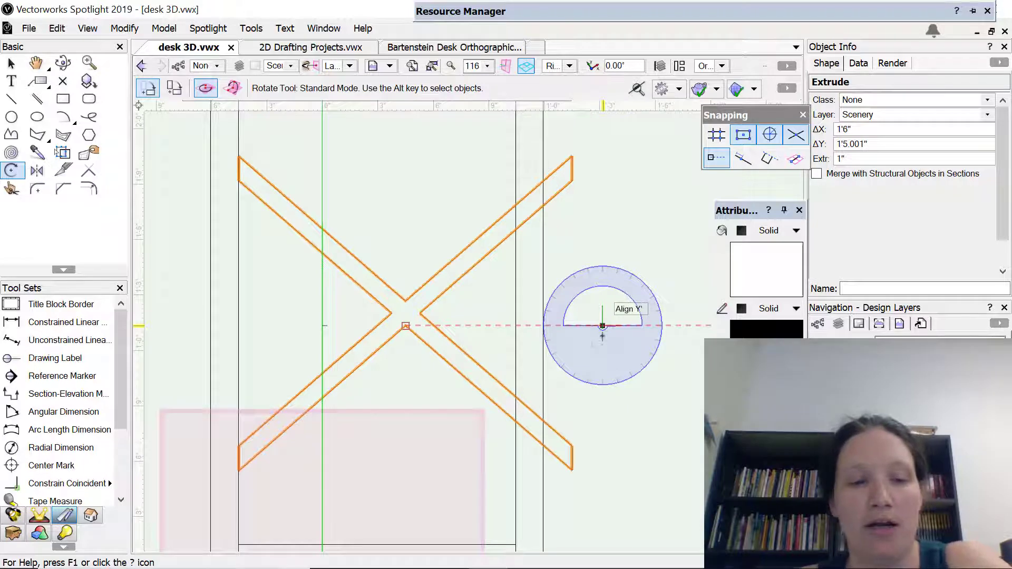
Edit the X brace extrusion's profile, narrowing the polygon to about 1'2.949" wide so its right-hand ends meet the leg's inner edge
key("x")
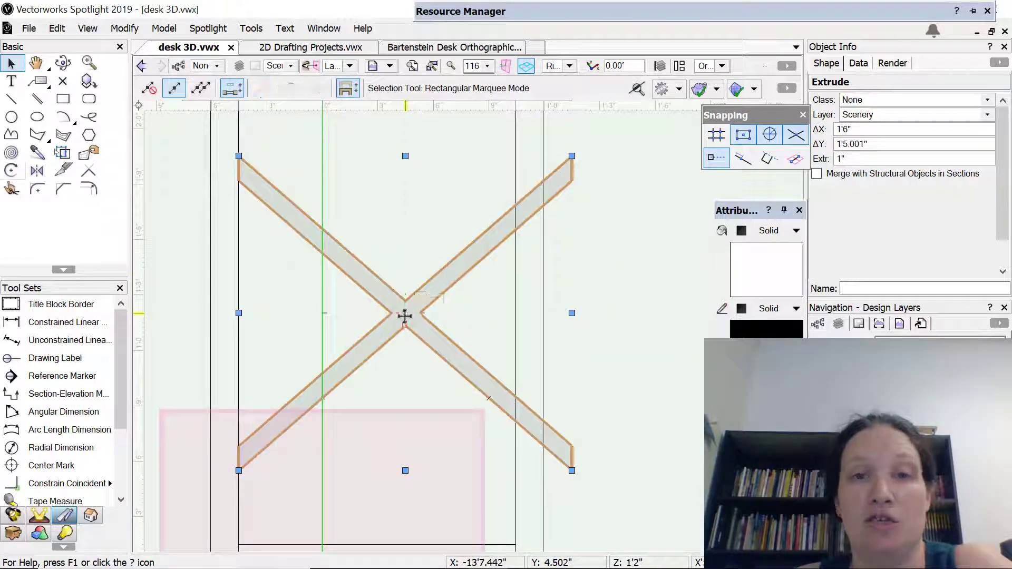
double_click(405, 315)
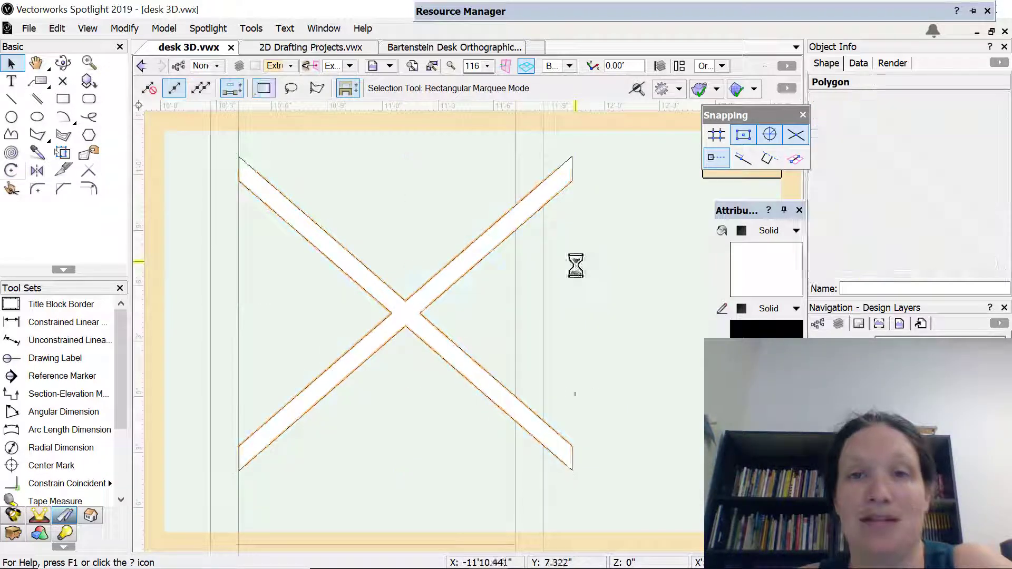
left_click(452, 275)
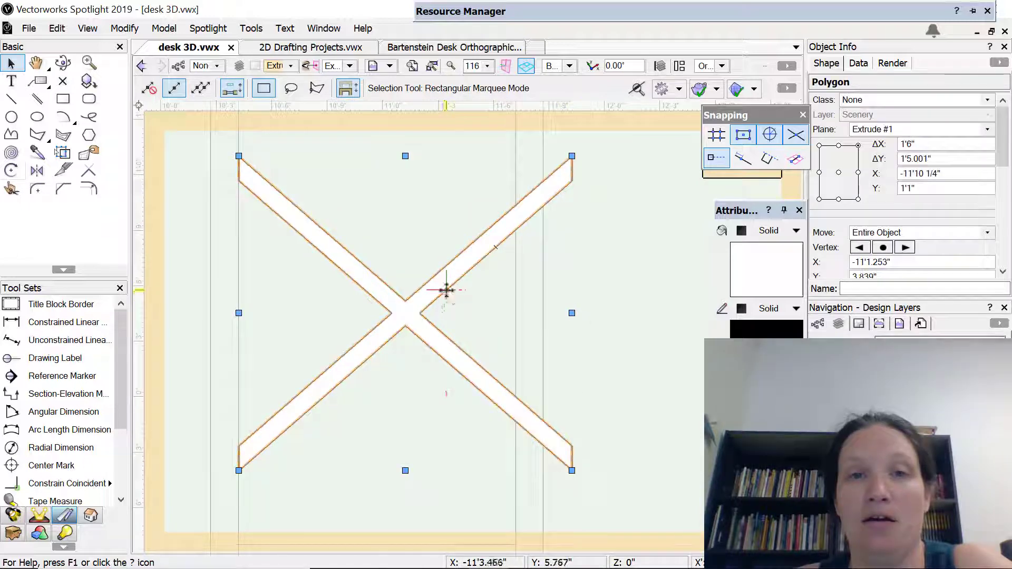
key("shift+r")
left_click(597, 320)
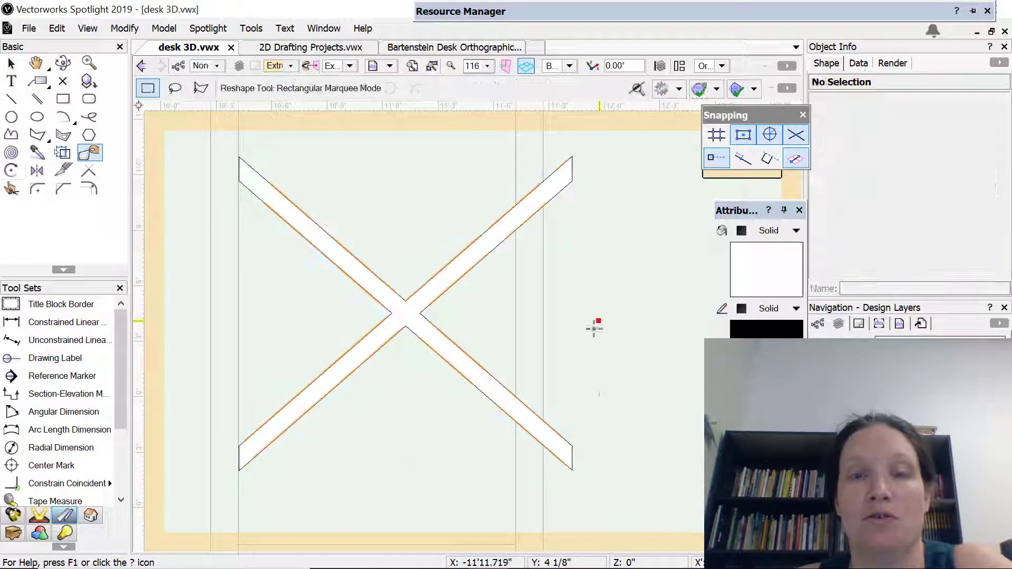
left_click(421, 300)
key("x")
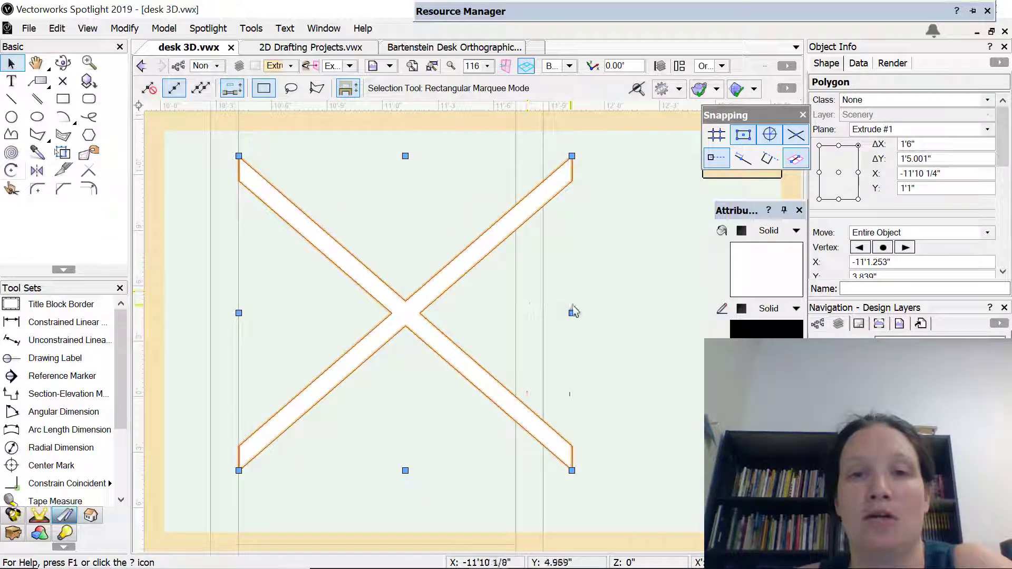
left_click_drag(572, 313, 516, 313)
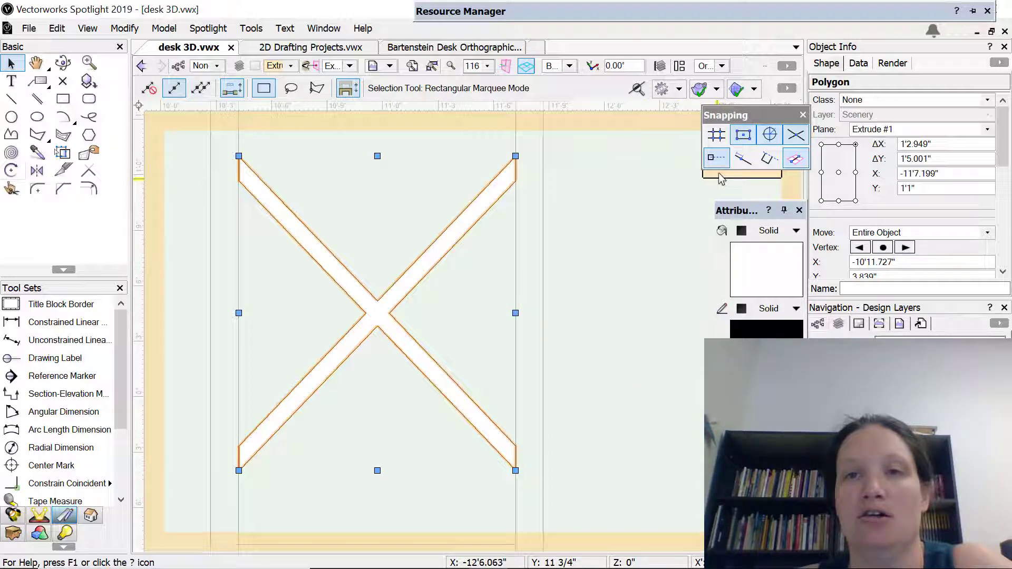
left_click_drag(751, 114, 773, 208)
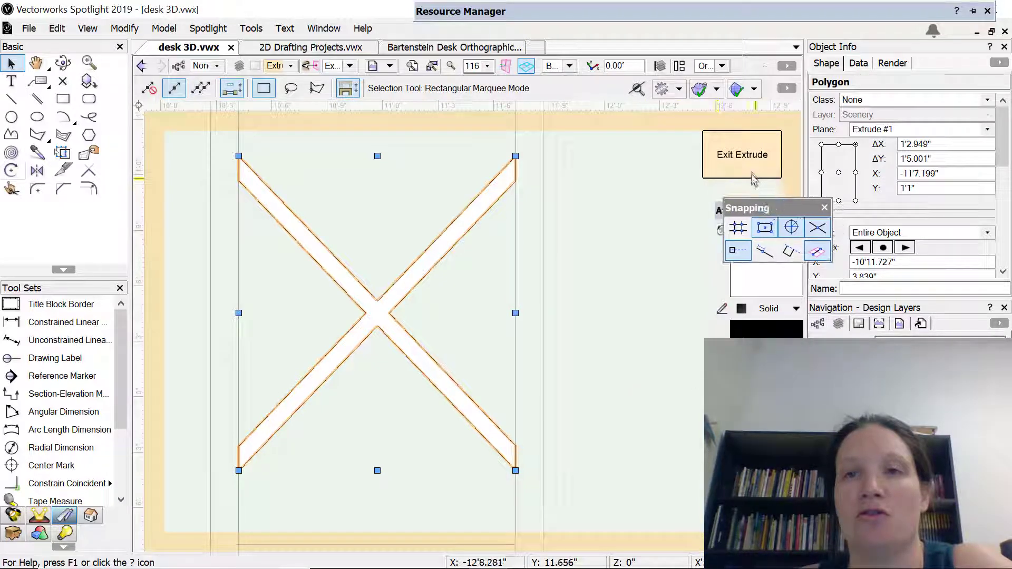
left_click(747, 154)
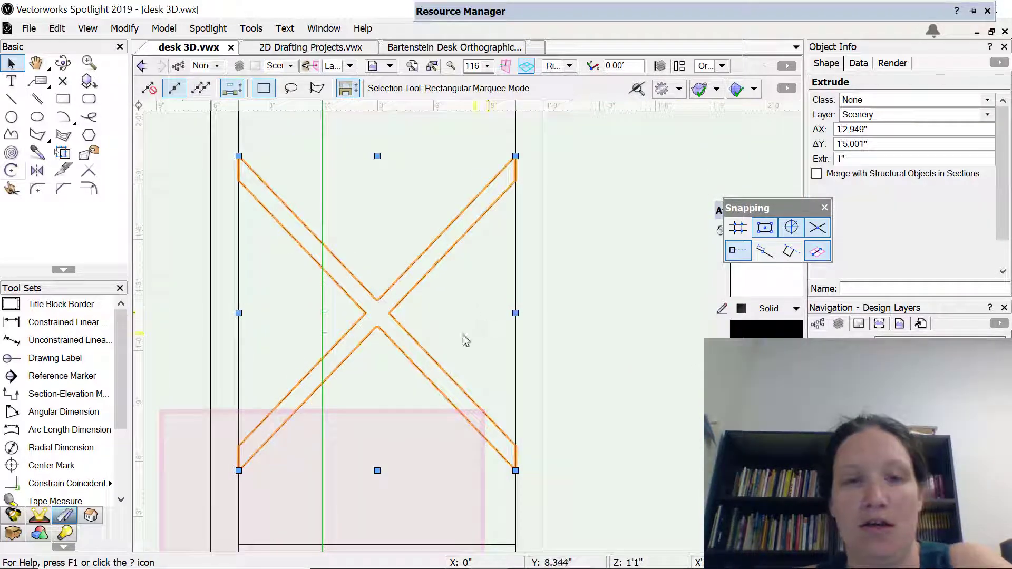
Mirror a duplicate of the X brace in the Top view across the desk's vertical centerline to the opposite legs, and check it in 3D
key("c")
left_click_drag(386, 354, 625, 102)
left_click(569, 65)
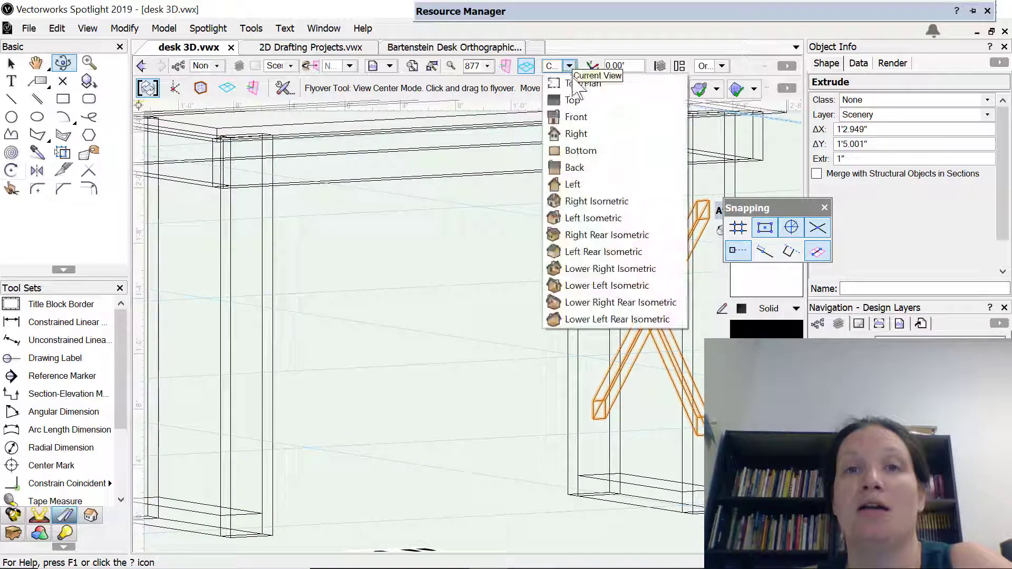
left_click(575, 100)
scroll(355, 364, "up", 2)
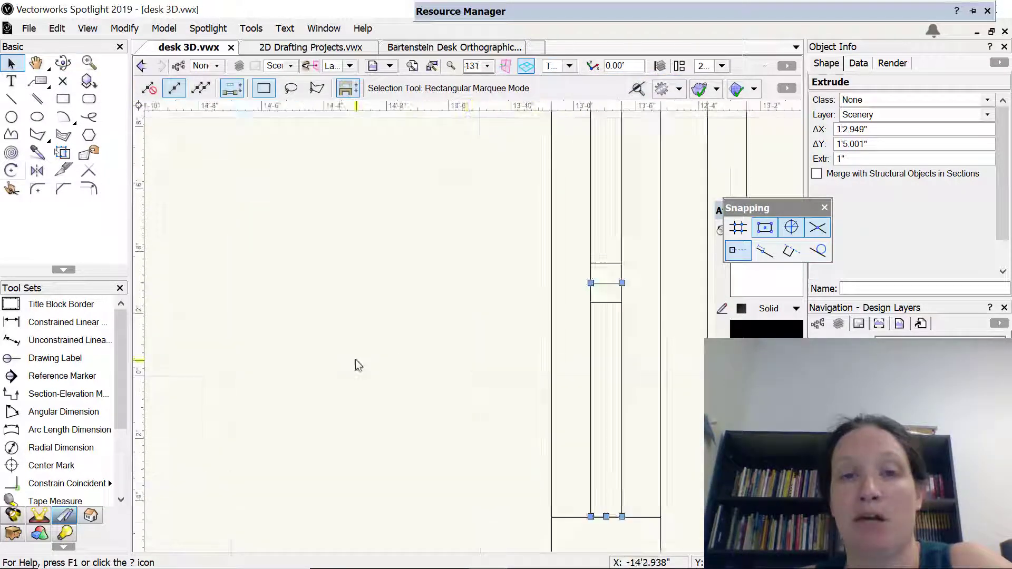
scroll(358, 364, "down", 3)
middle_click_drag(322, 359, 498, 341)
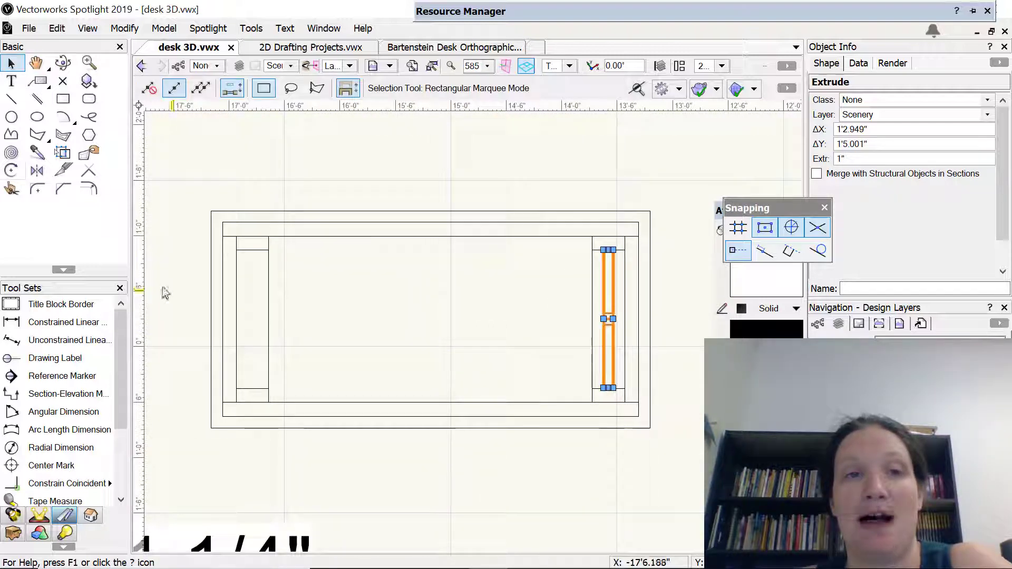
left_click(37, 170)
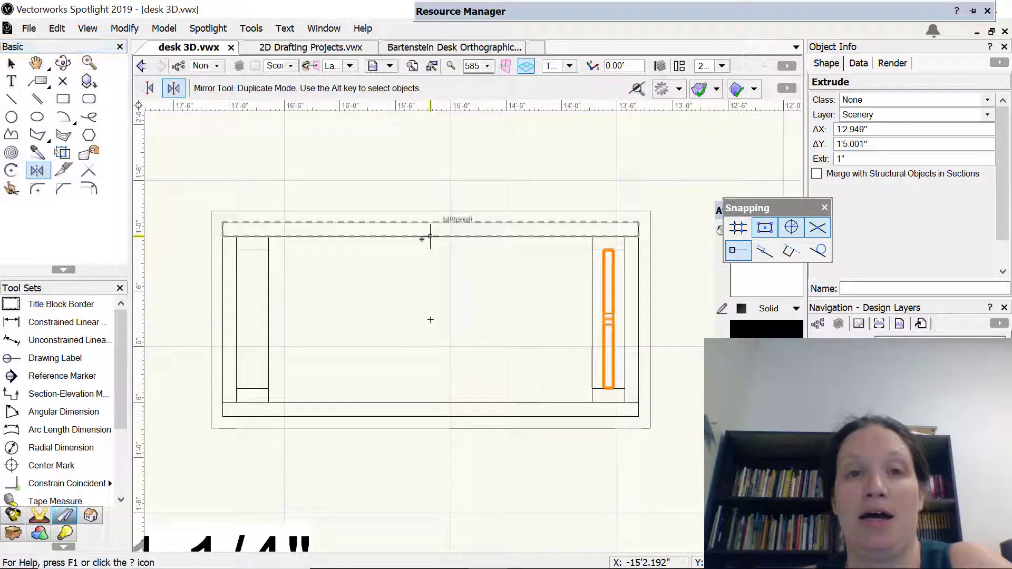
left_click(430, 348)
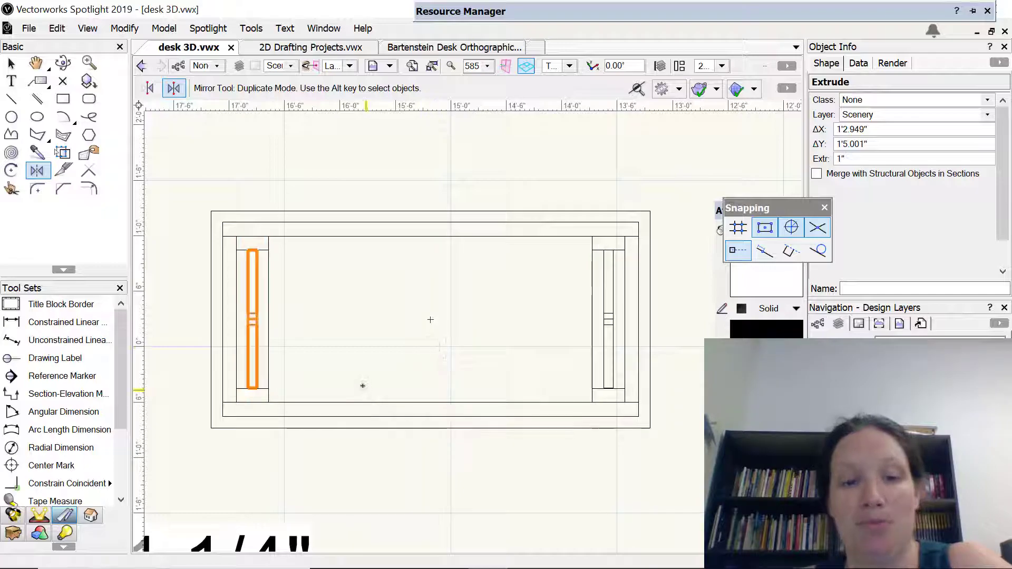
middle_click_drag(359, 389, 355, 416, "ctrl")
left_click_drag(362, 474, 598, 220)
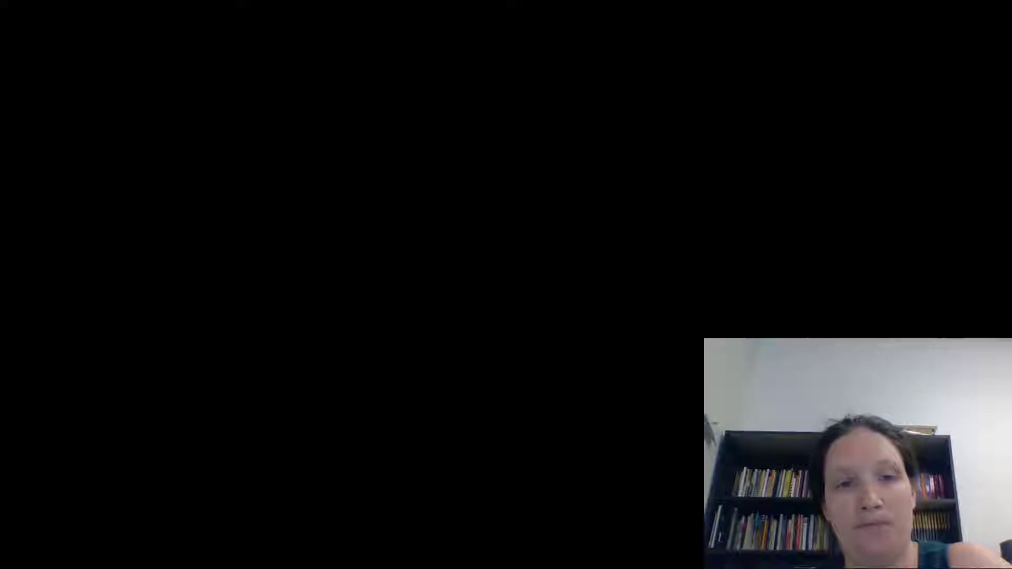